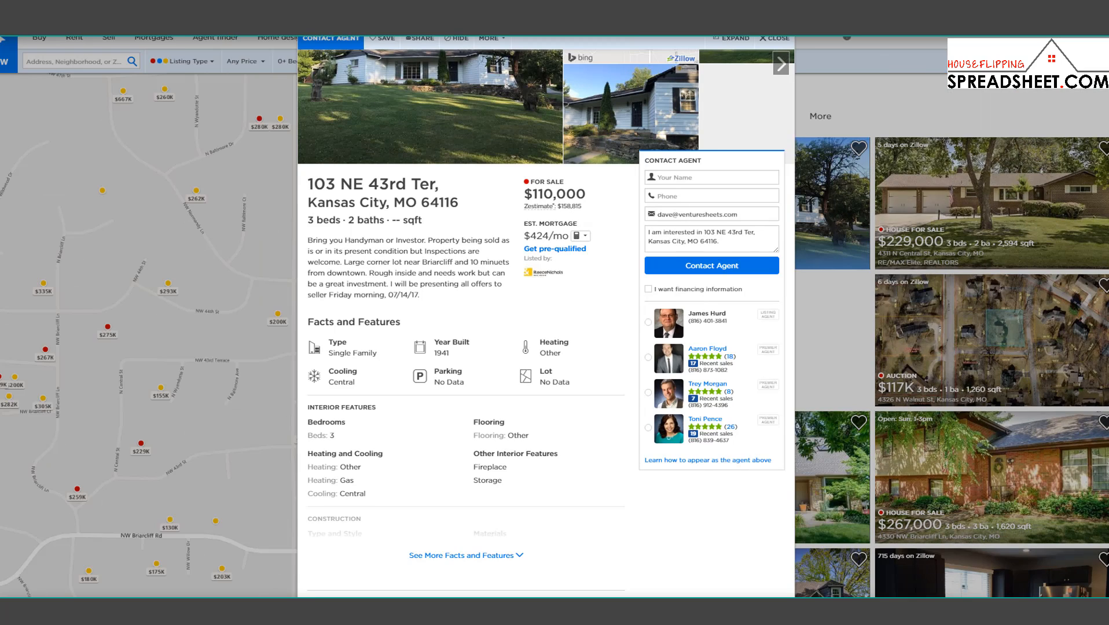
Scroll through the $110,000 Kansas City three-bed Zillow listing details.
scroll(448, 272, "up", 2)
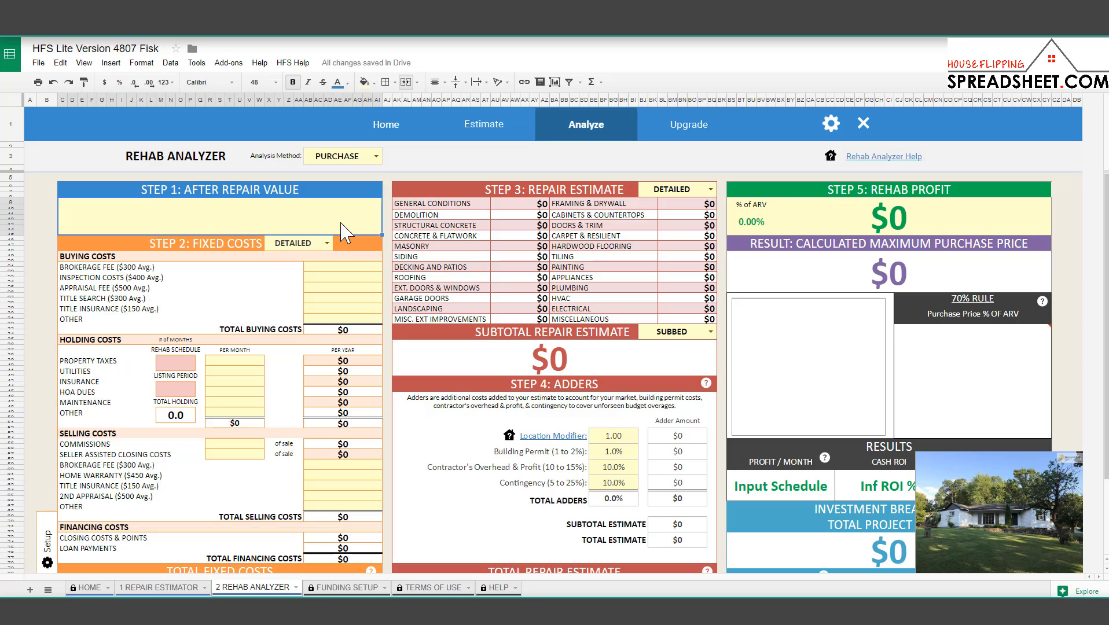
Enter a $185,000 ARV plus buying costs: $500 appraisal, $450 inspection, $500 title search.
type("185")
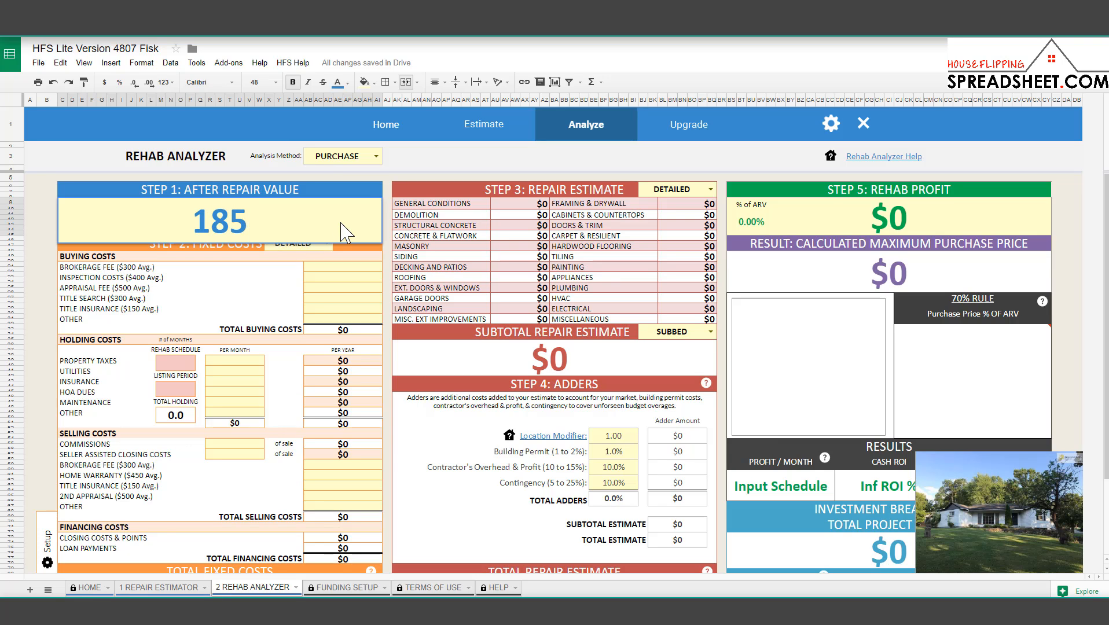
type(",00")
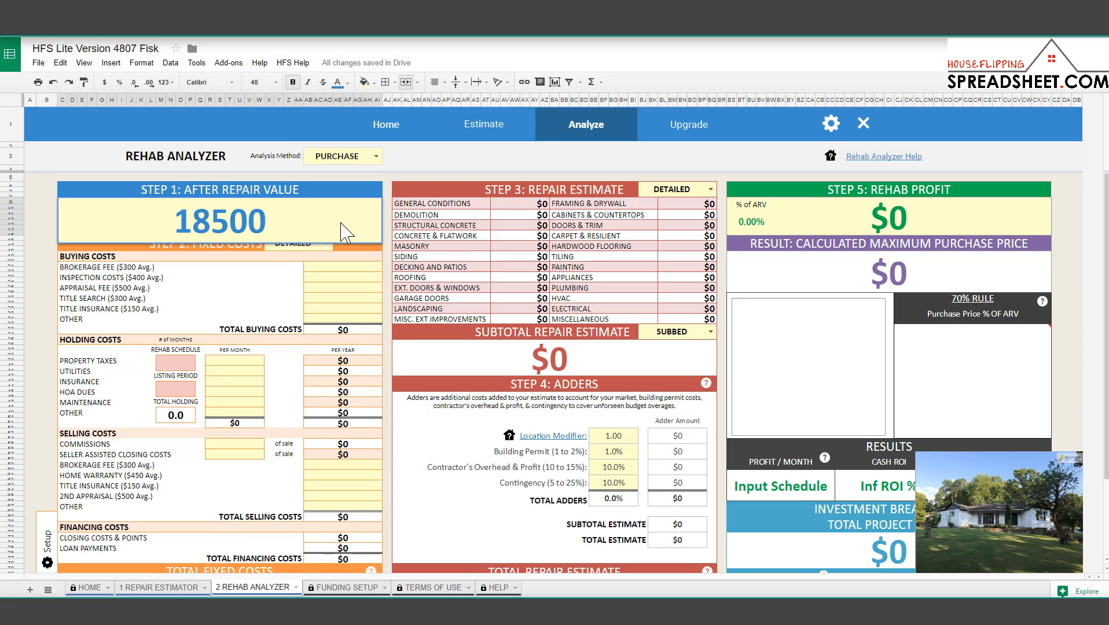
type("0")
key("Return")
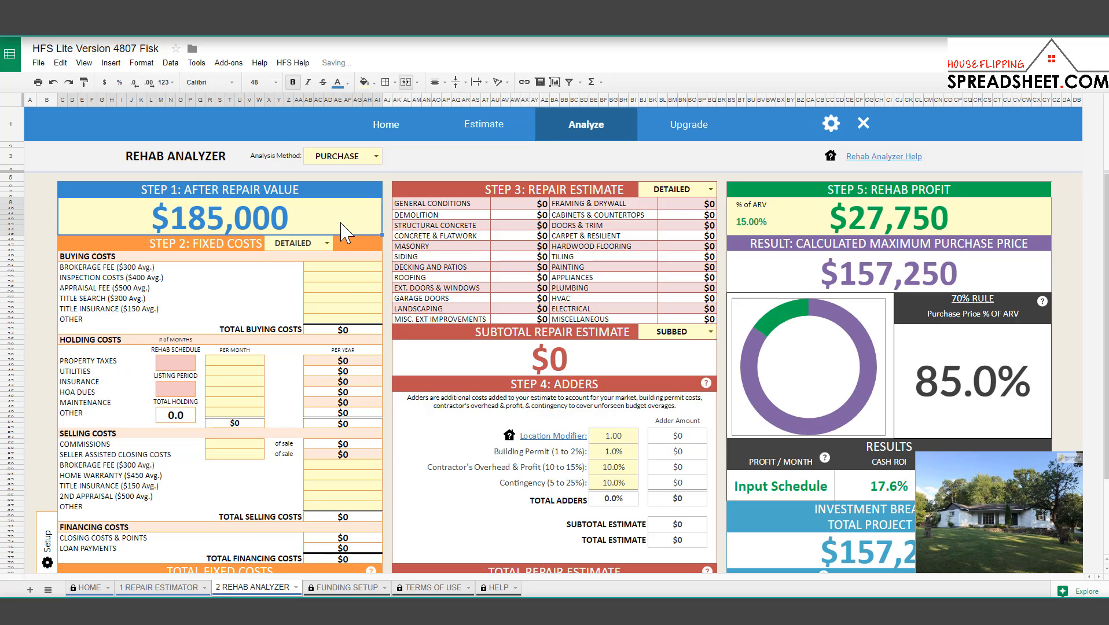
left_click(349, 270)
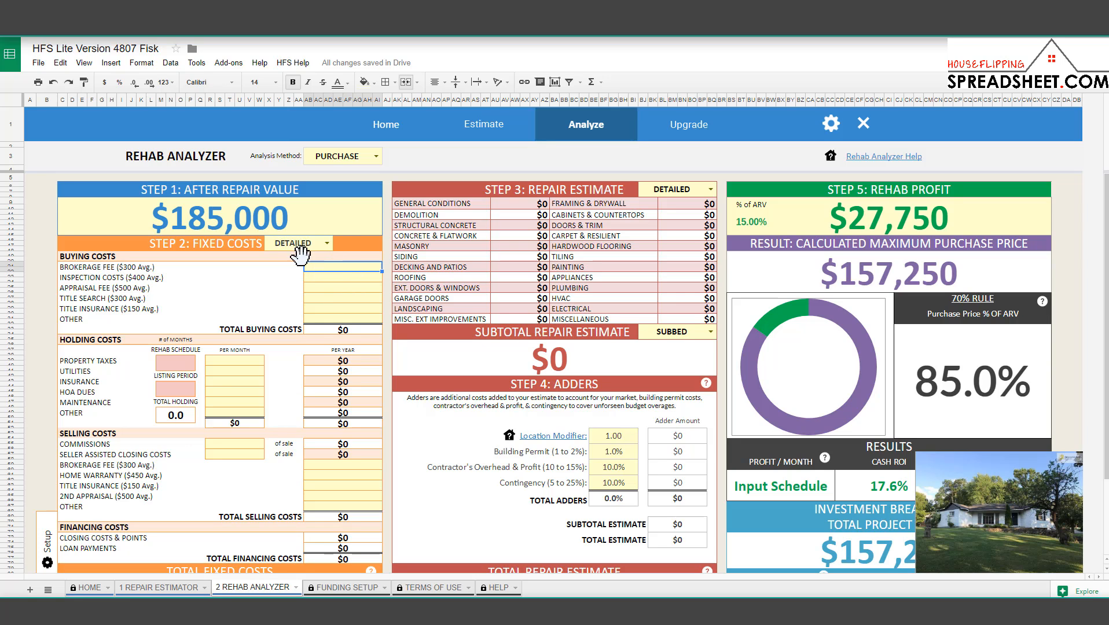
left_click(341, 288)
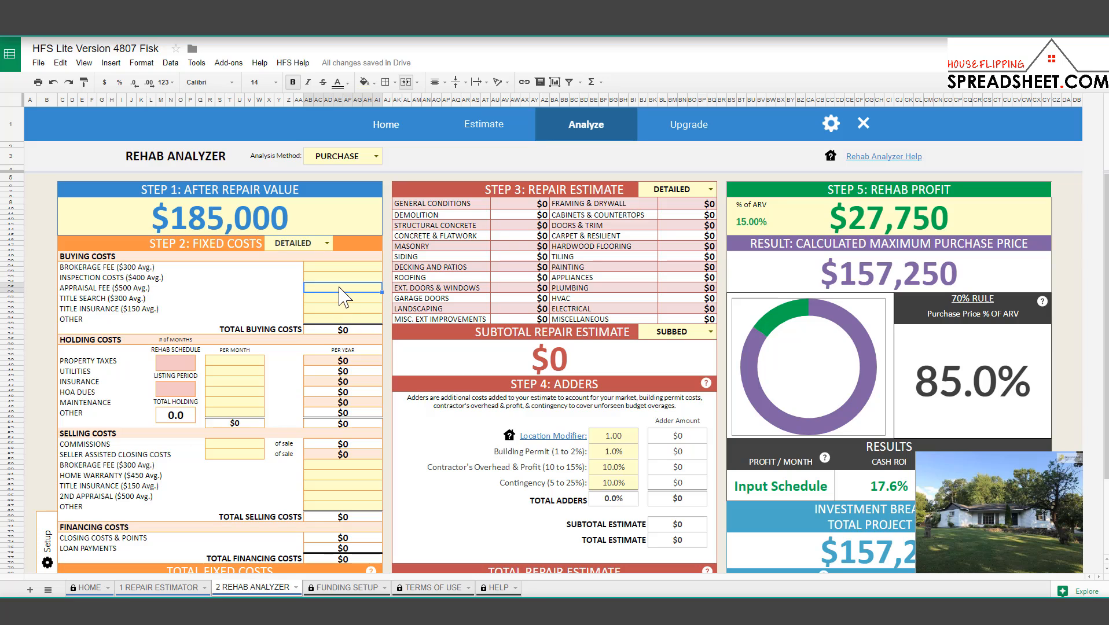
type("500")
key("Up")
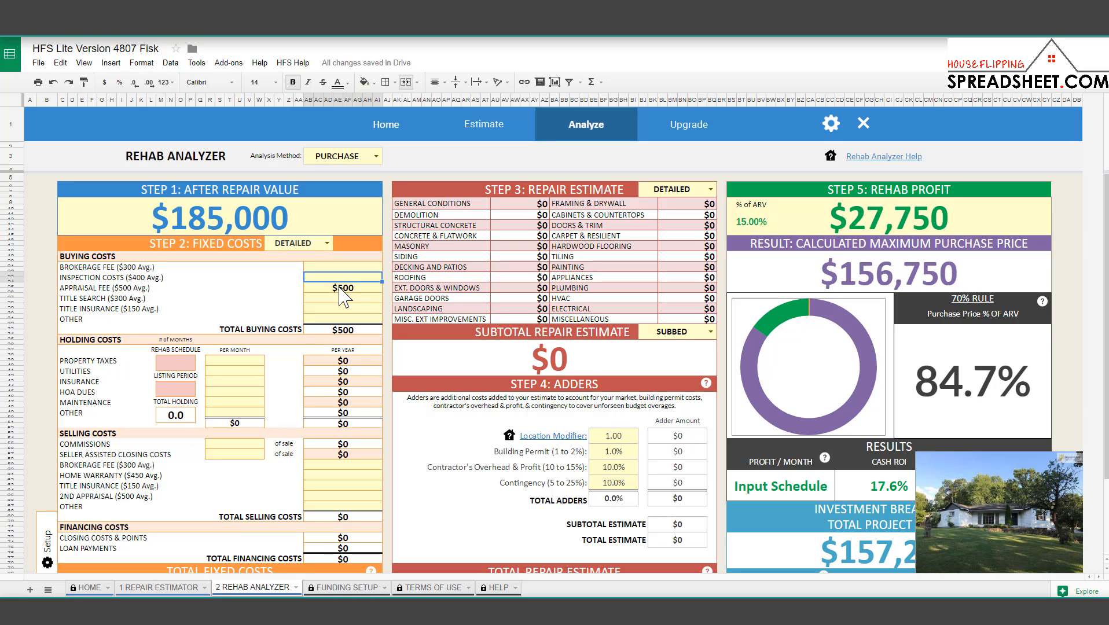
type("450")
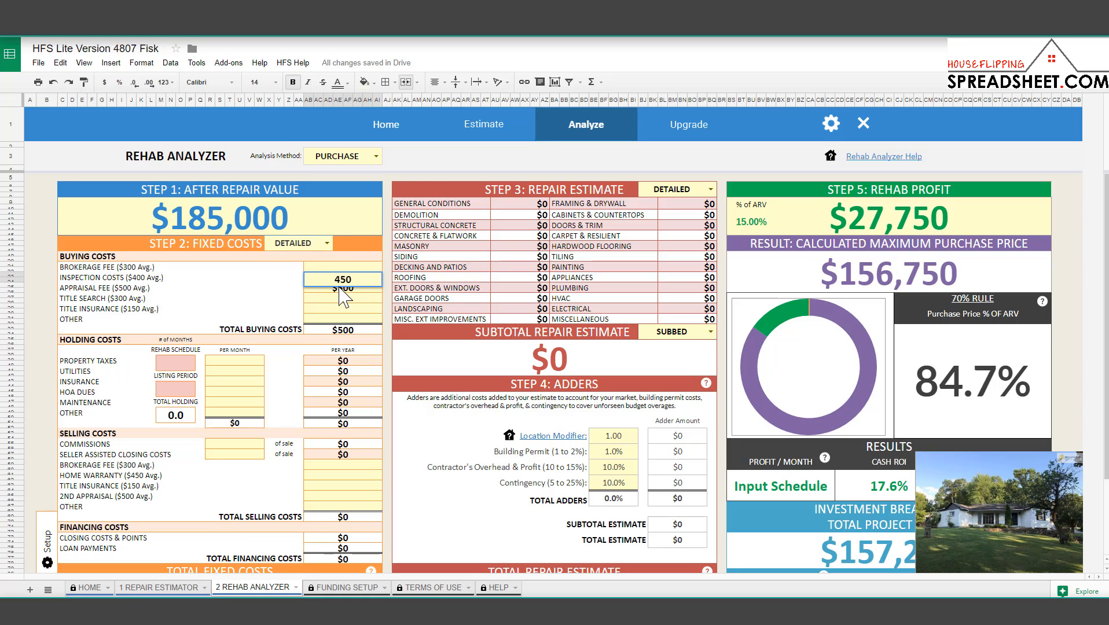
key("Return")
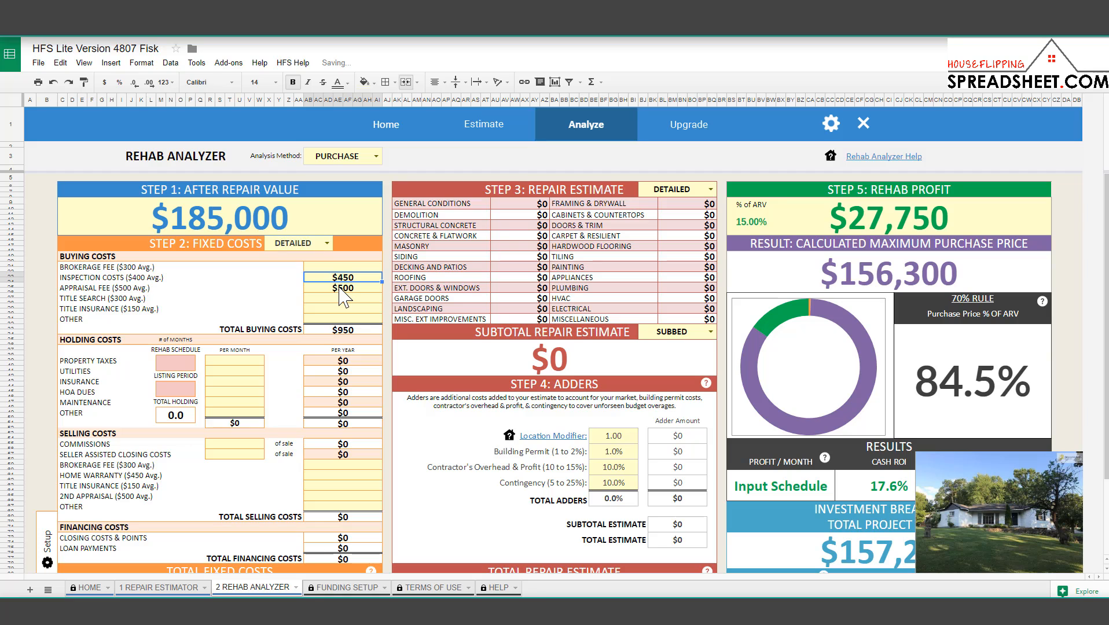
left_click(341, 288)
key("Down")
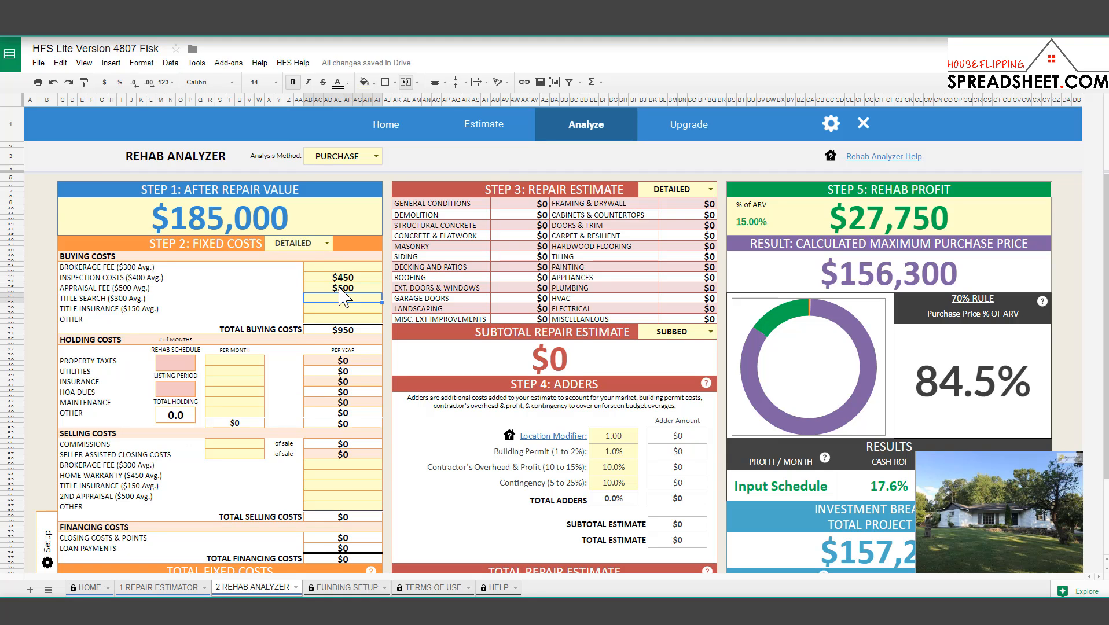
type("500")
key("Return")
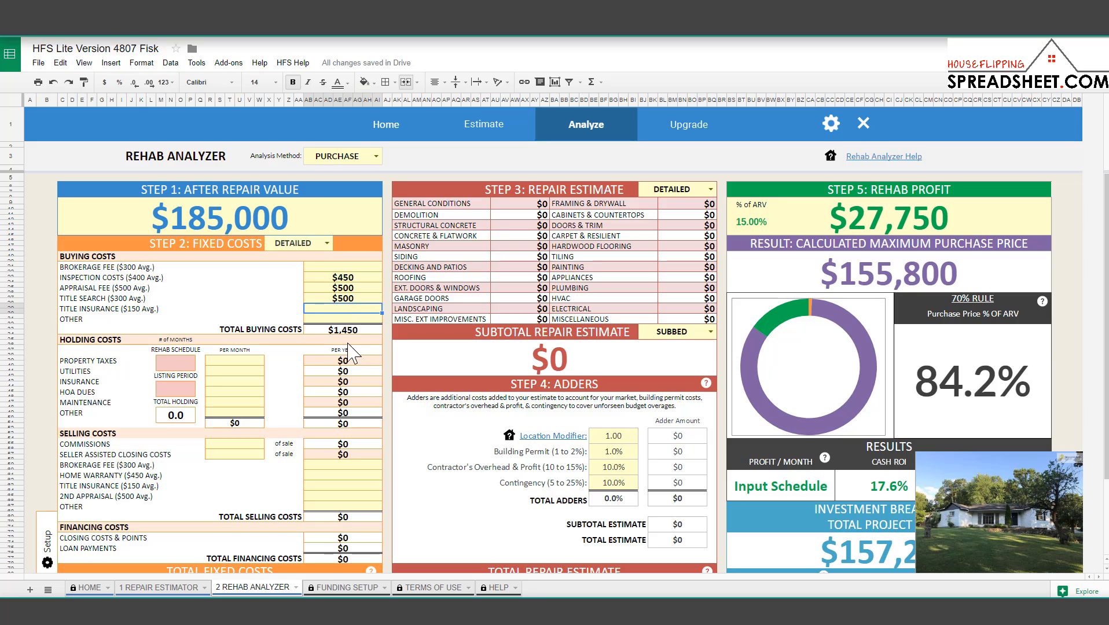
left_click(355, 333)
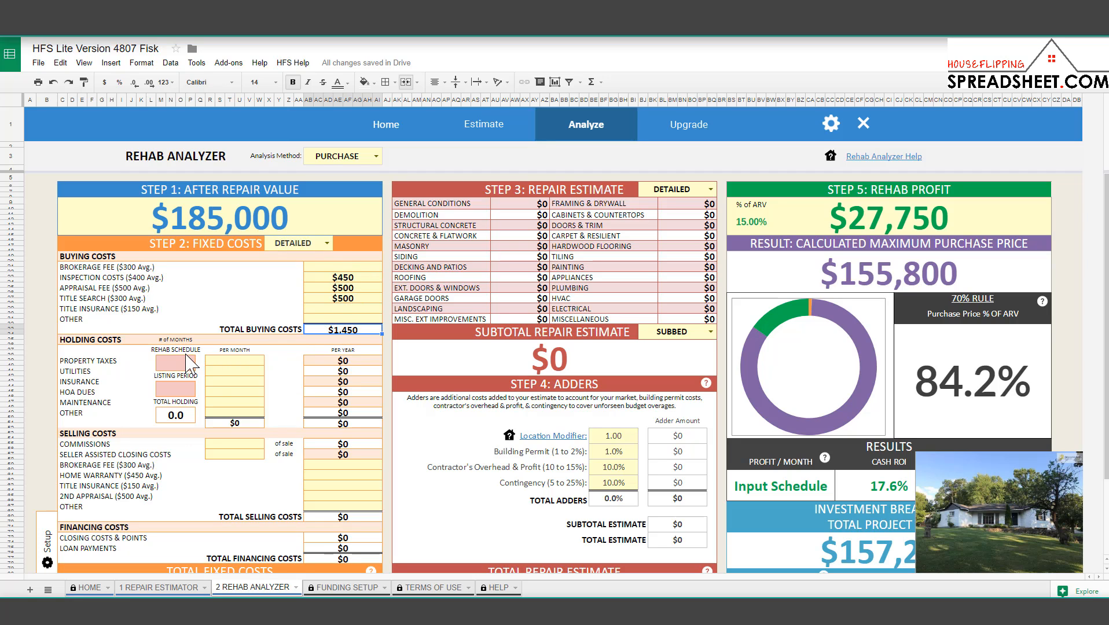
left_click(189, 369)
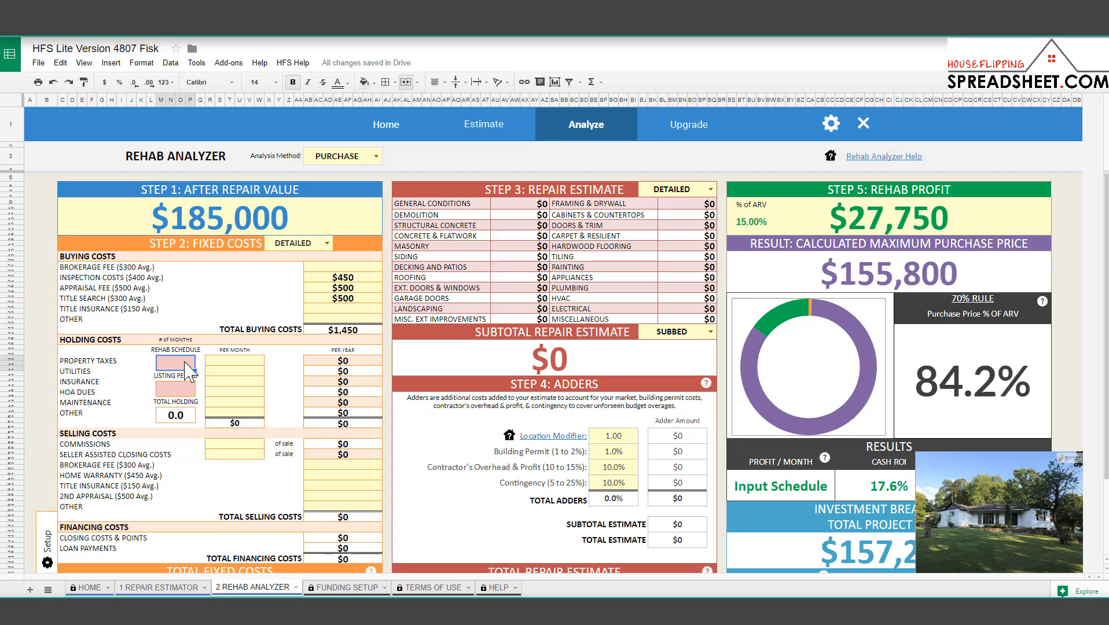
left_click(183, 389)
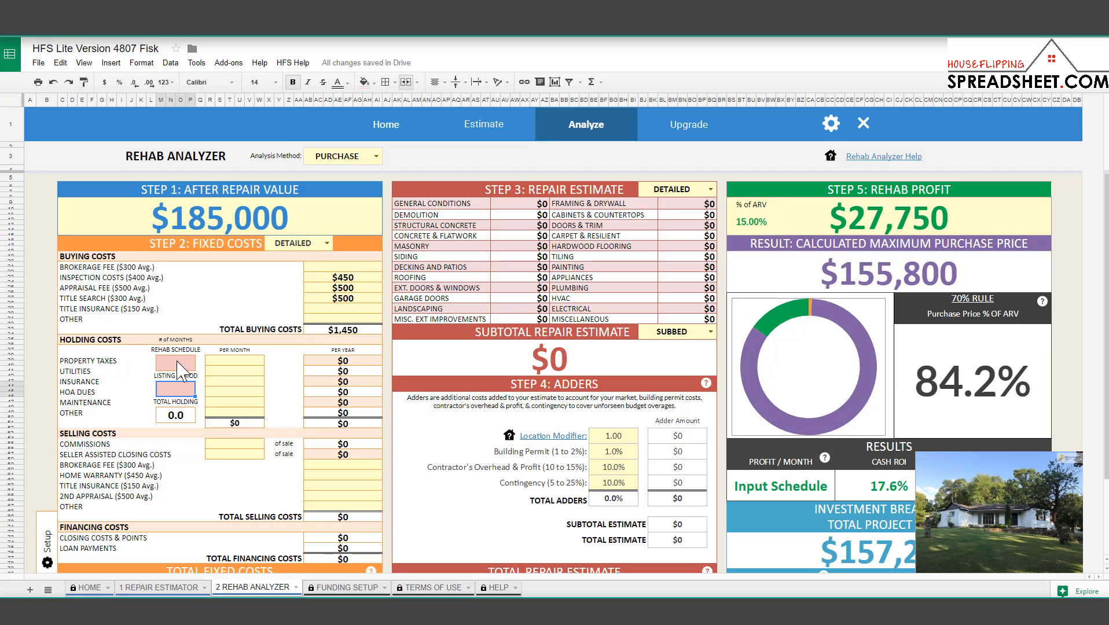
left_click(177, 362)
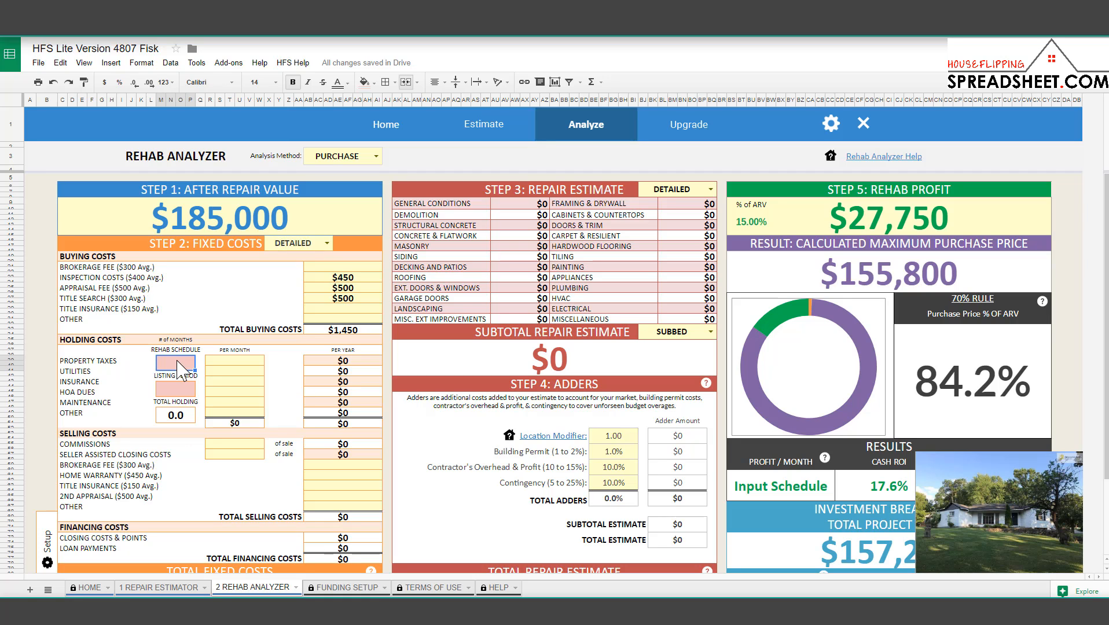
Enter a 2-month rehab schedule and 2-month listing period, totalling 4.0 holding months.
type("3")
key("BackSpace")
type("2")
key("Return")
key("Down")
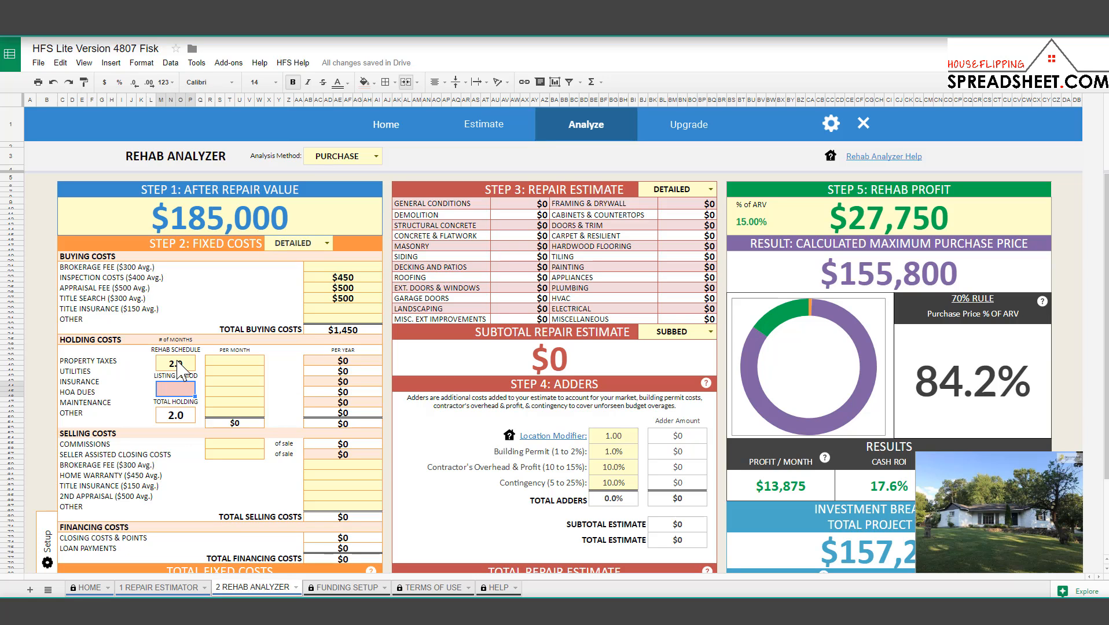
type("2")
key("Return")
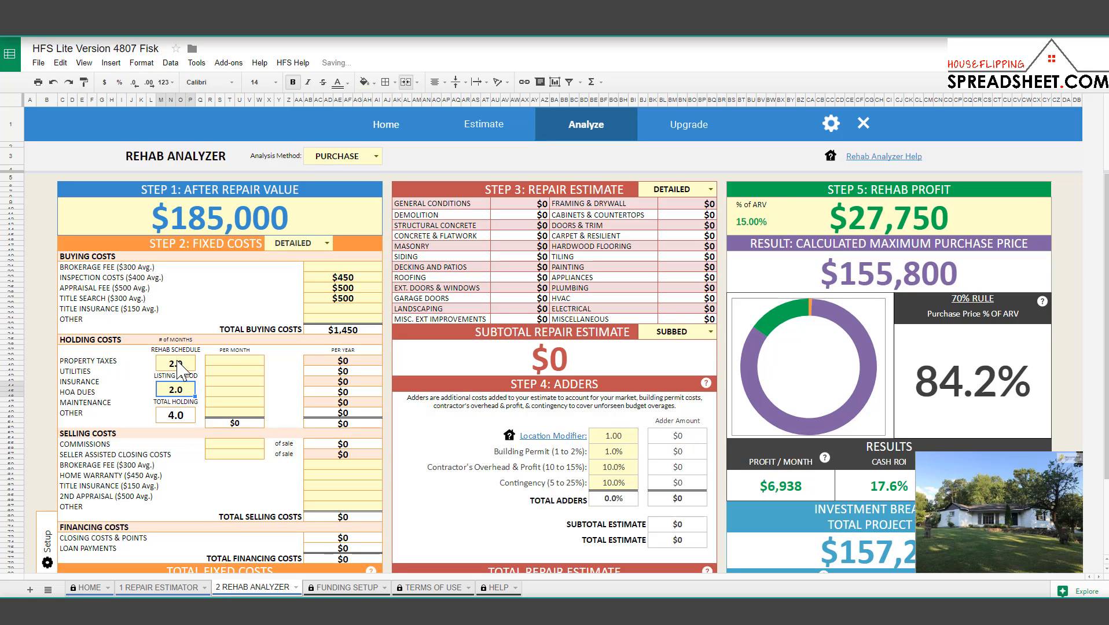
left_click(191, 413)
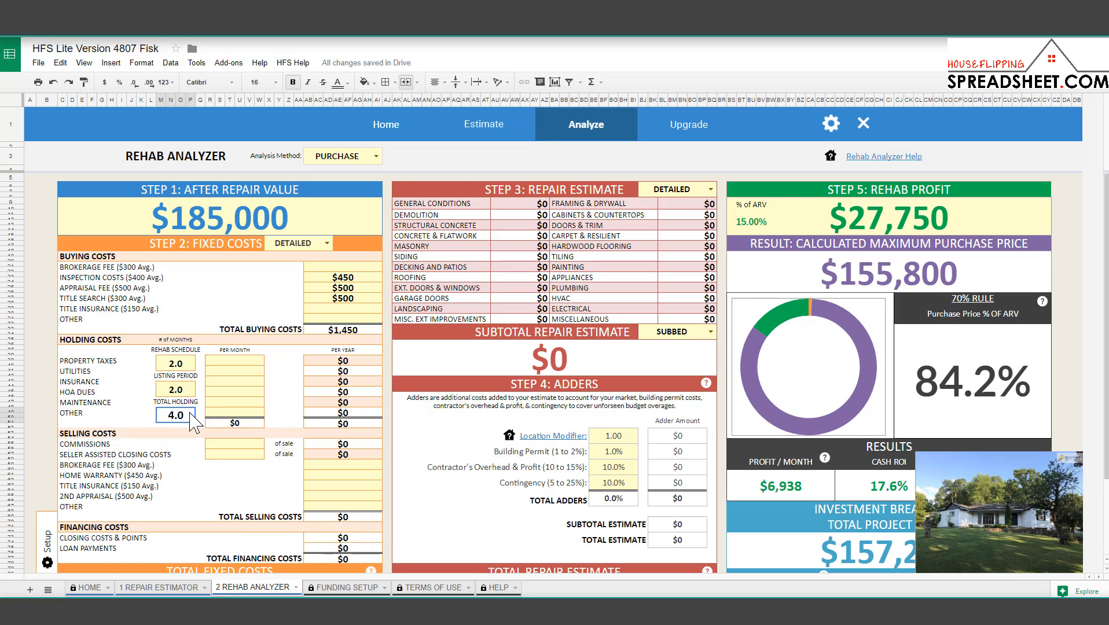
left_click(252, 362)
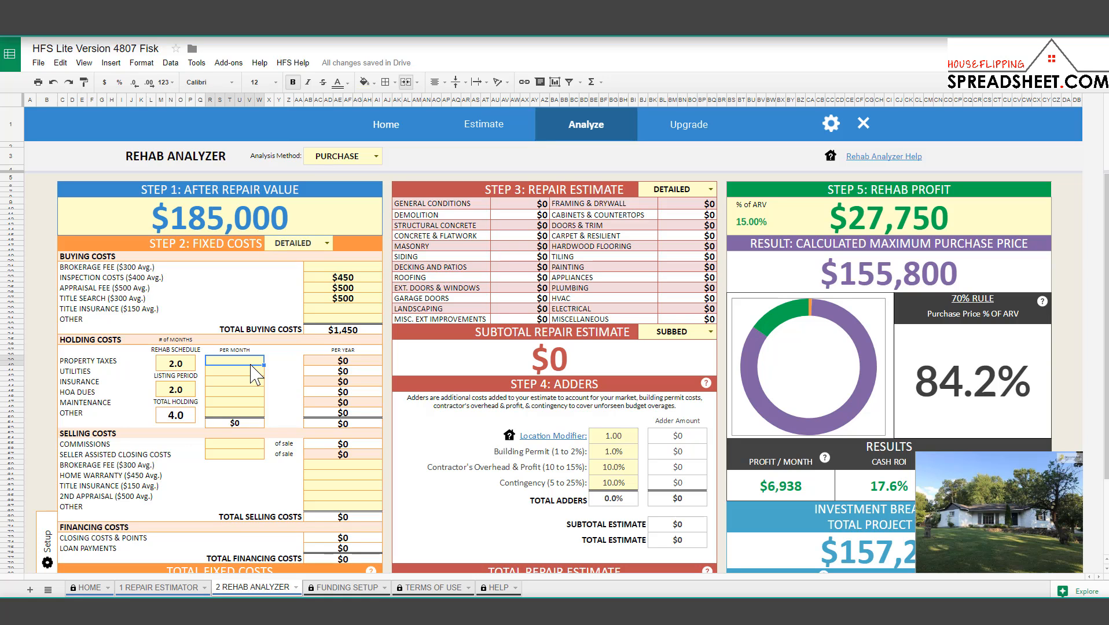
Enter monthly taxes $200, utilities $250, insurance $125 and maintenance $100, leaving HOA Dues empty.
type("200")
key("Return")
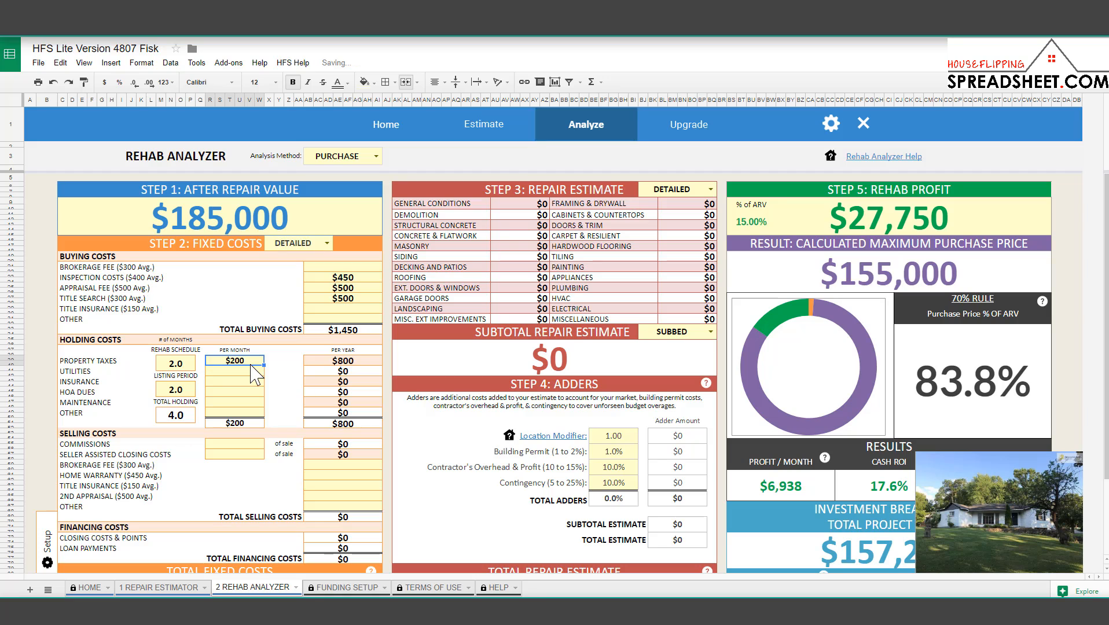
left_click(253, 375)
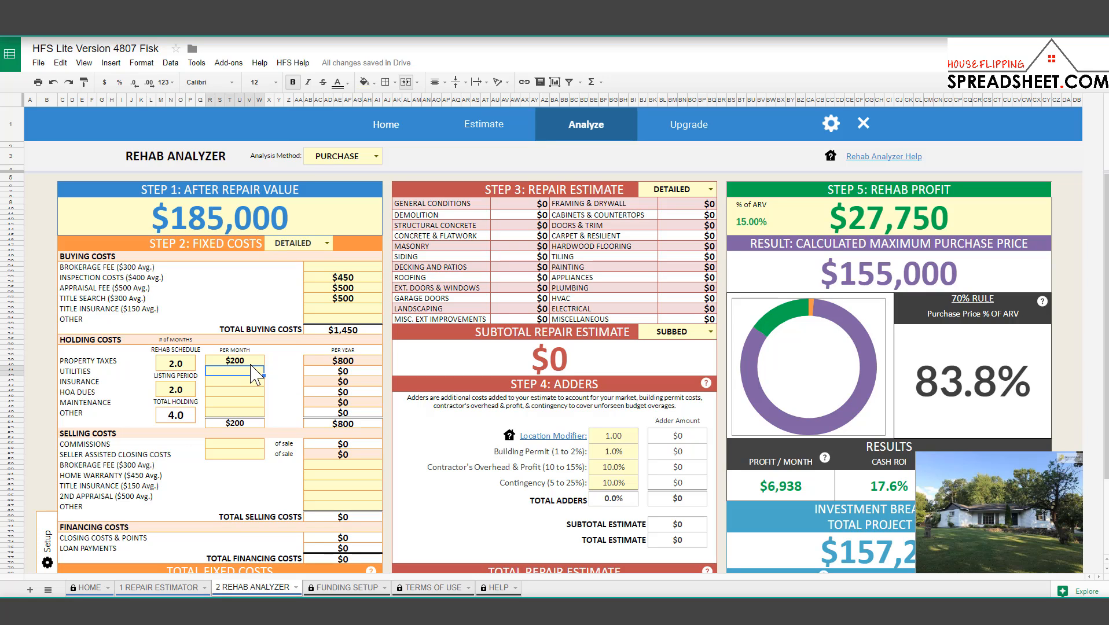
type("250")
key("Return")
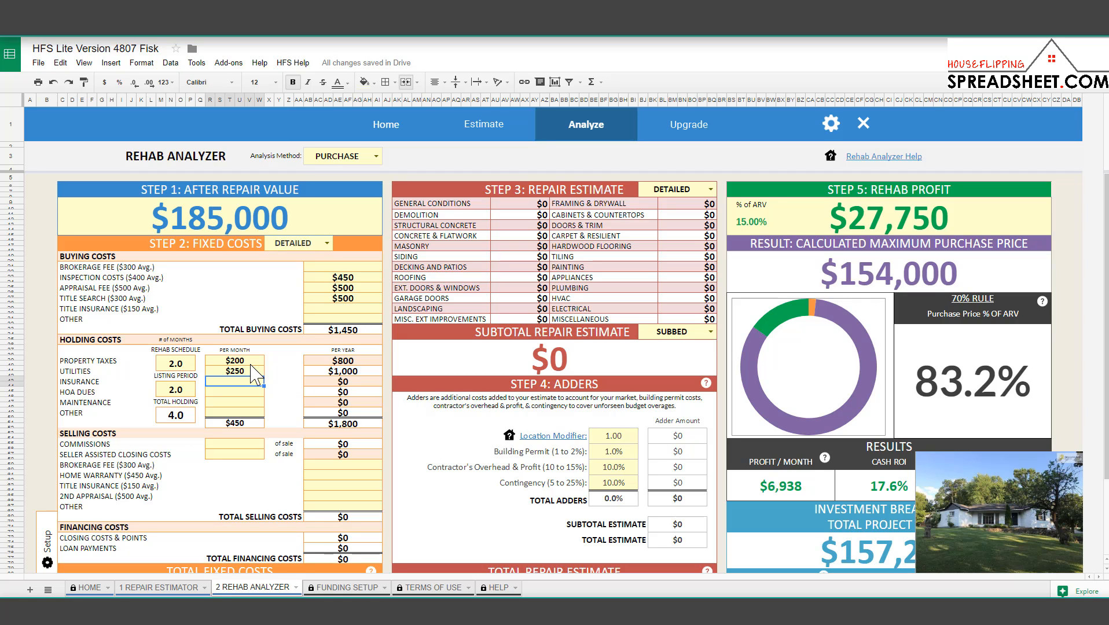
type("125")
key("Return")
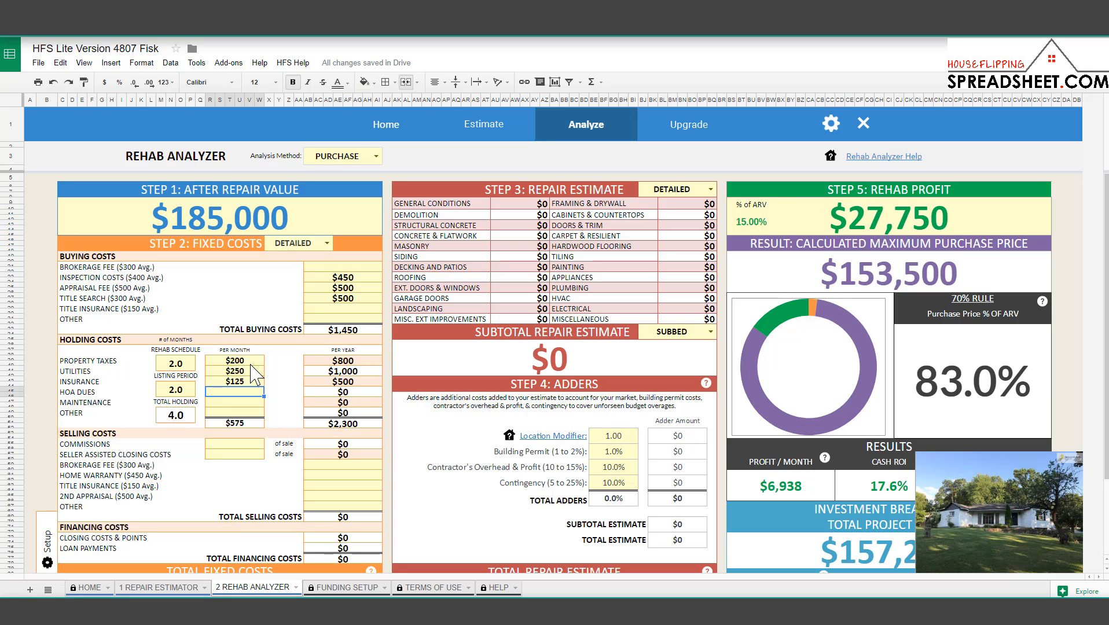
key("Down")
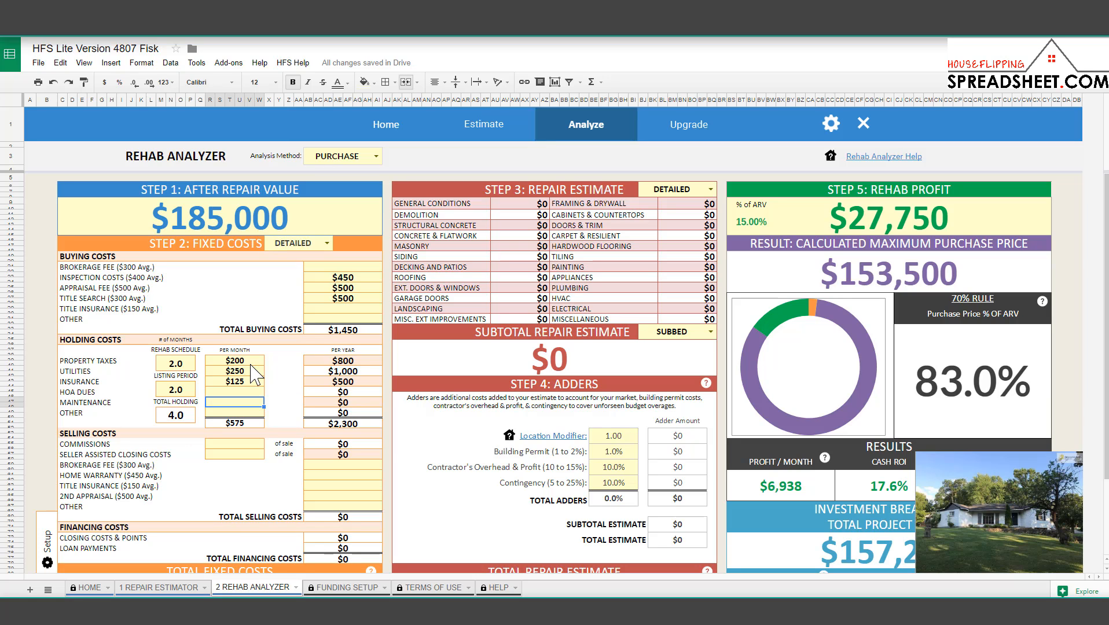
type("100")
key("Return")
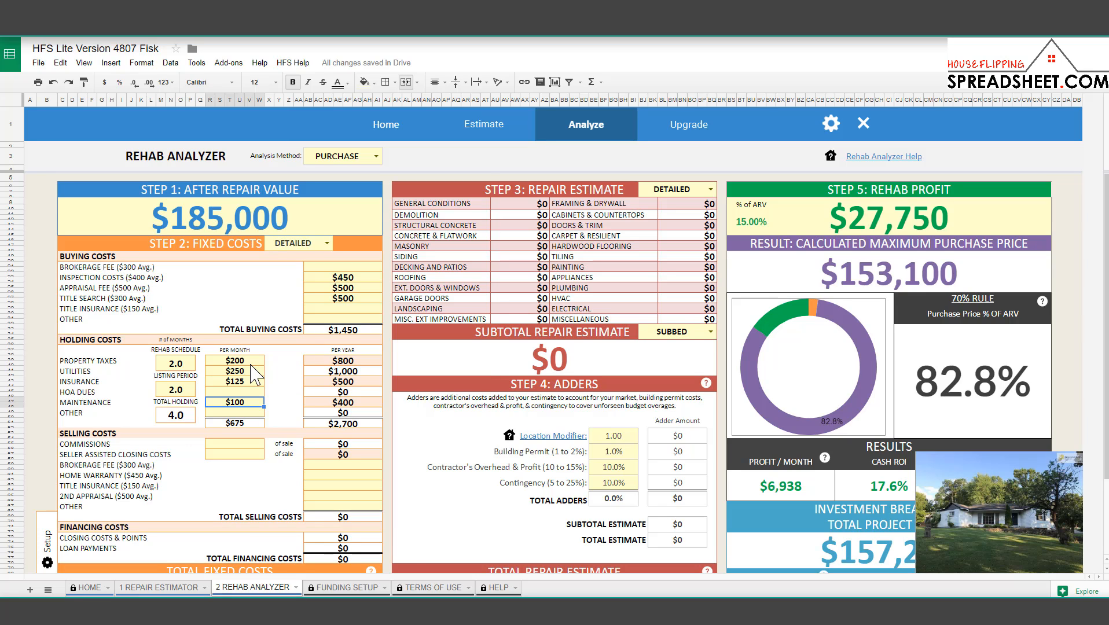
scroll(252, 382, "down", 1)
left_click(246, 421)
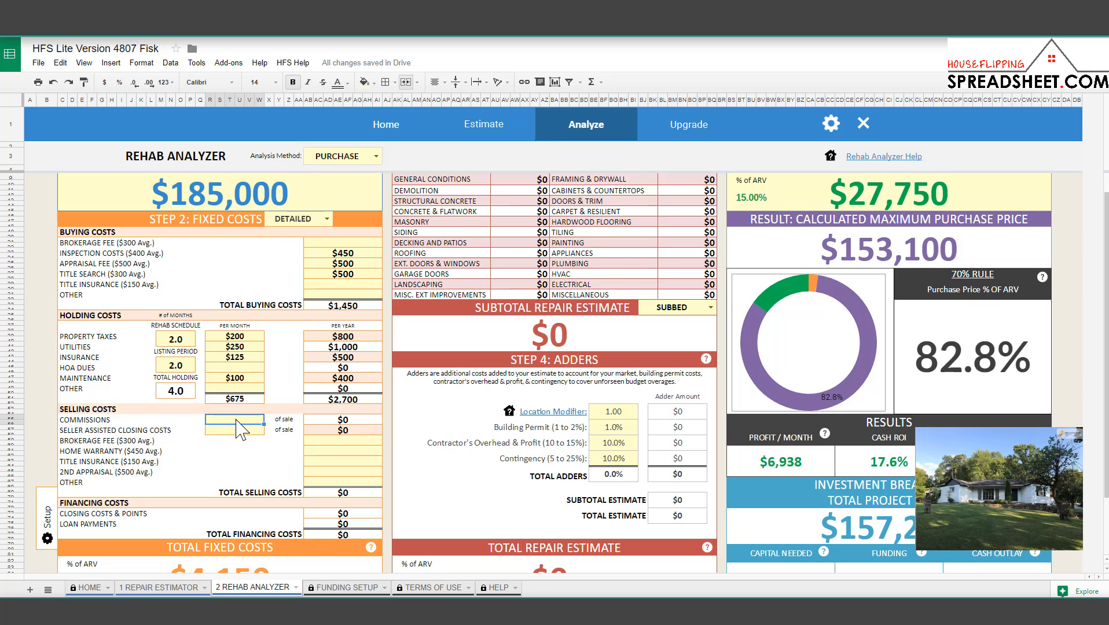
Set a 6% sales commission and a $450 home warranty selling cost.
type("6")
key("Return")
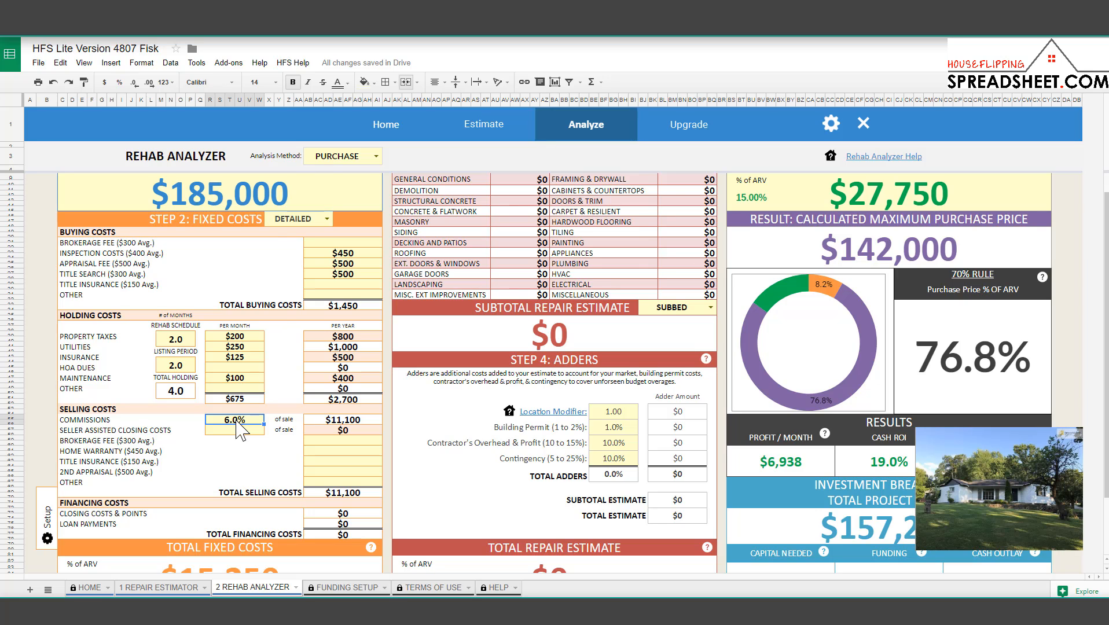
left_click(267, 217)
scroll(278, 220, "up", 1)
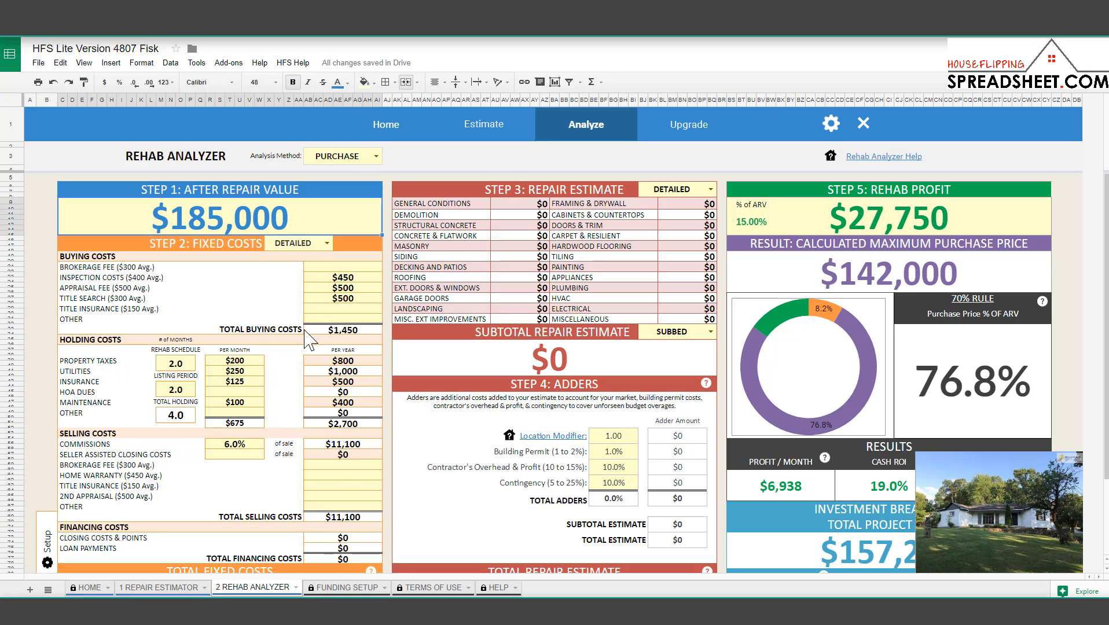
left_click(324, 466)
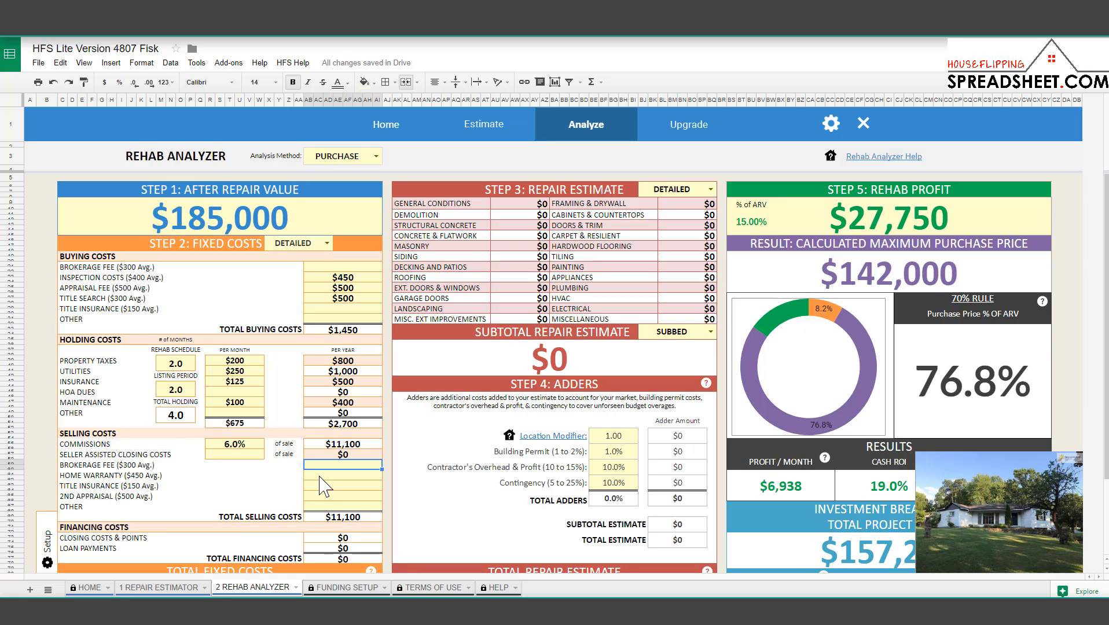
left_click(320, 474)
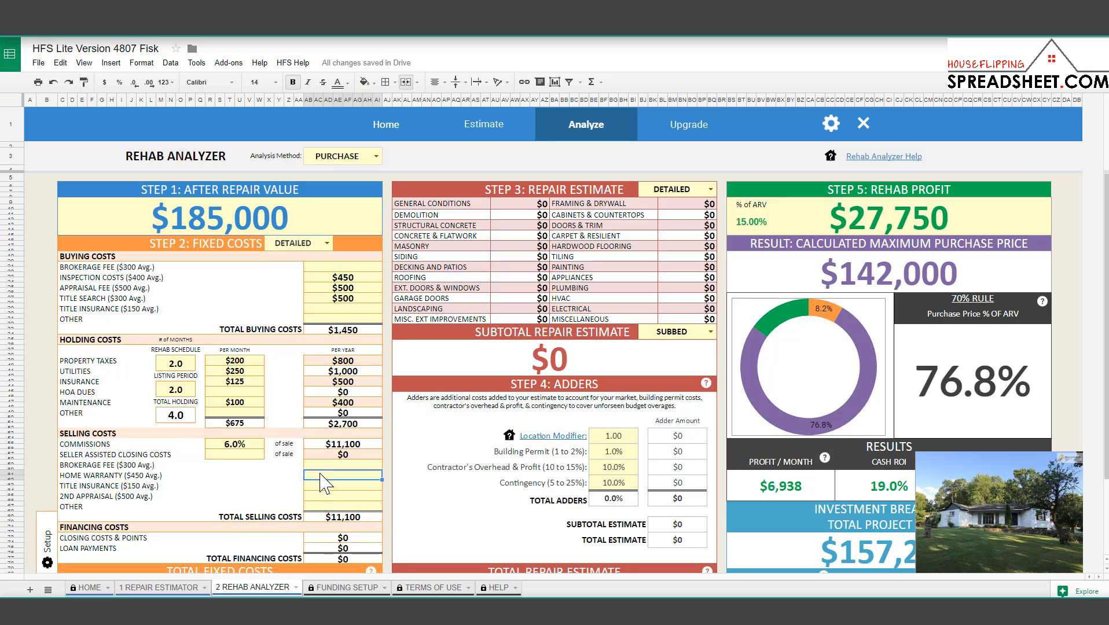
type("450")
left_click(320, 475)
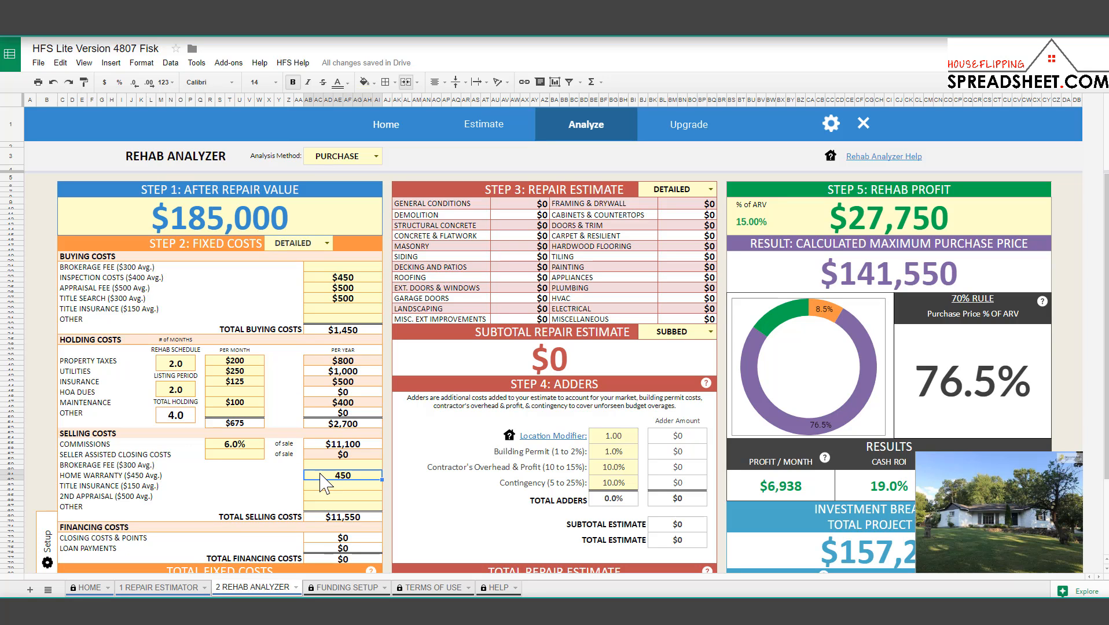
Add a $500 title insurance selling cost.
key("Down")
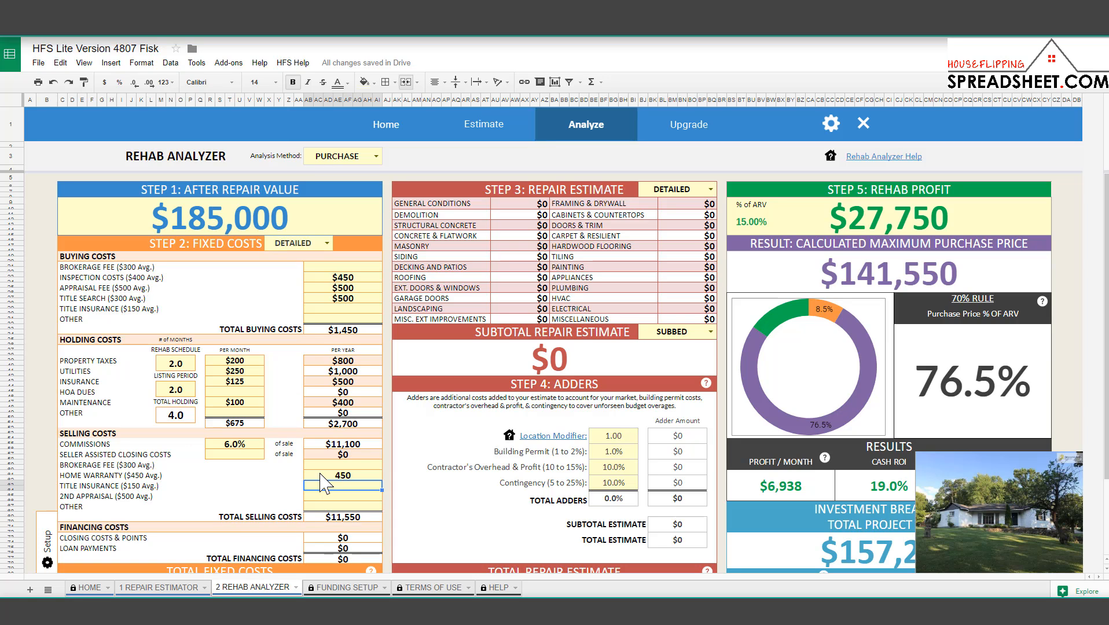
type("500")
left_click(326, 484)
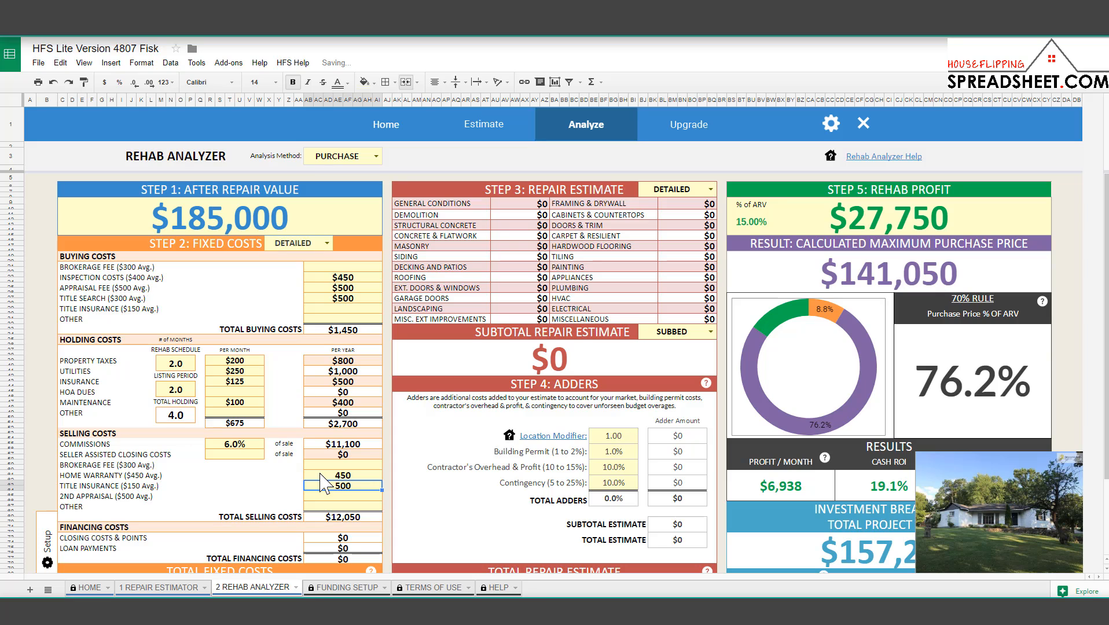
Review the $12,050 total selling costs against the ARV, then go to the Funding Setup sheet.
left_click(347, 517)
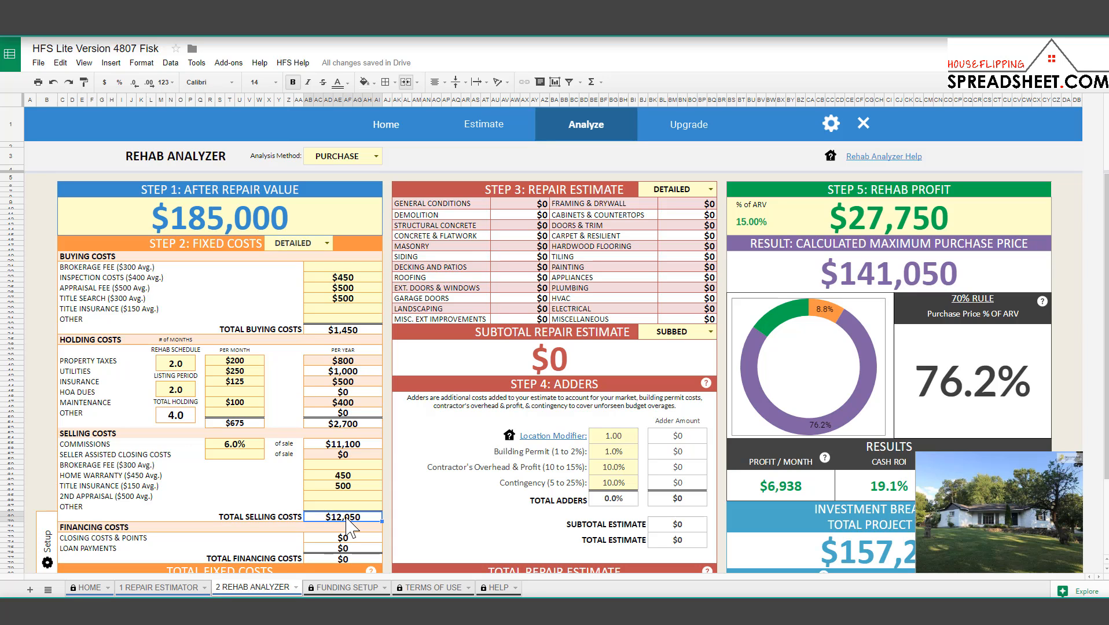
left_click(226, 220)
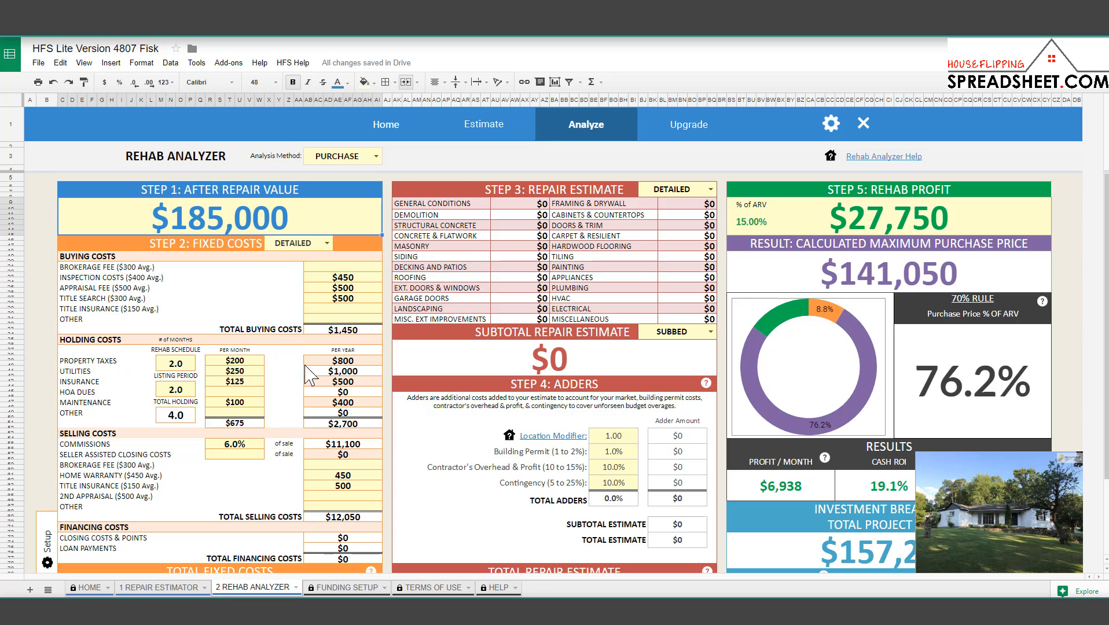
left_click(353, 517)
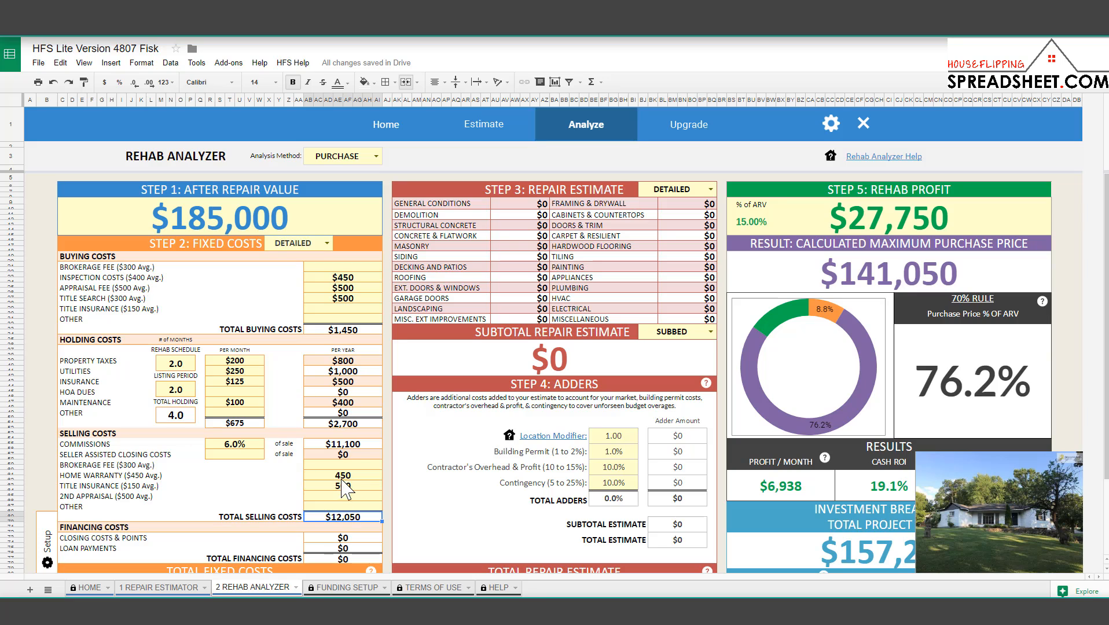
left_click(351, 446)
left_click(352, 475)
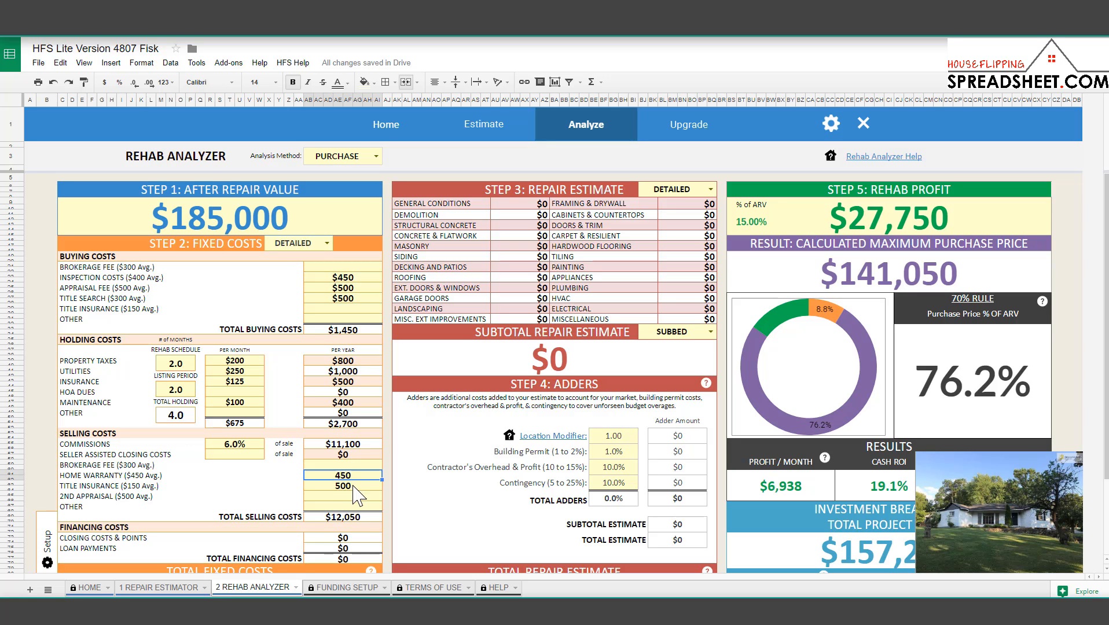
left_click(353, 518)
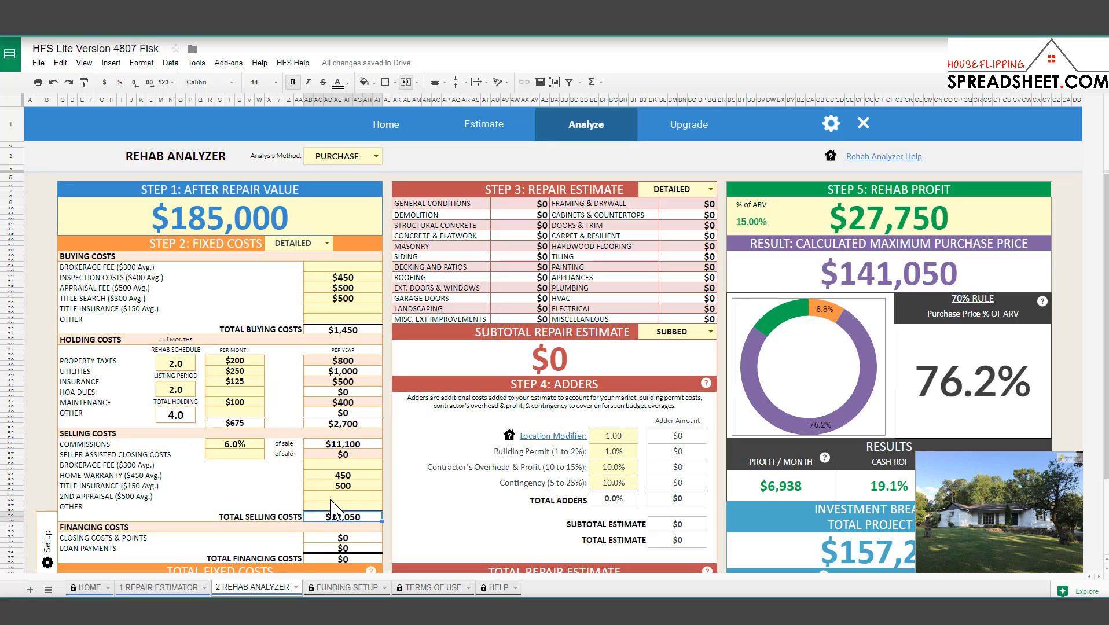
scroll(327, 498, "down", 2)
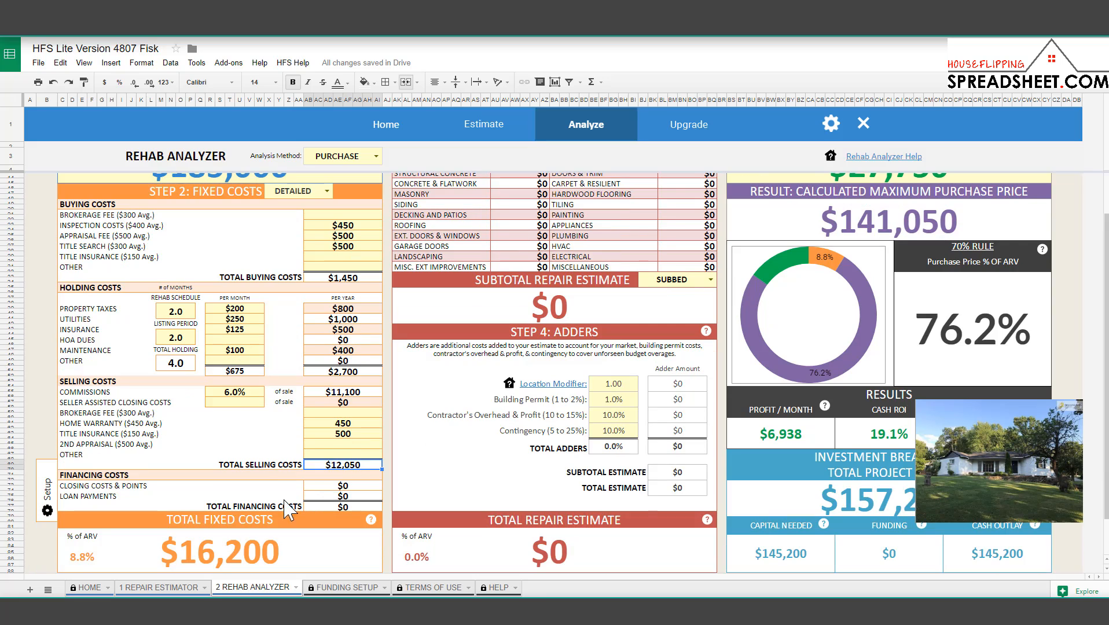
left_click(50, 491)
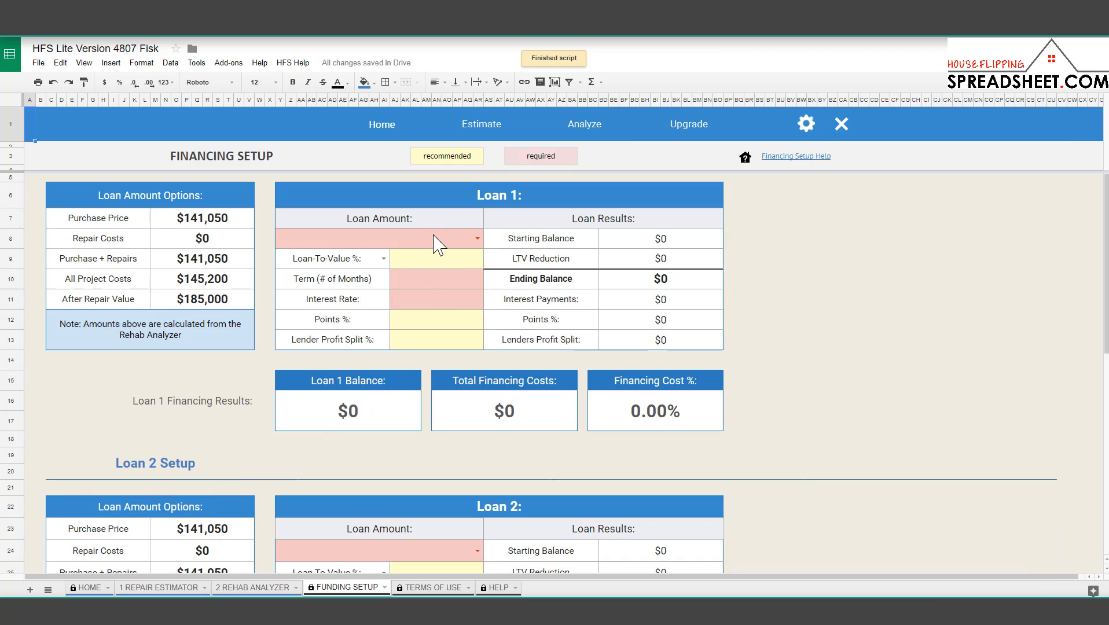
left_click(437, 246)
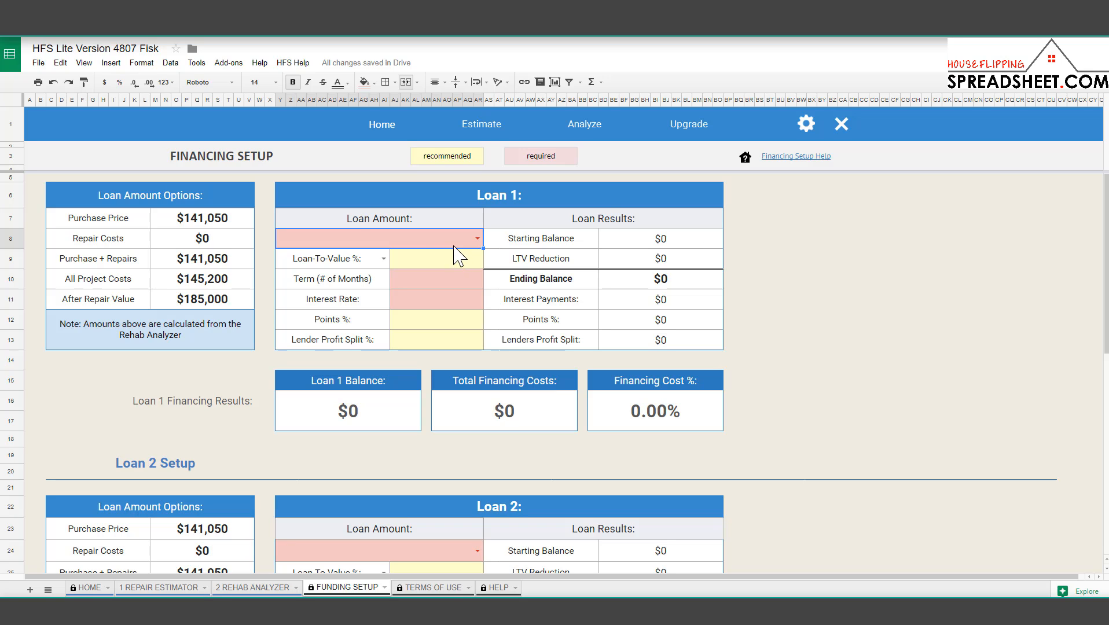
left_click(455, 247)
left_click_drag(216, 219, 236, 307)
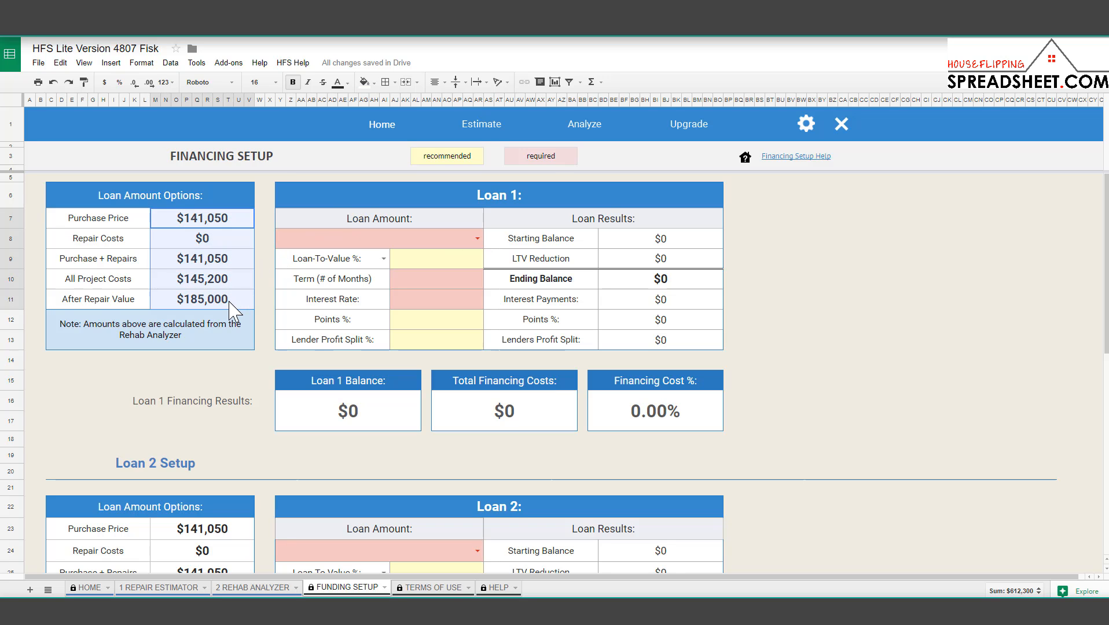
left_click(221, 220)
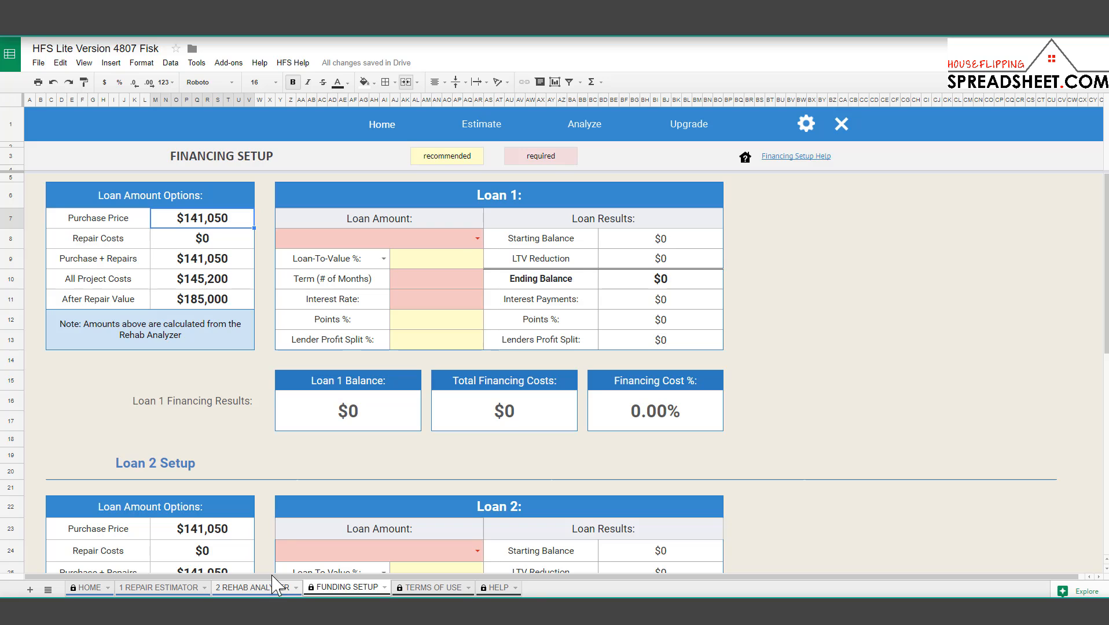
left_click(198, 262)
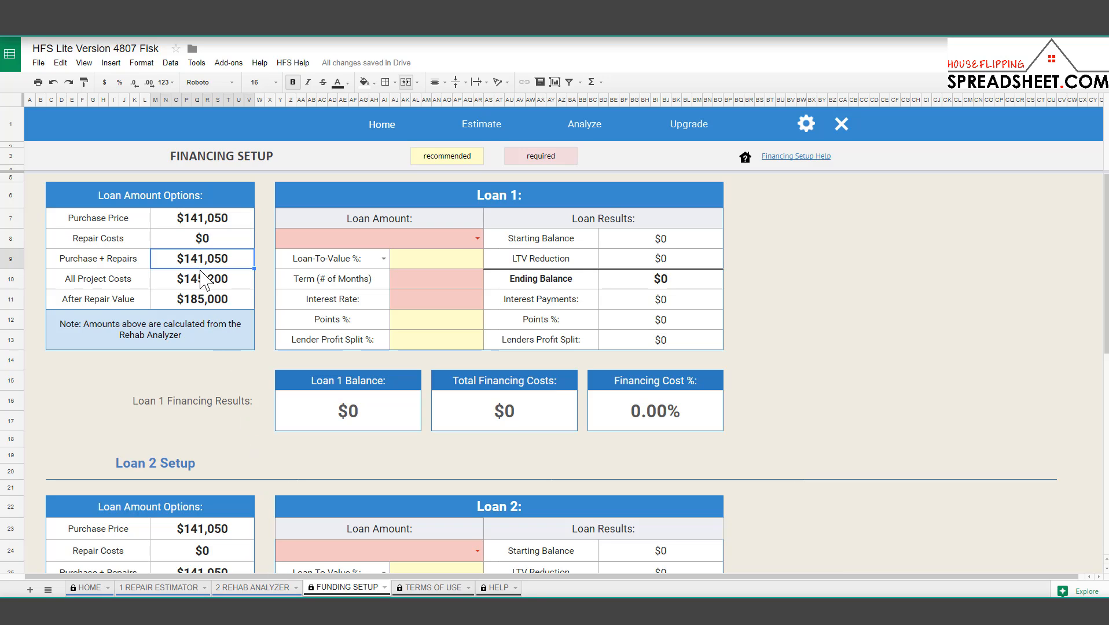
left_click(211, 284)
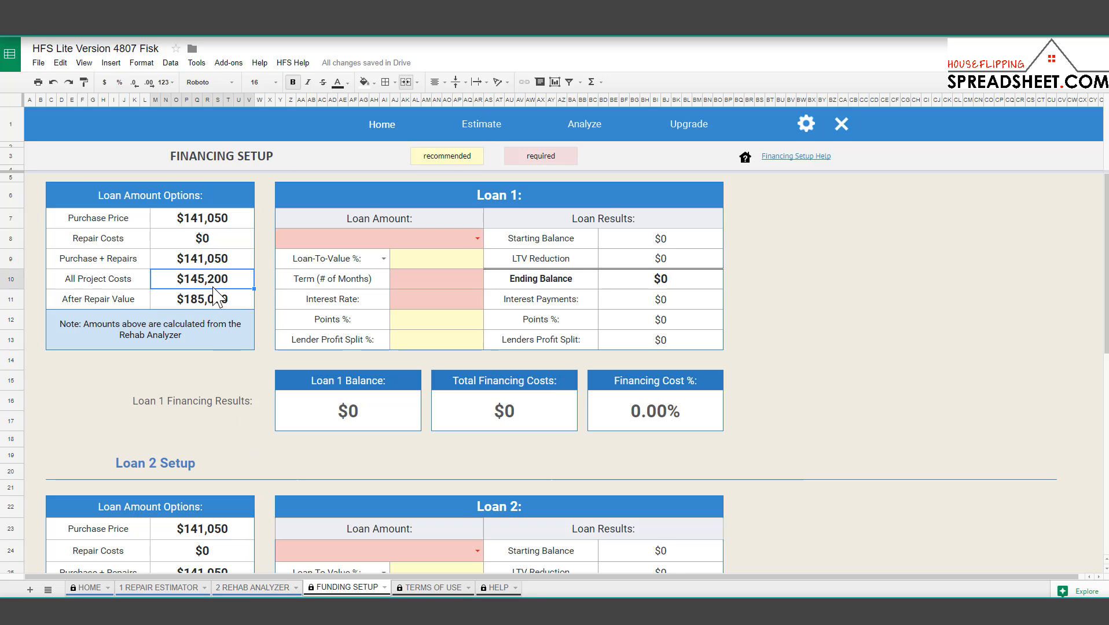
left_click(225, 306)
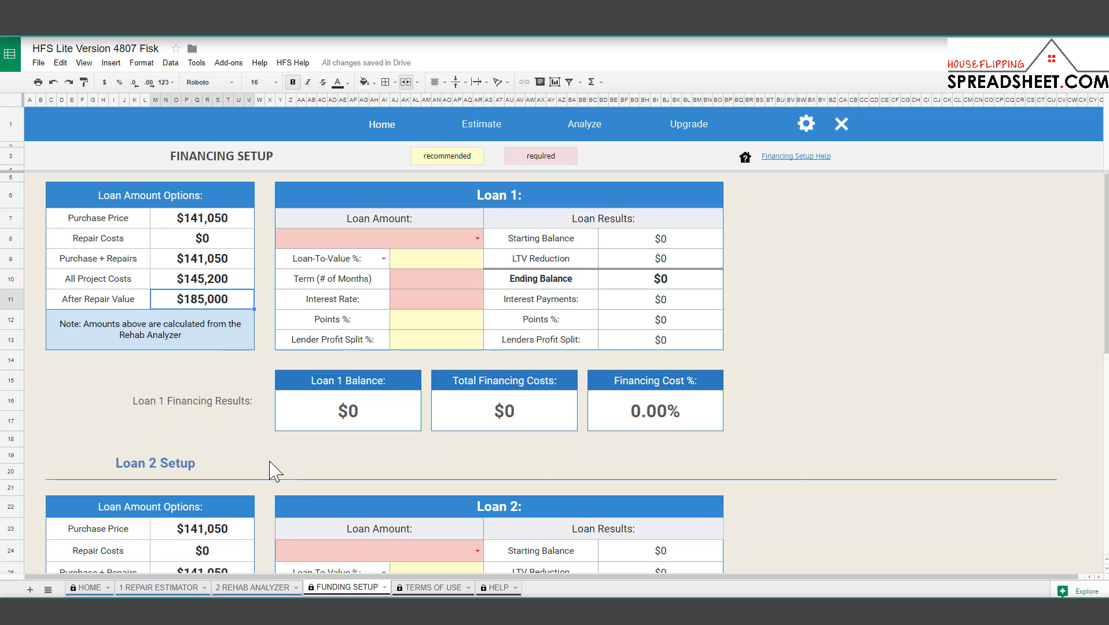
left_click(281, 589)
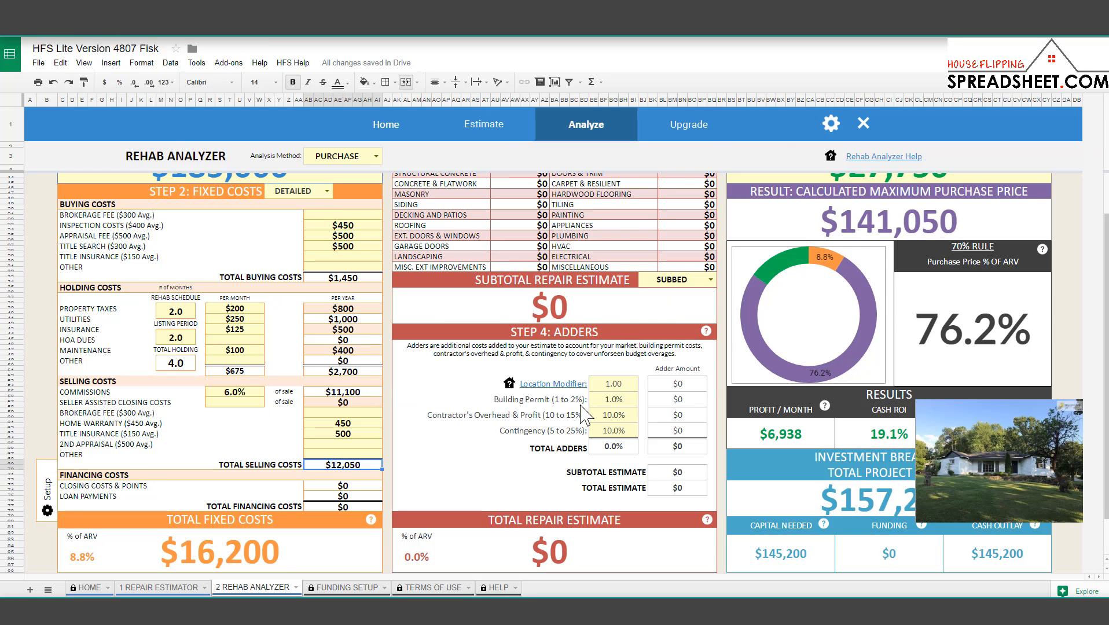
scroll(579, 405, "up", 2)
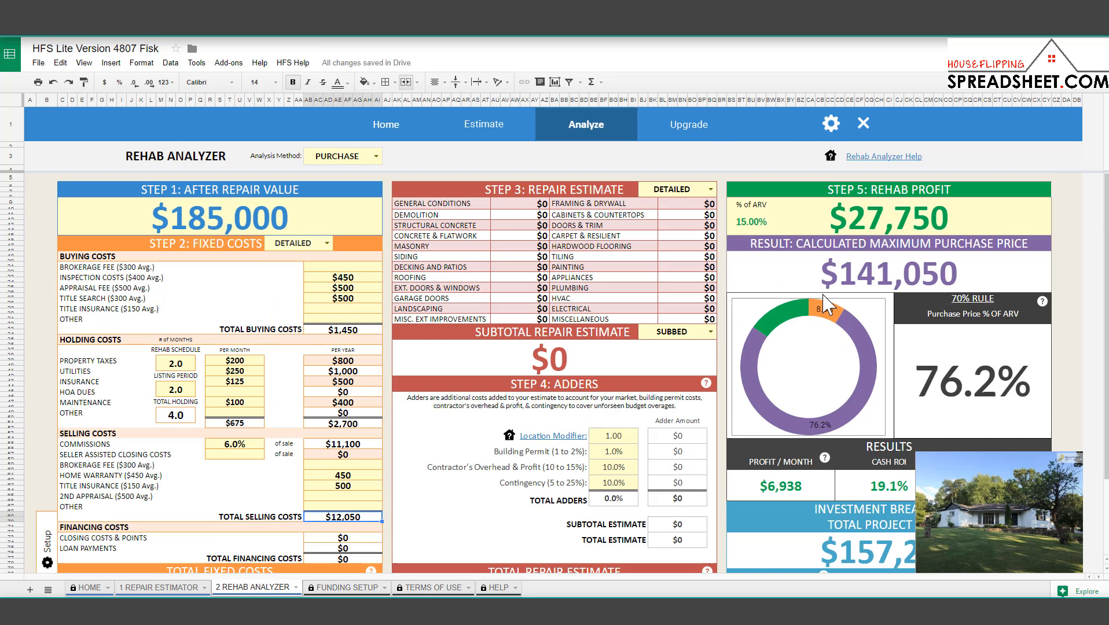
left_click(331, 589)
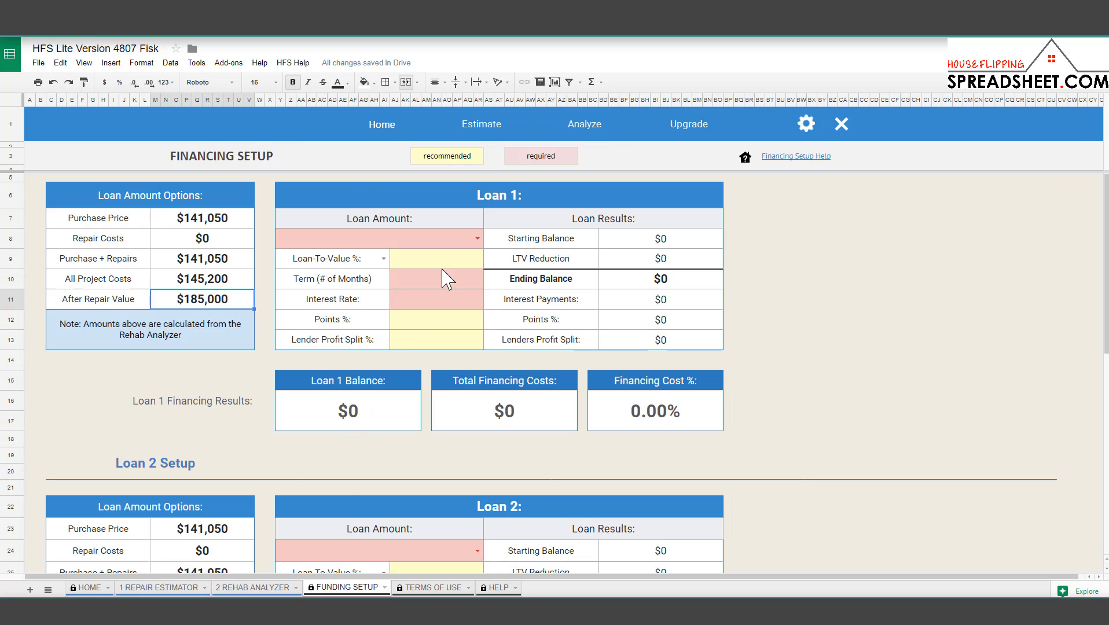
left_click(444, 245)
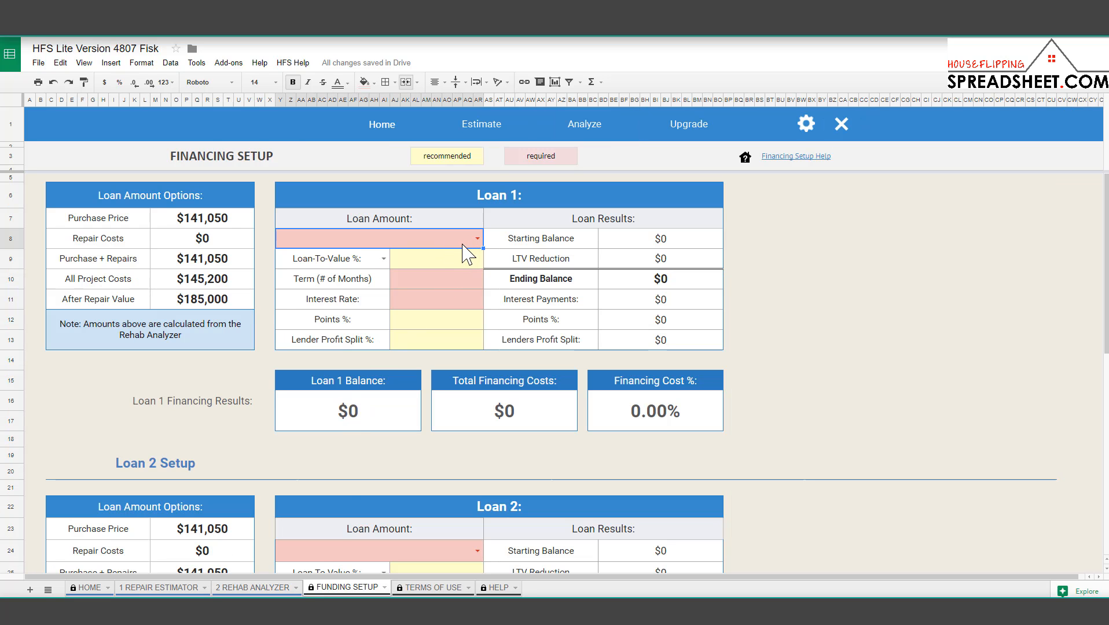
Base Loan 1's amount on Purchase + Repairs, giving a $141,050 starting balance.
double_click(464, 242)
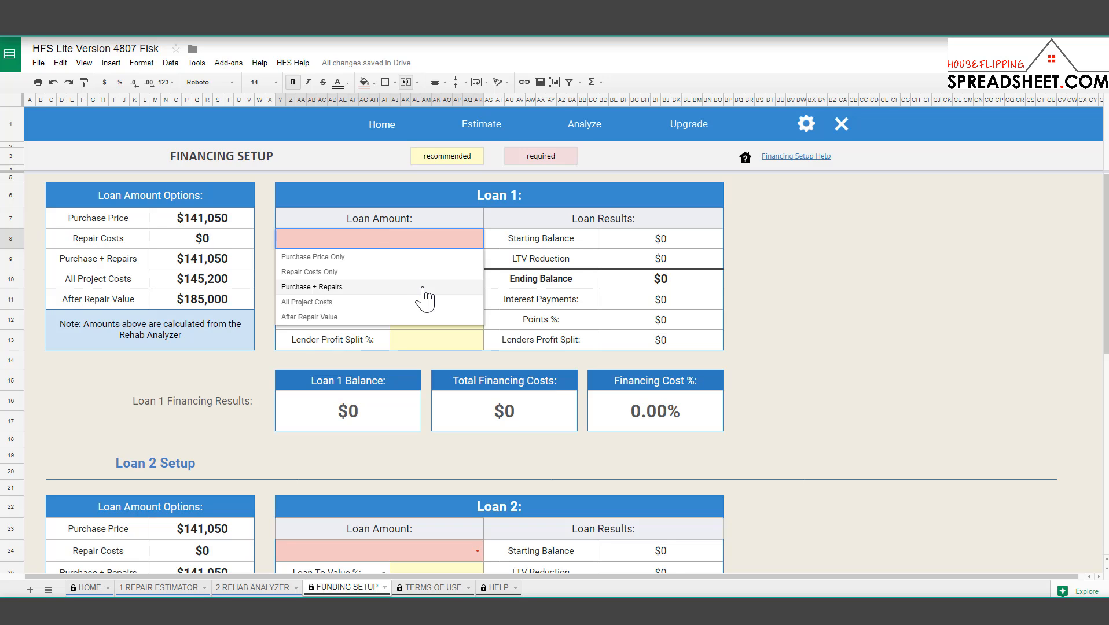
left_click(425, 297)
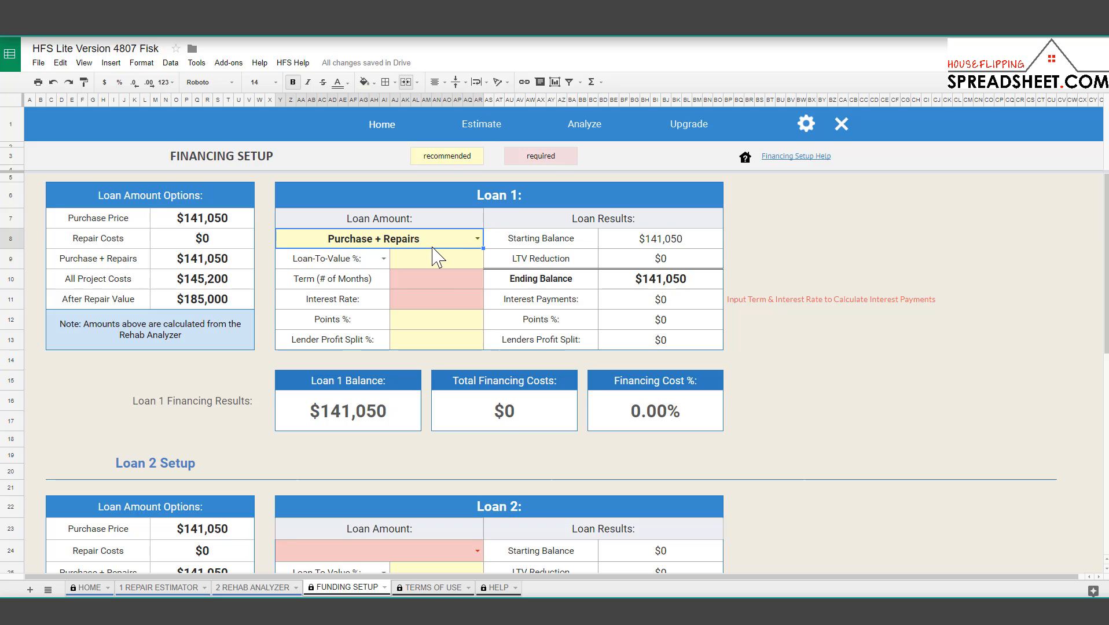
left_click(645, 243)
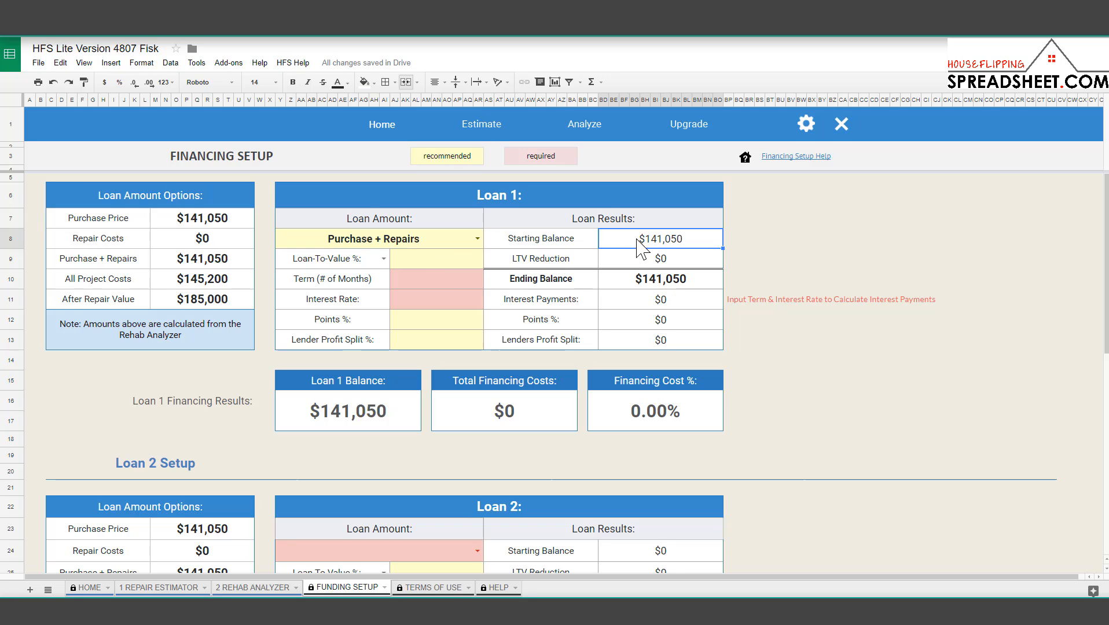
left_click(231, 258)
Set Loan-To-Value to 80% and verify the $28,210 reduction and $112,840 ending balance.
left_click(439, 263)
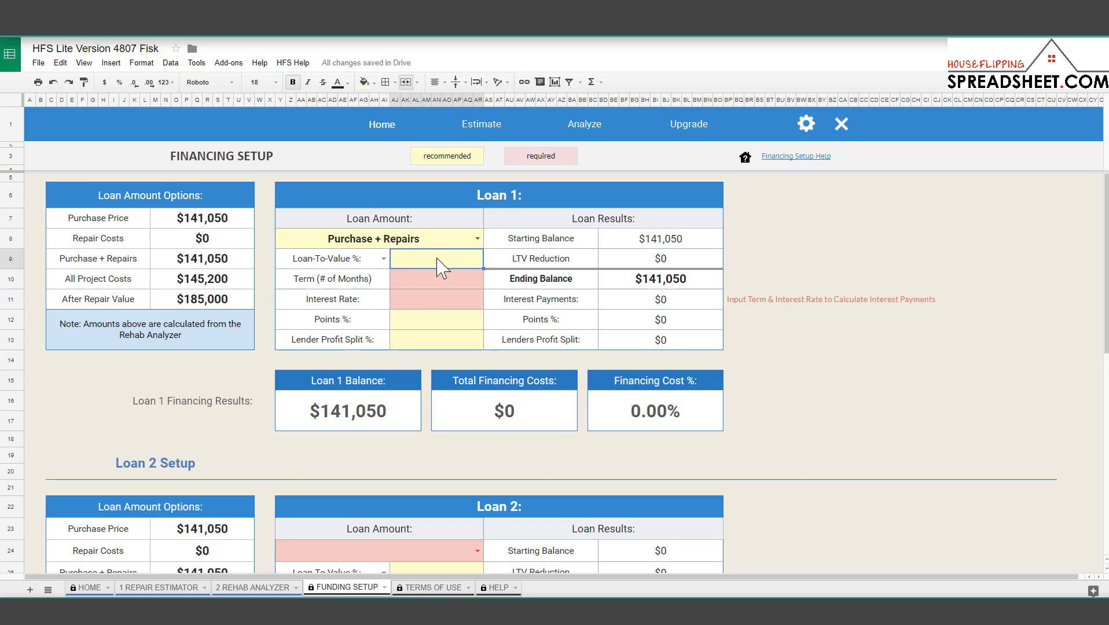
type("80")
key("Return")
left_click(440, 263)
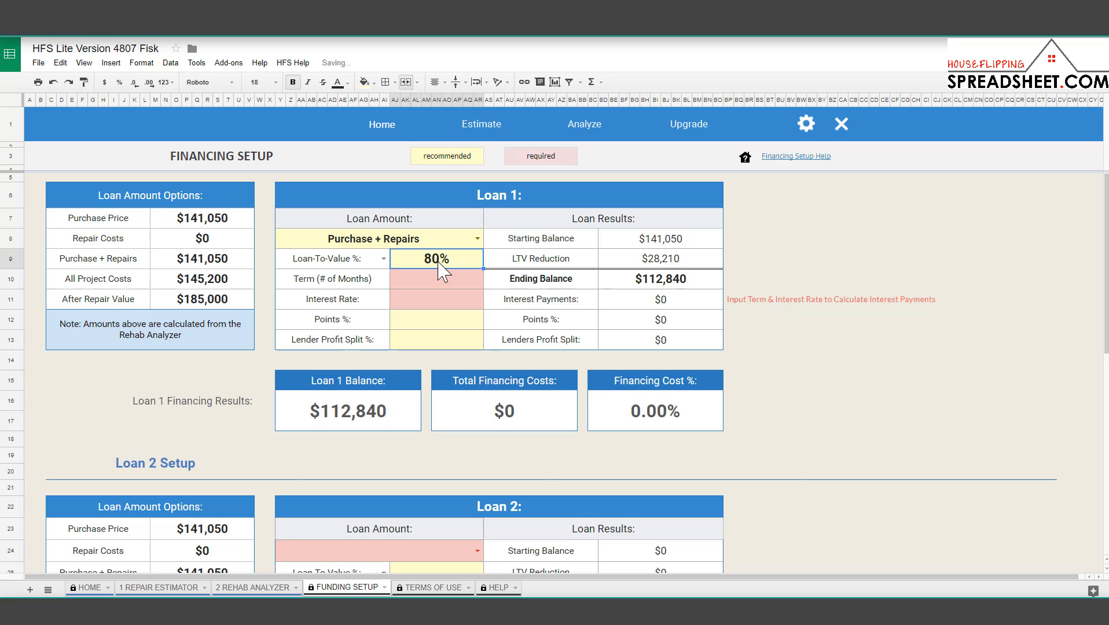
left_click(654, 246)
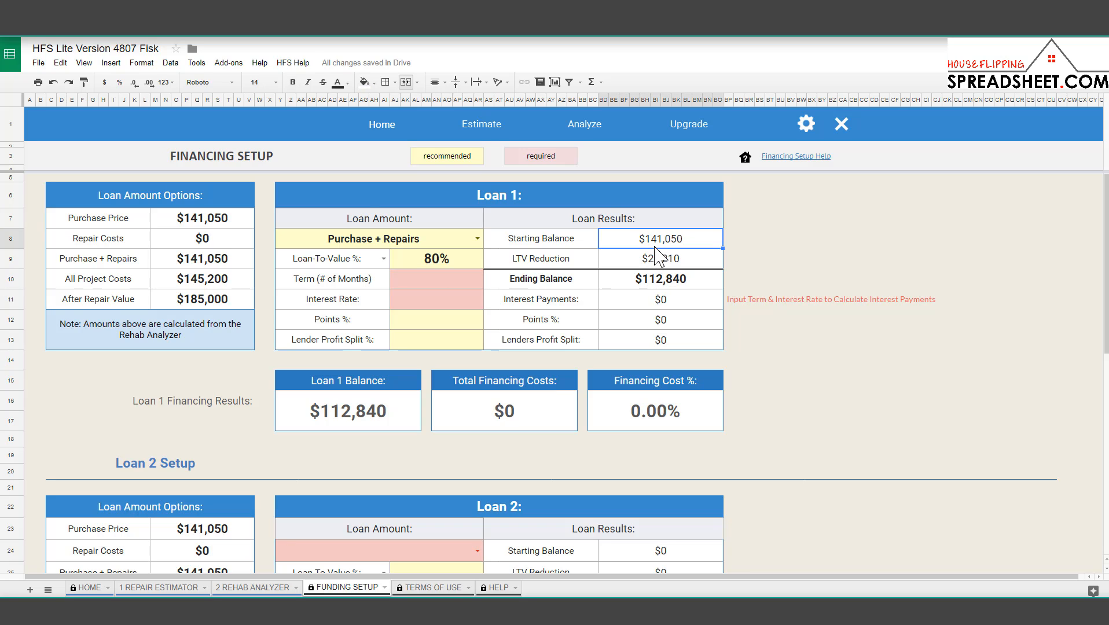
left_click(655, 264)
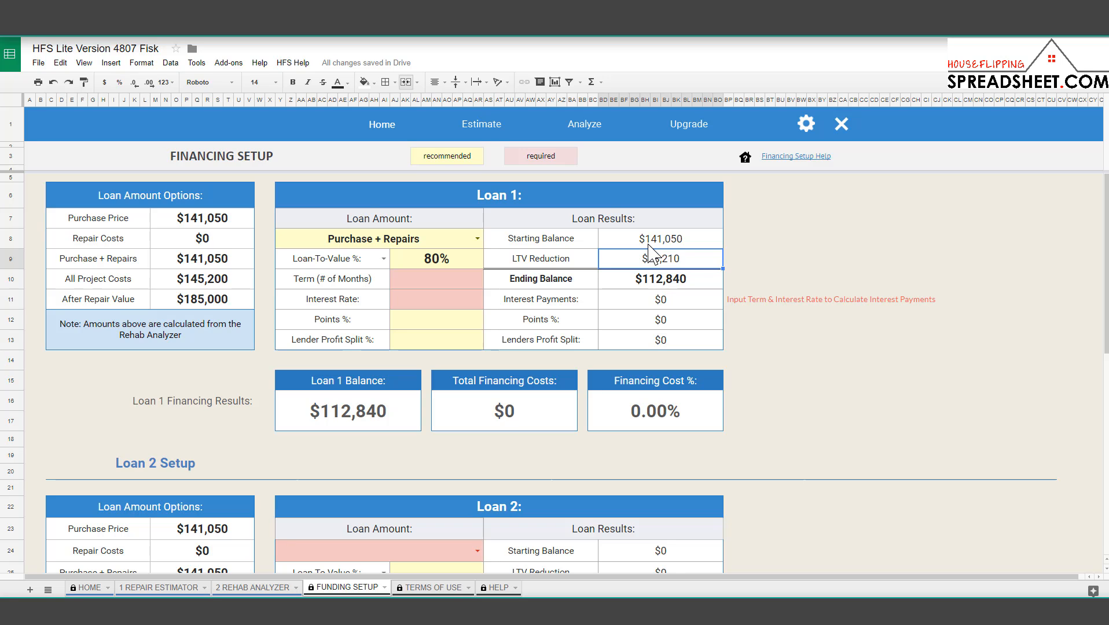
left_click(649, 245)
left_click(660, 264)
left_click(663, 282)
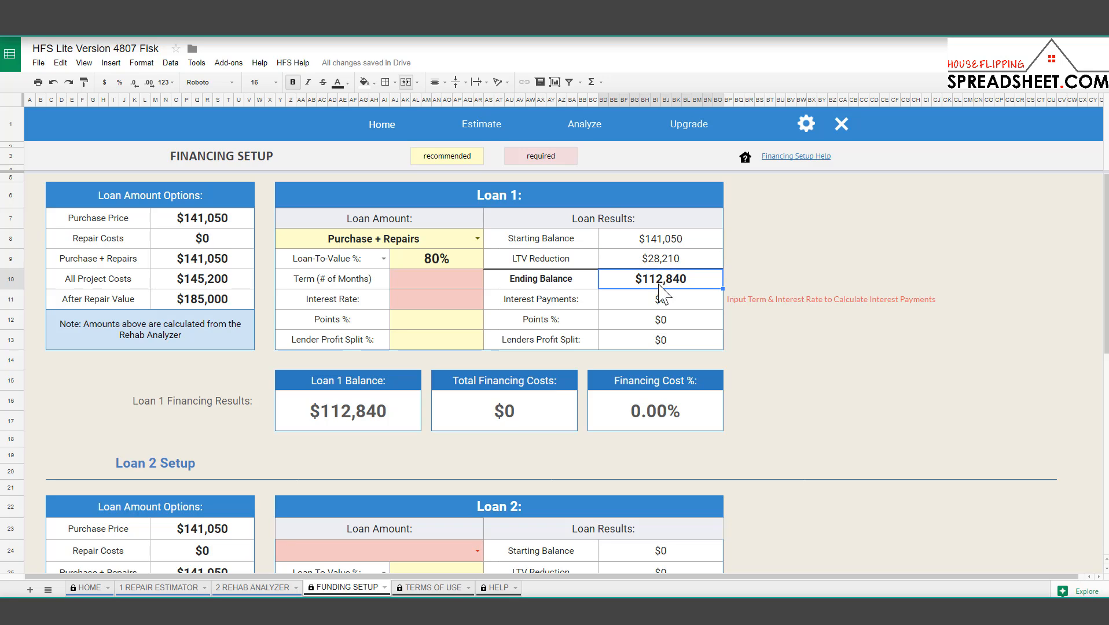
left_click(653, 262)
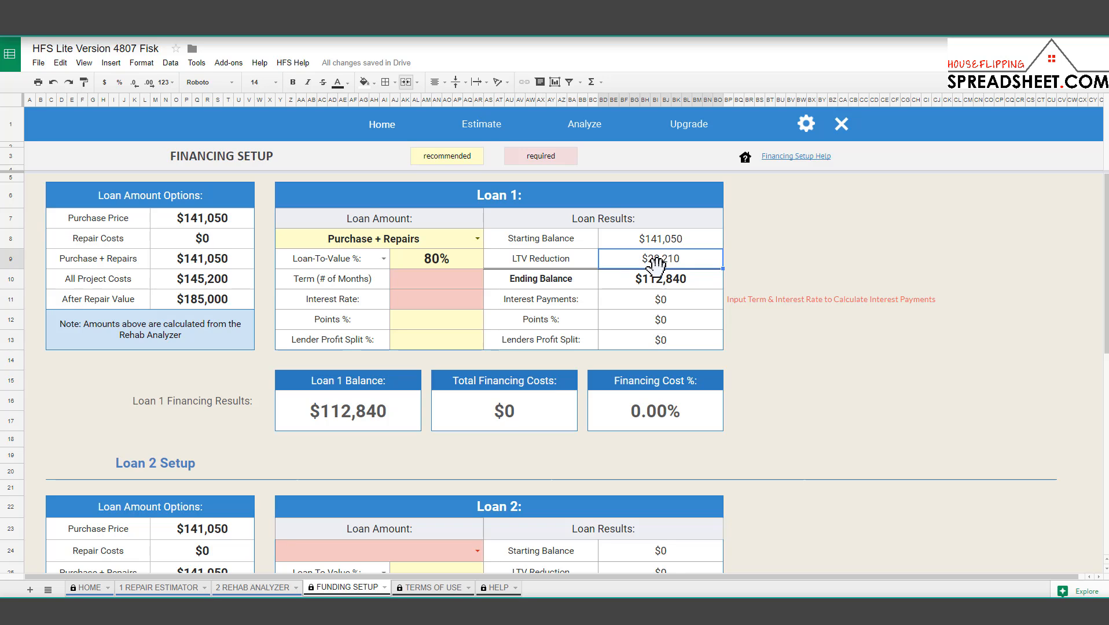
left_click(661, 283)
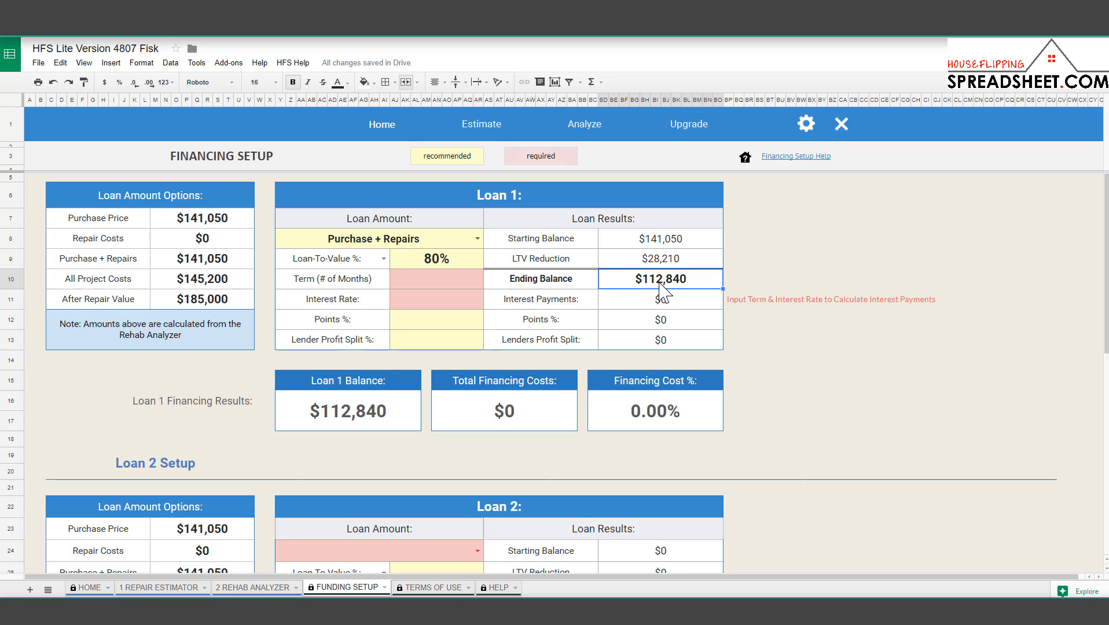
Give Loan 1 a 6-month term, 12% interest rate and 3% points.
left_click(466, 283)
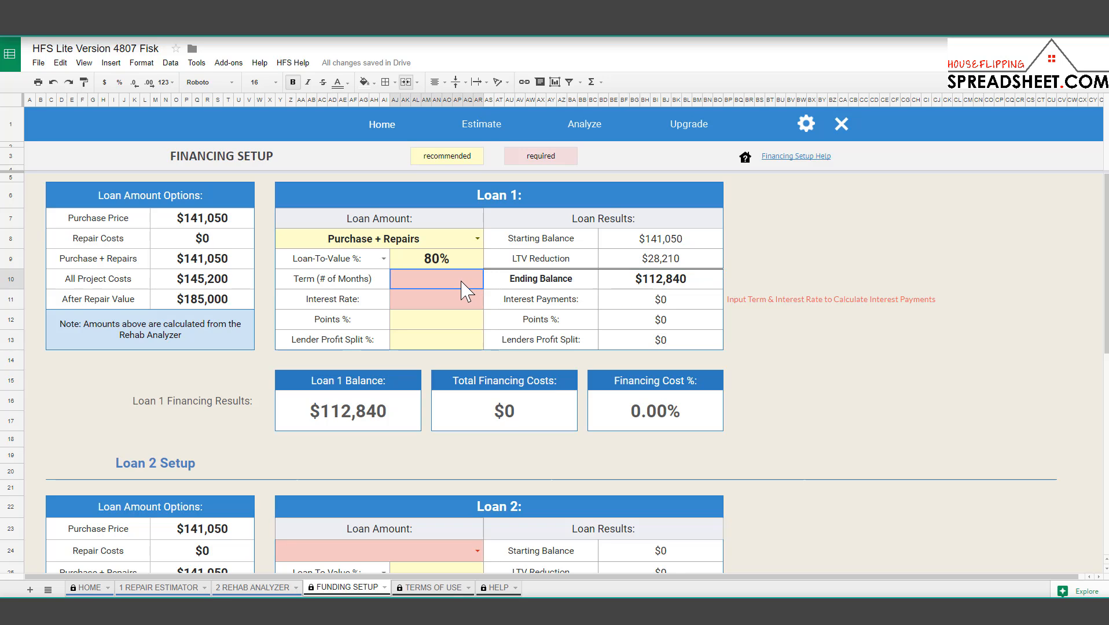
type("6")
key("Return")
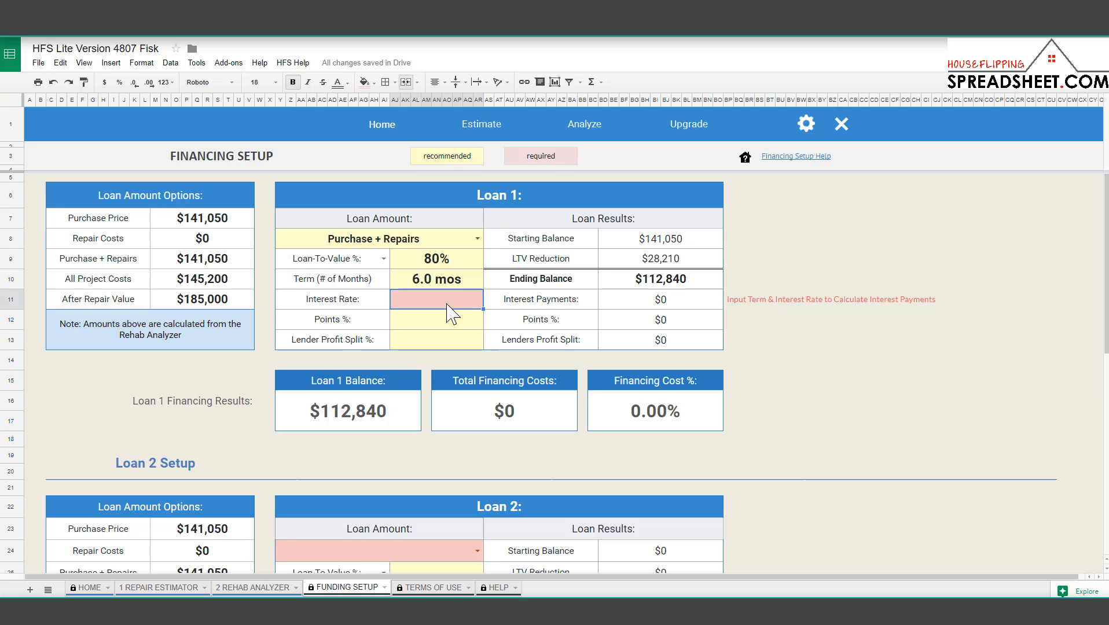
type("12")
key("Return")
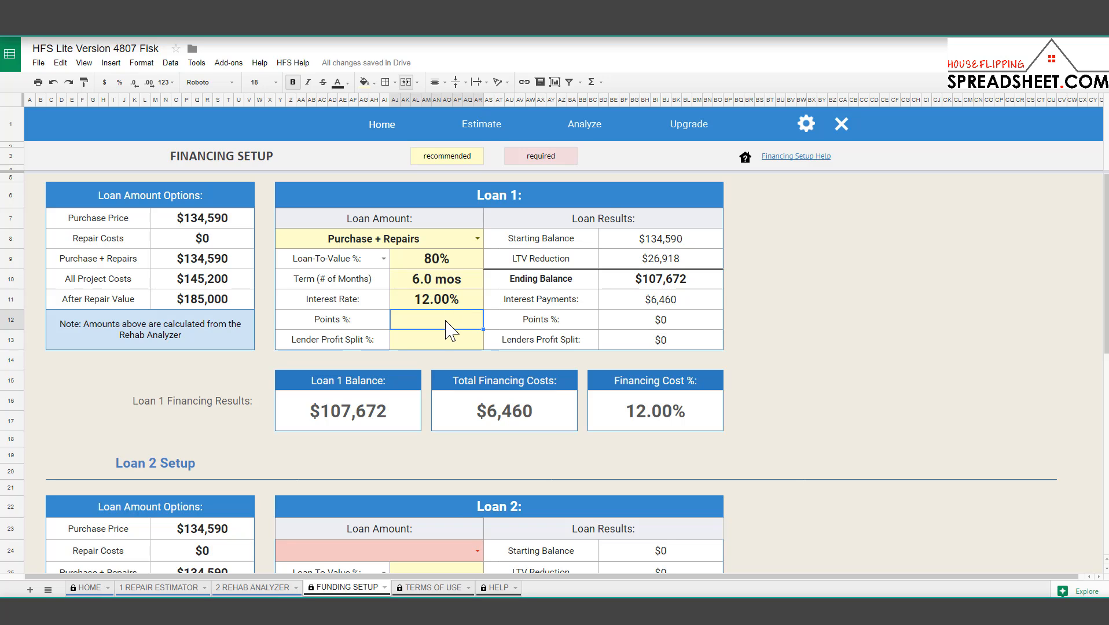
type("3")
key("Return")
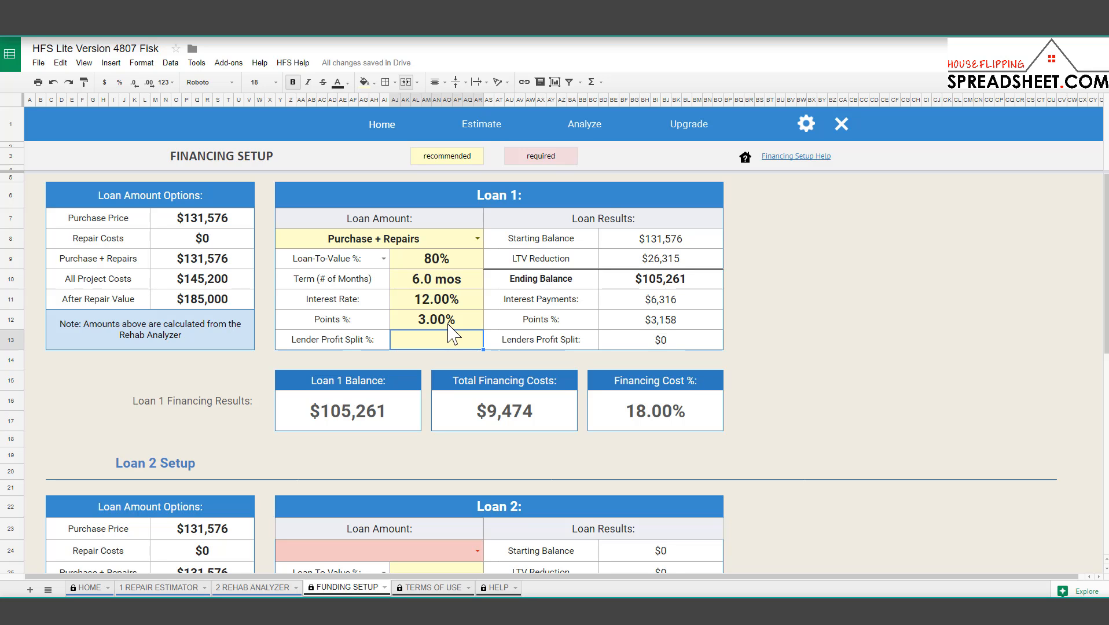
left_click(276, 585)
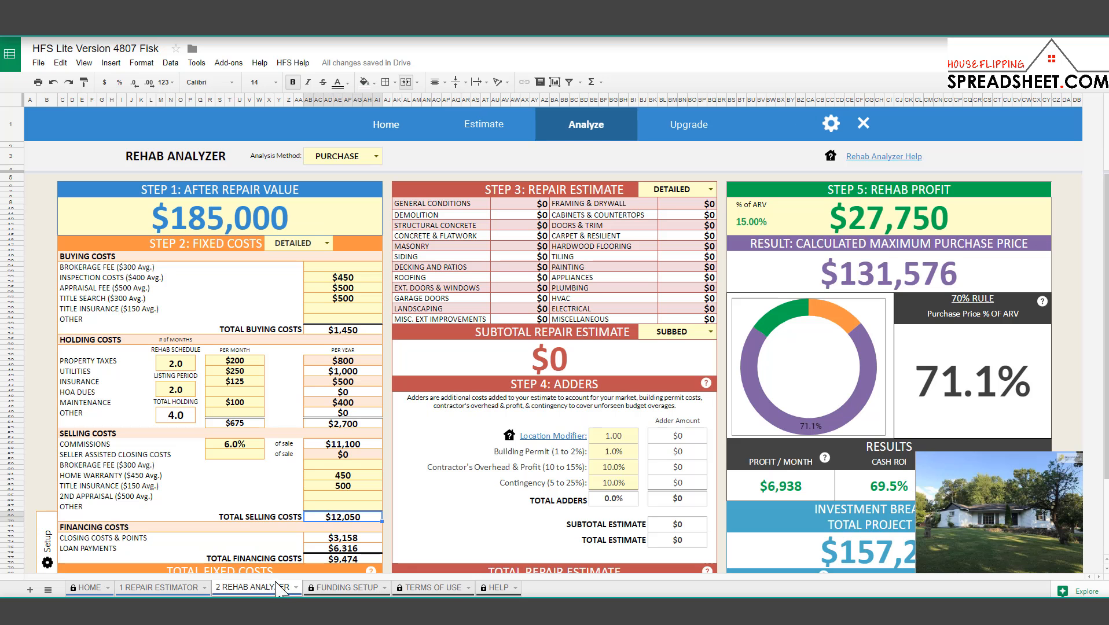
scroll(341, 304, "down", 2)
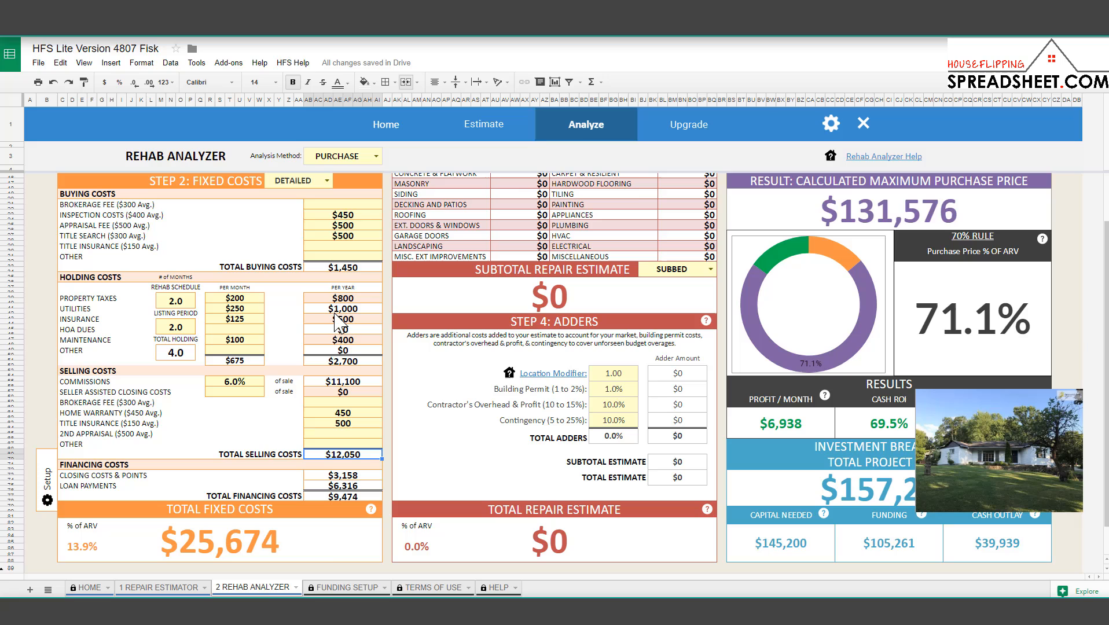
left_click(263, 551)
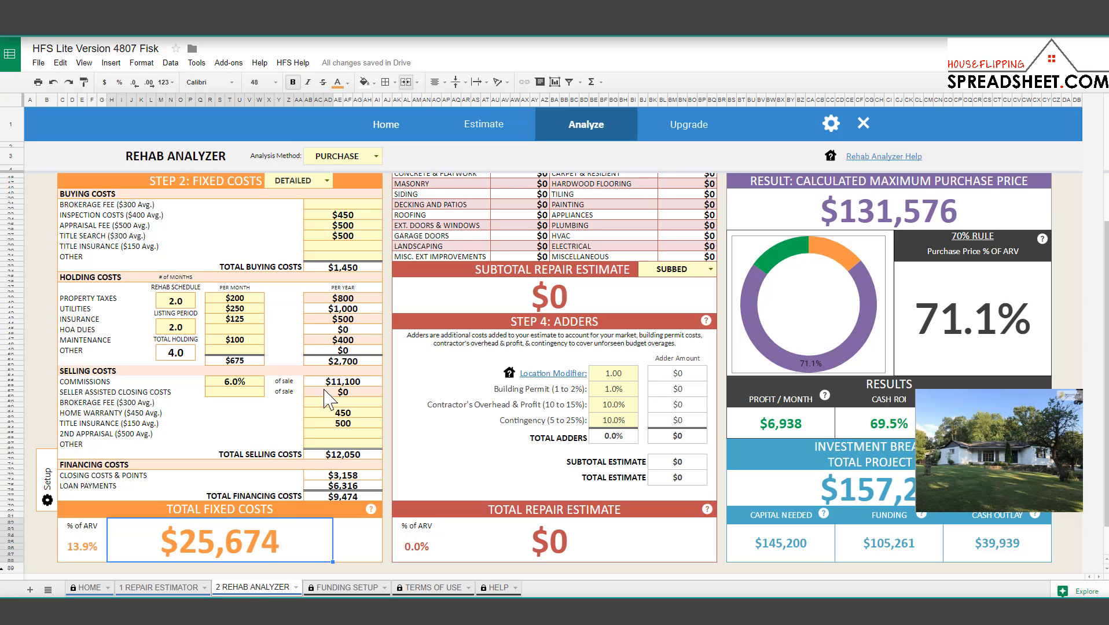
left_click(347, 268)
left_click(352, 365)
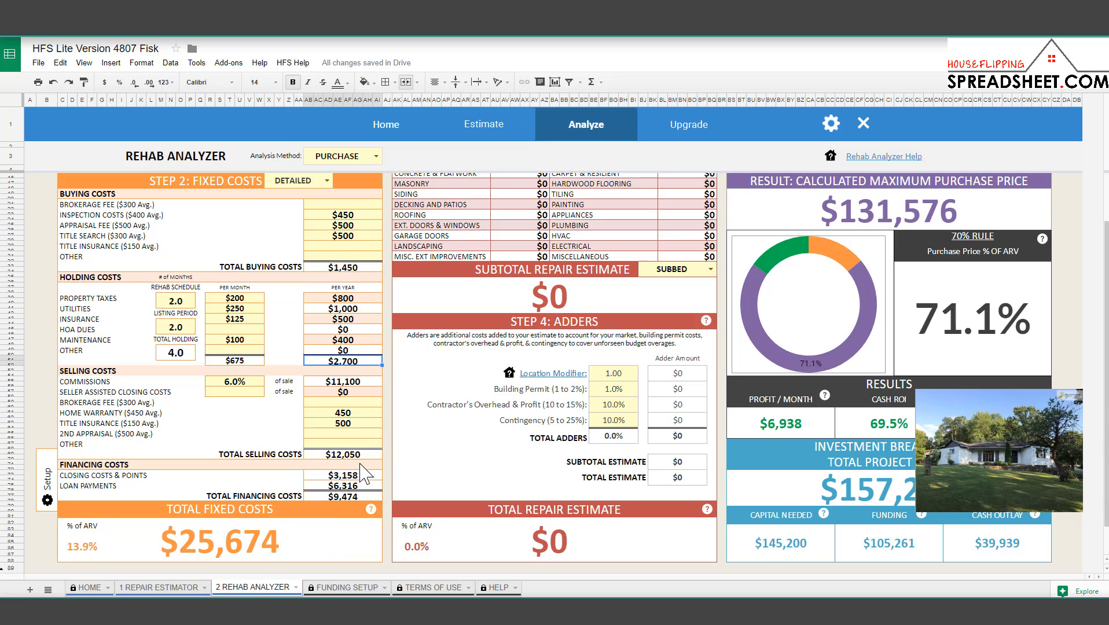
left_click(359, 455)
left_click(342, 497)
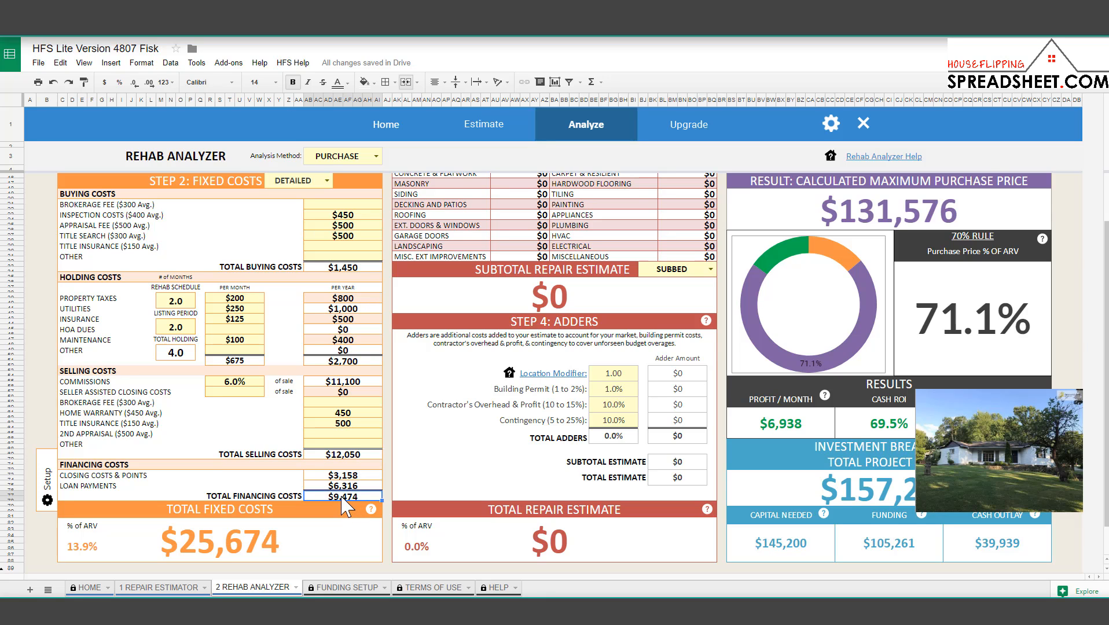
left_click(235, 547)
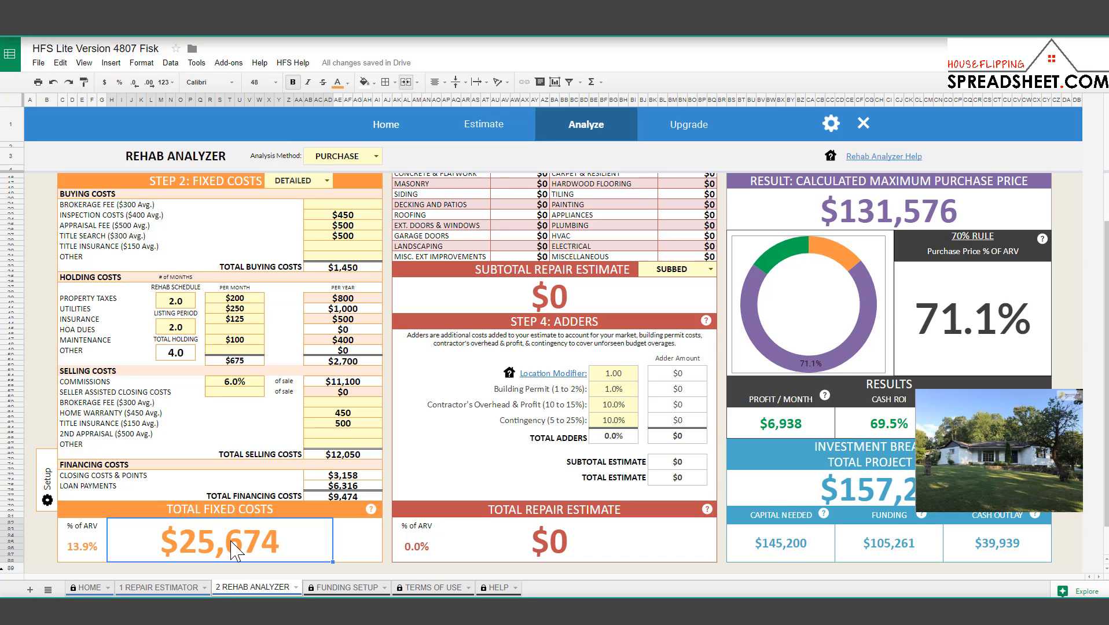
left_click(98, 559)
scroll(191, 480, "up", 2)
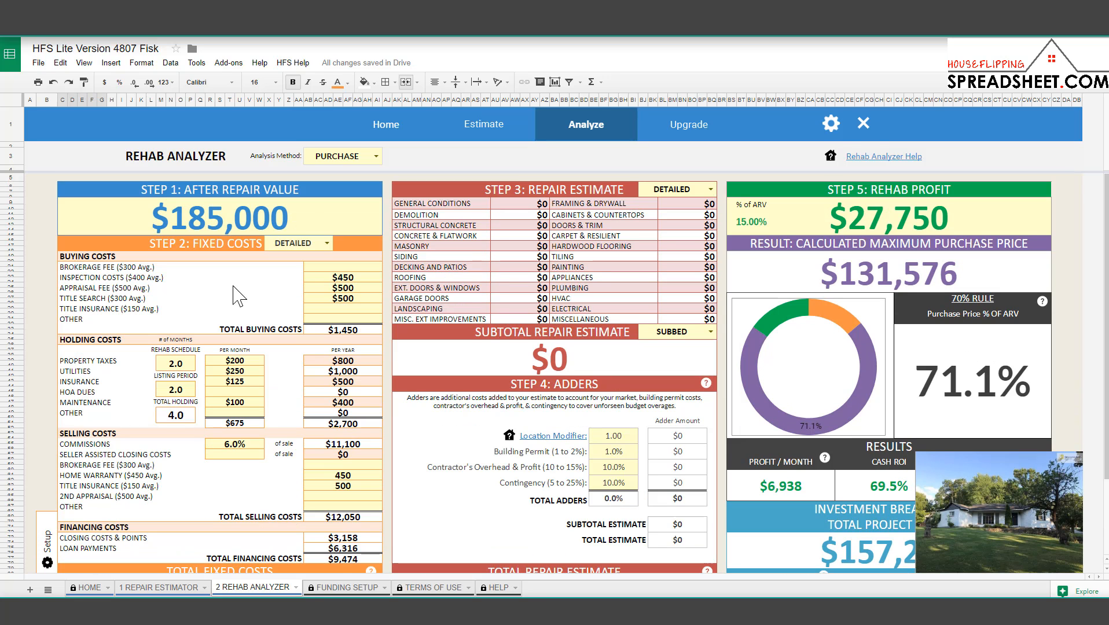
left_click(241, 219)
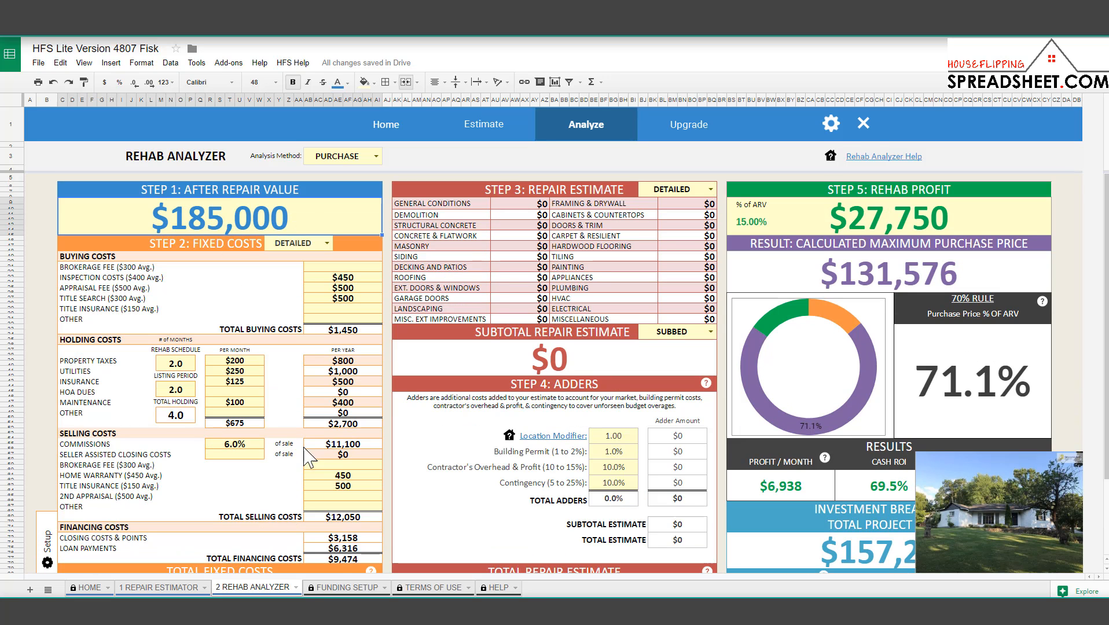
scroll(292, 428, "down", 1)
scroll(294, 428, "down", 1)
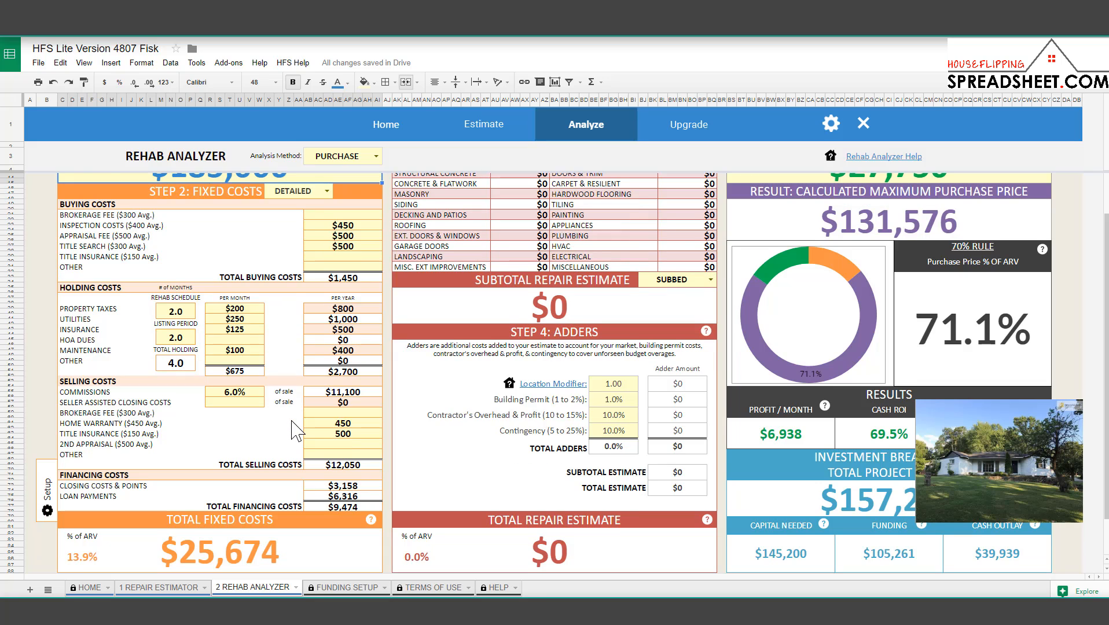
scroll(297, 431, "down", 1)
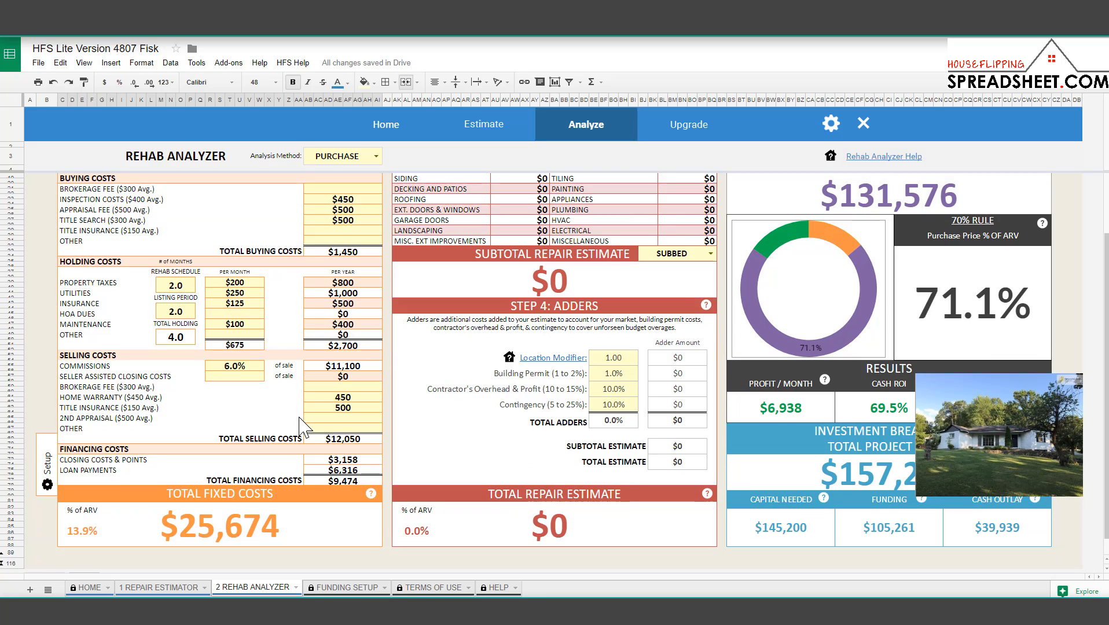
scroll(299, 428, "up", 2)
scroll(300, 428, "down", 2)
scroll(473, 419, "up", 2)
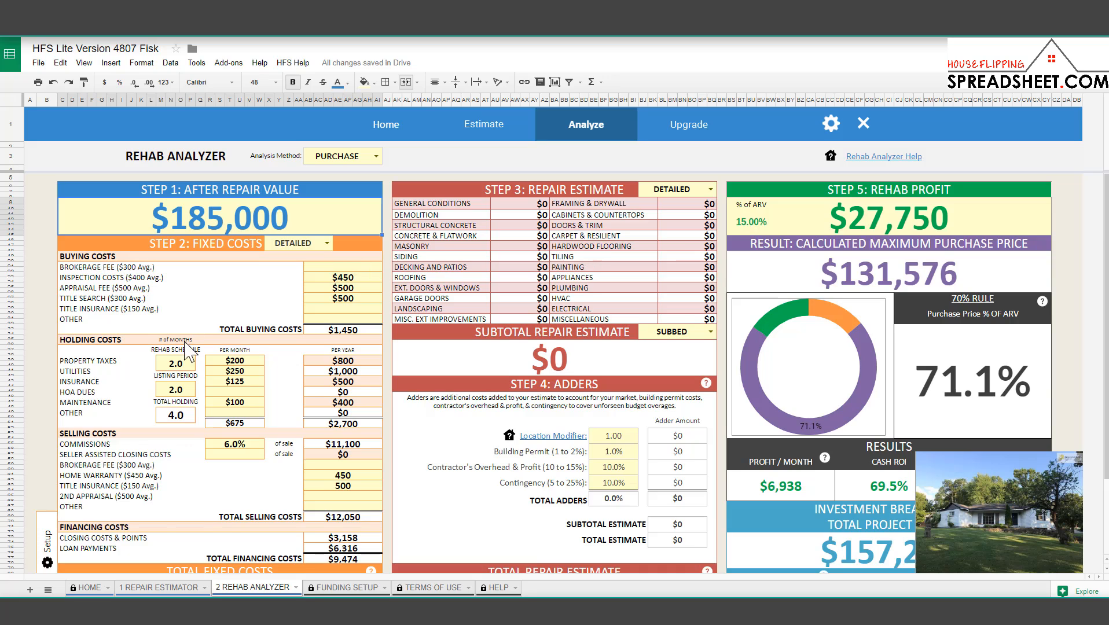
scroll(162, 394, "down", 3)
left_click(92, 518)
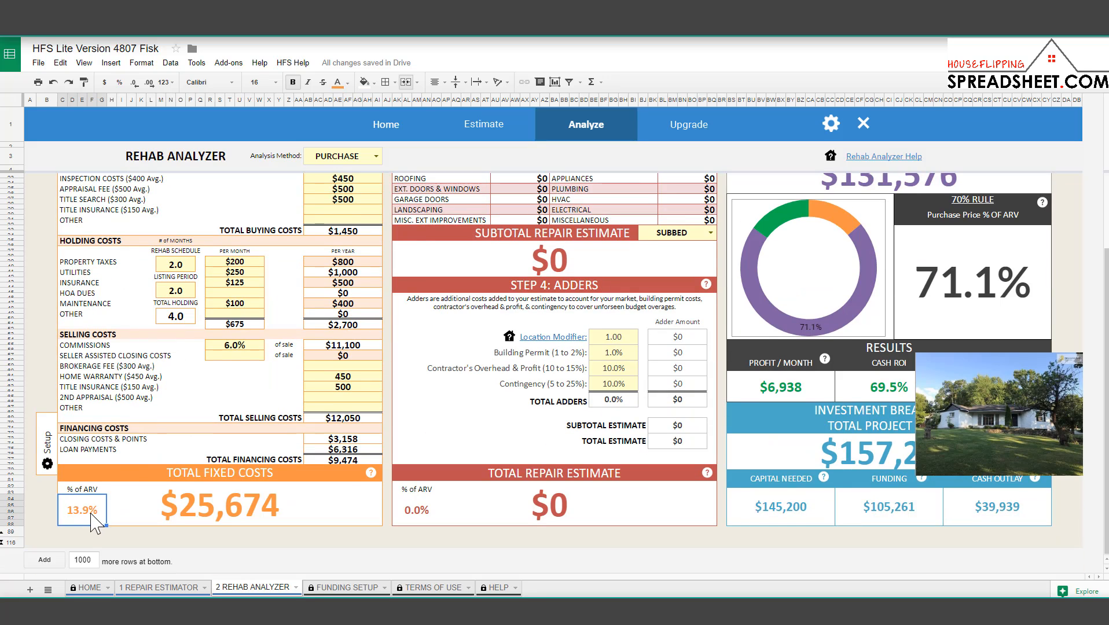
left_click(200, 517)
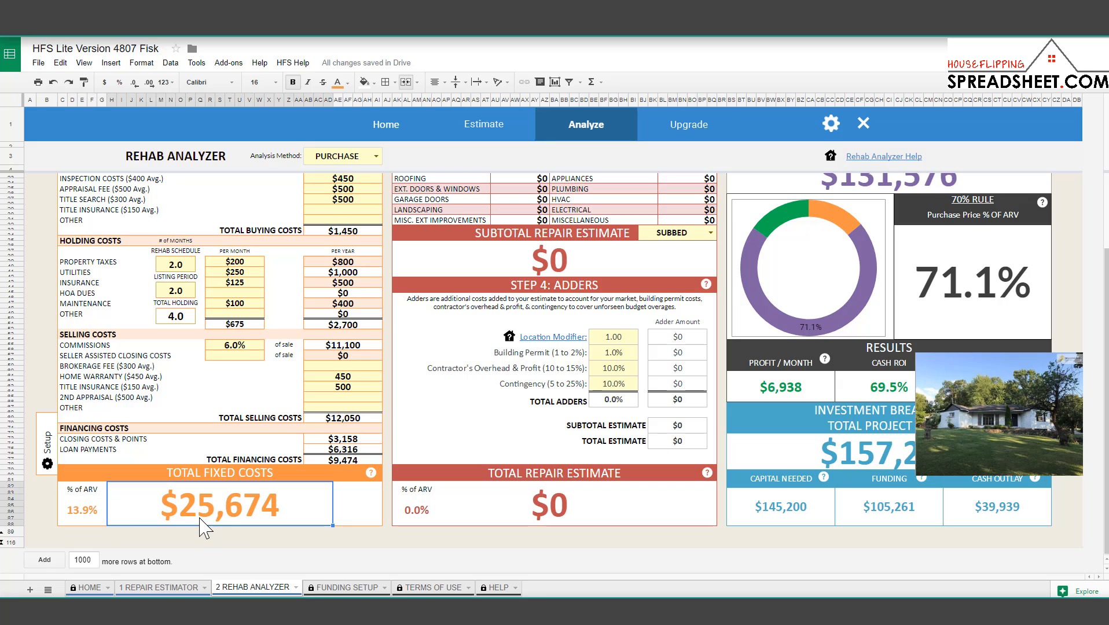
left_click(96, 515)
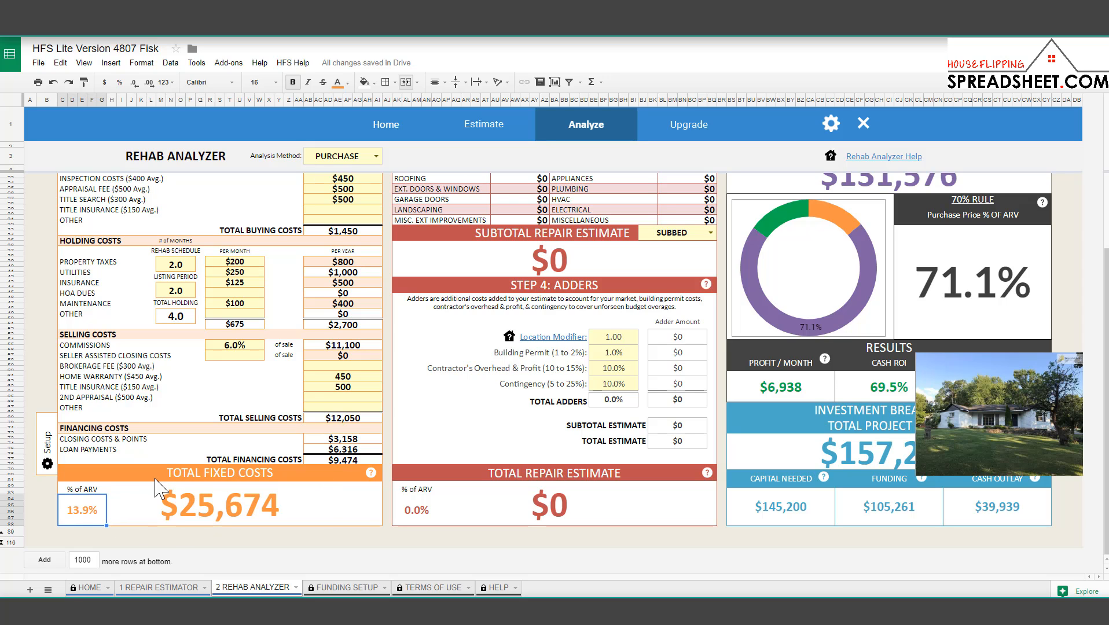
scroll(248, 454, "up", 3)
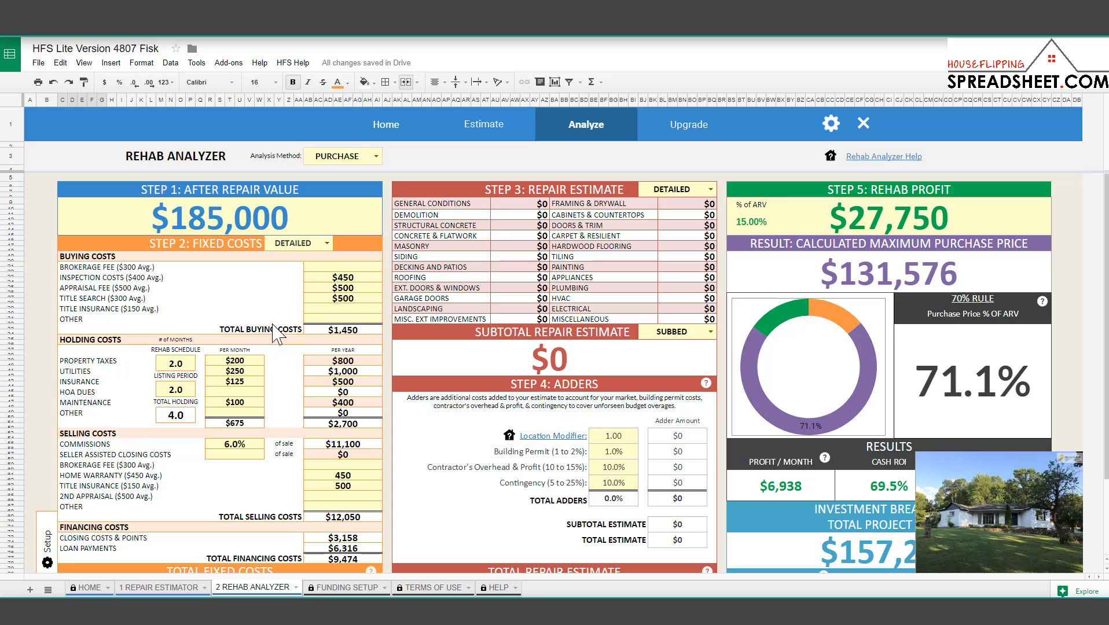
scroll(304, 402, "down", 3)
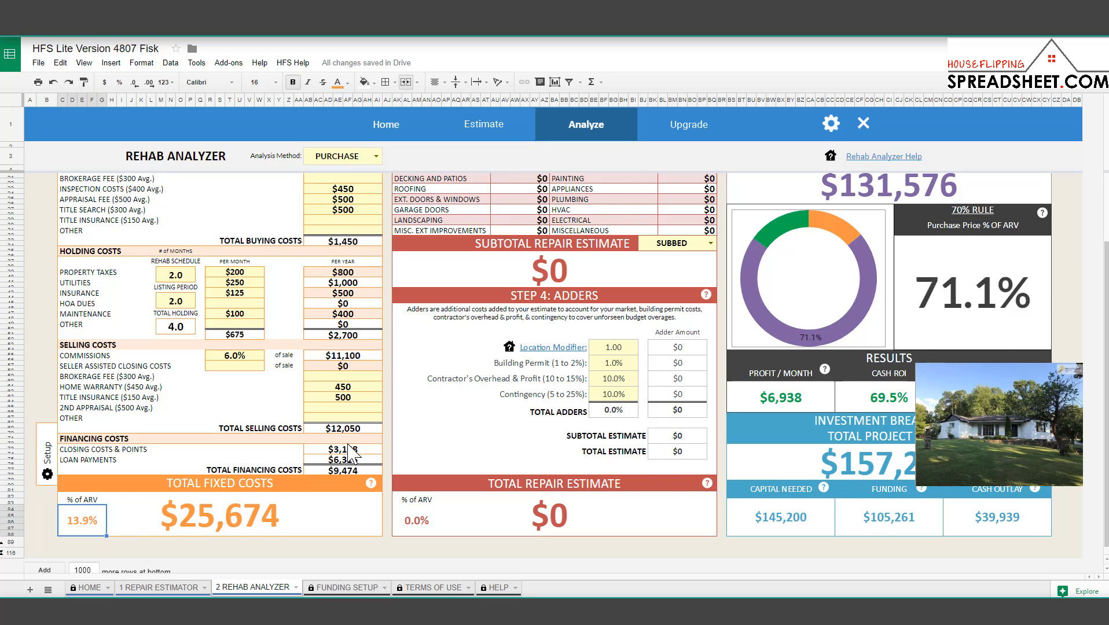
scroll(355, 439, "up", 3)
left_click(301, 214)
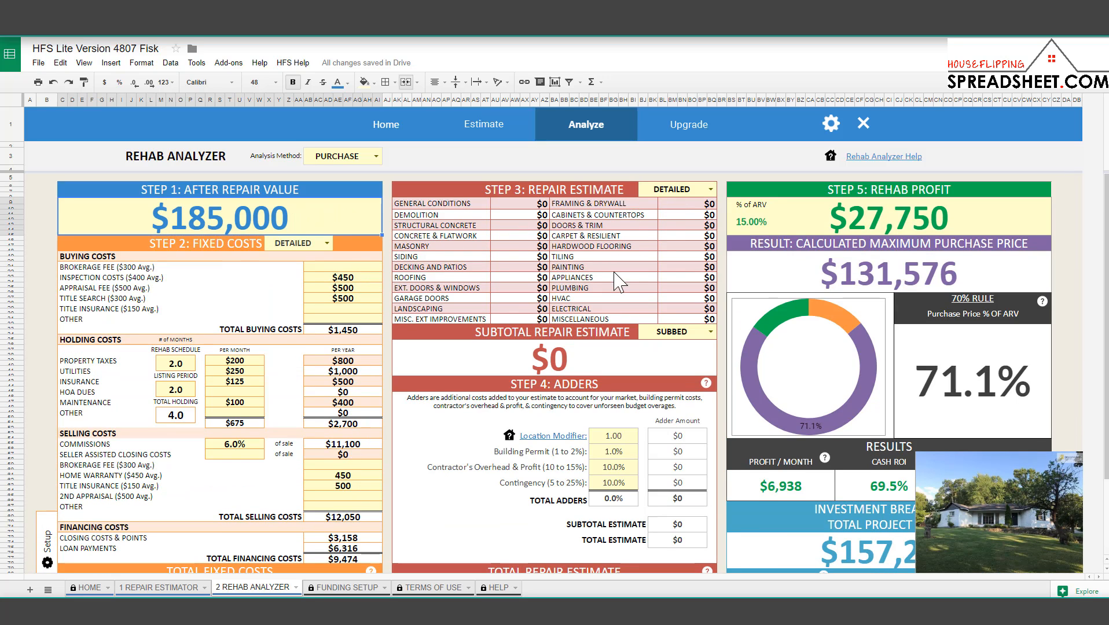
left_click(197, 587)
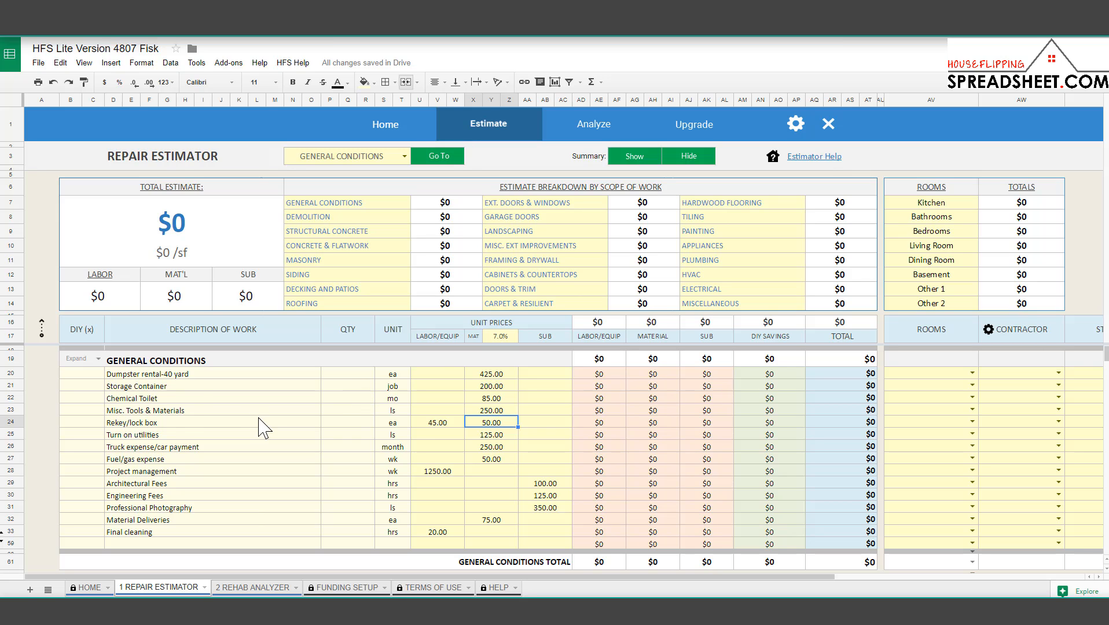
scroll(279, 436, "down", 5)
scroll(287, 446, "down", 15)
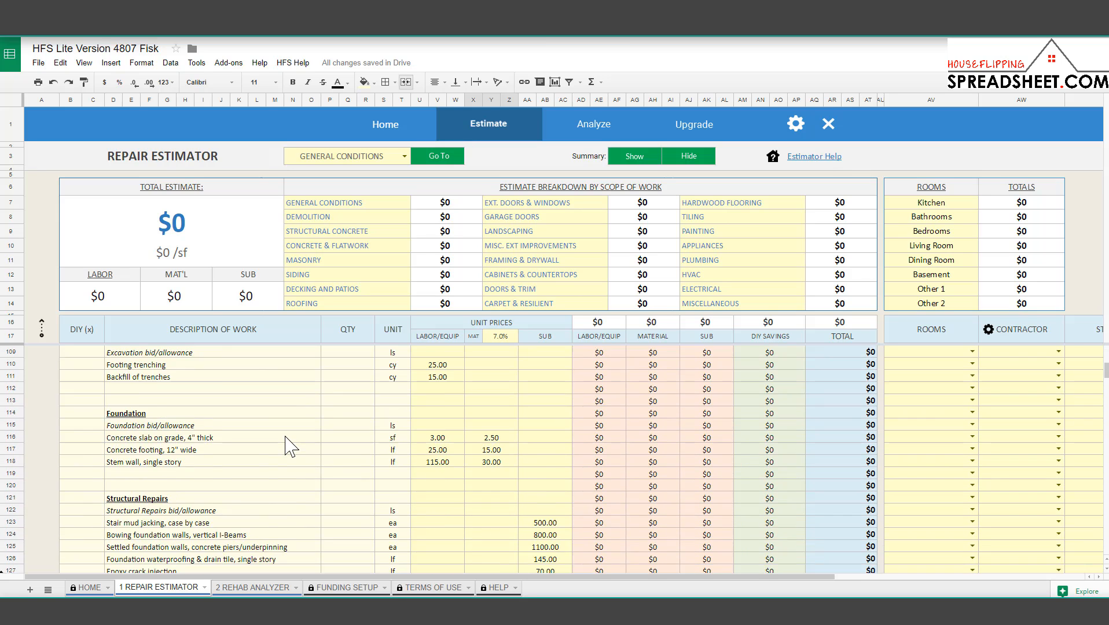
scroll(287, 446, "down", 5)
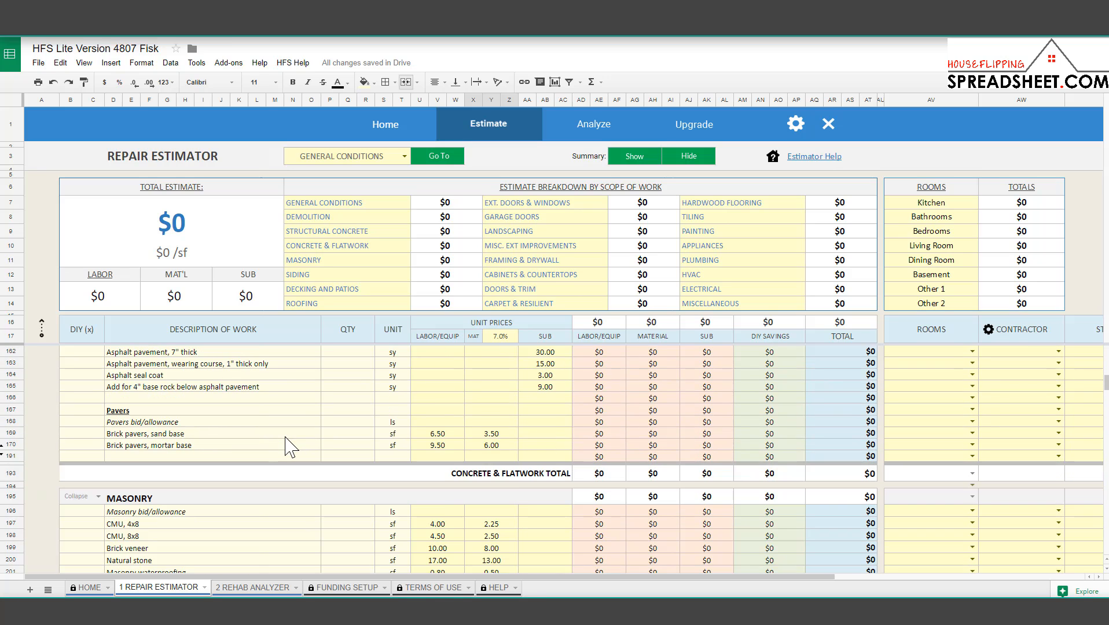
left_click(342, 467)
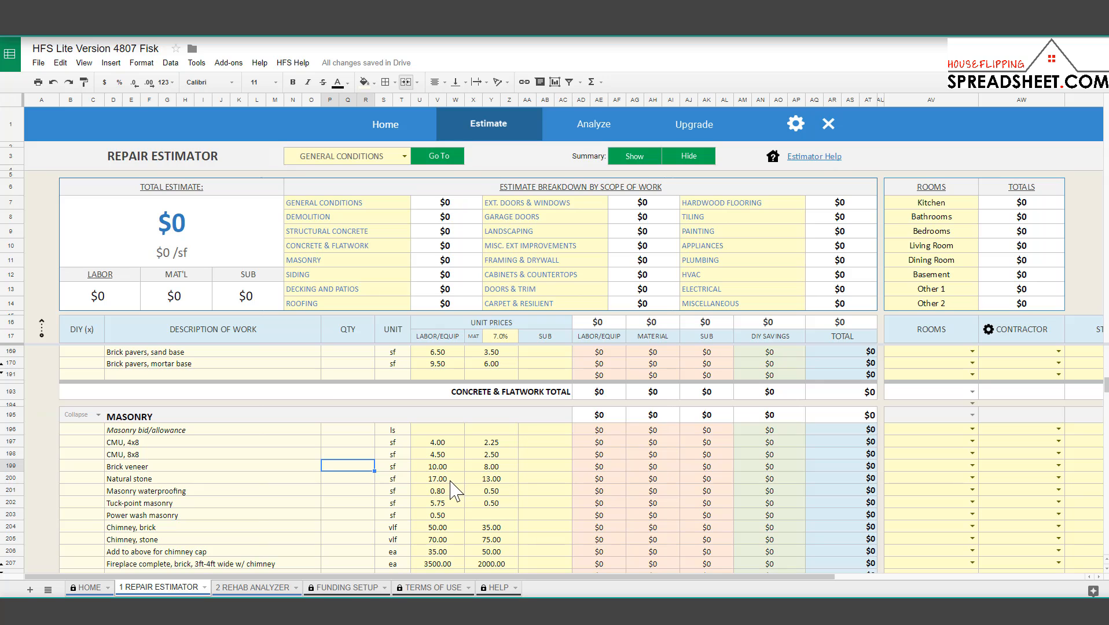
scroll(311, 488, "down", 5)
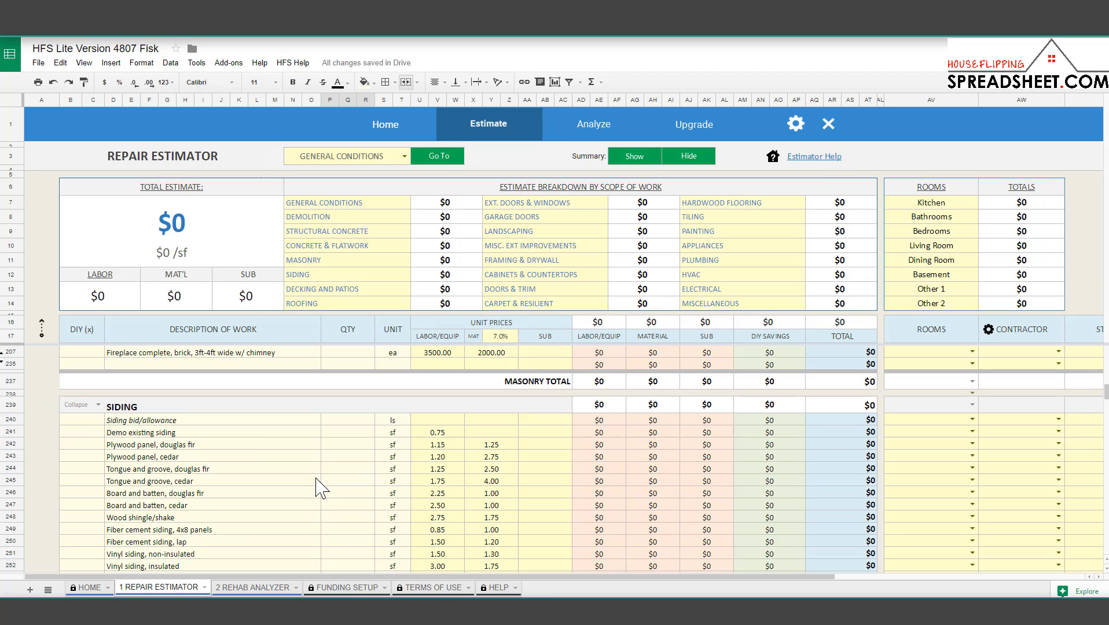
left_click(271, 588)
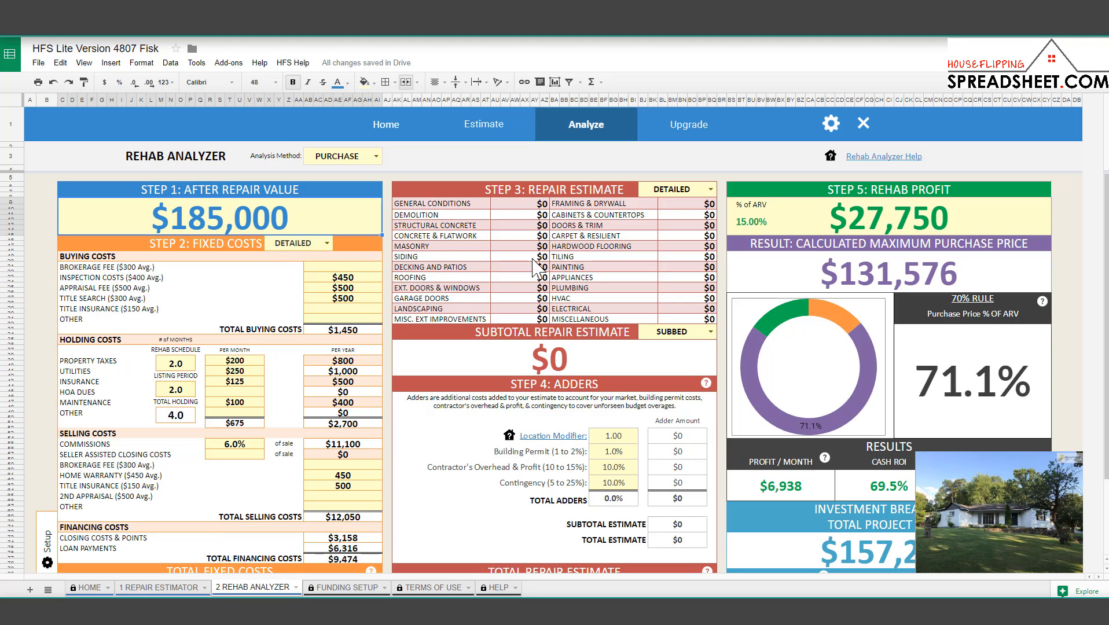
Switch the Step 3 repair estimate method to QUICK BID.
left_click(698, 190)
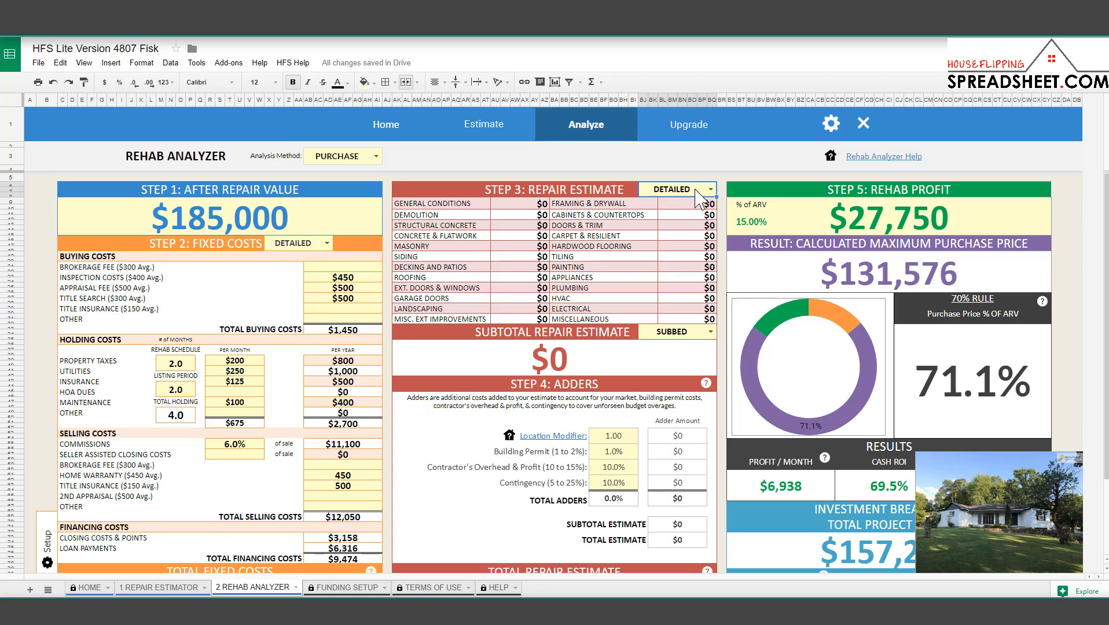
left_click(707, 190)
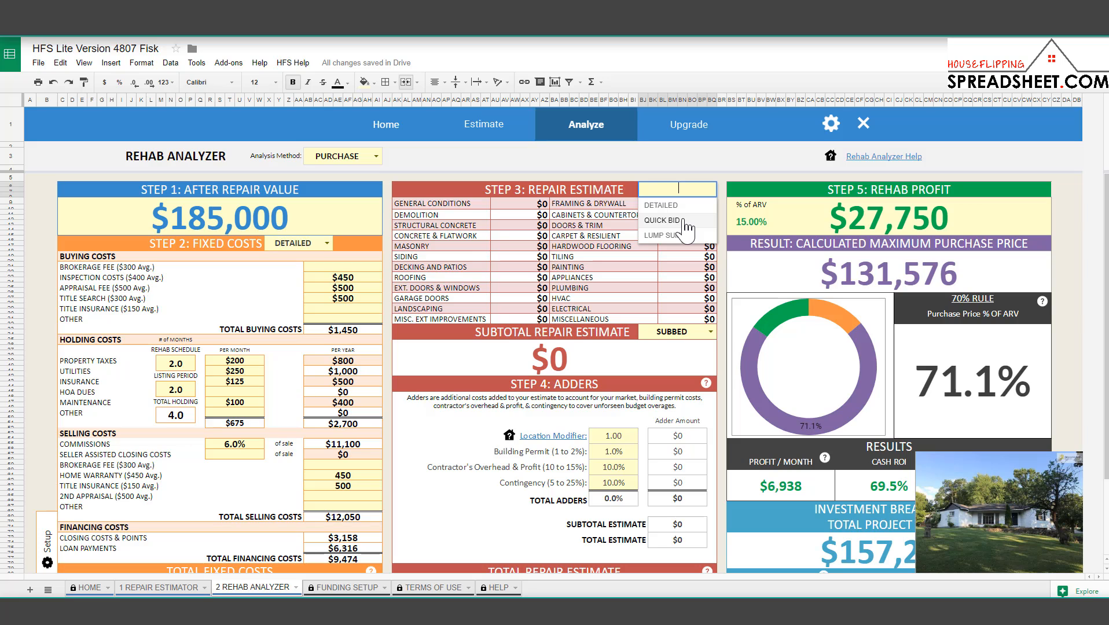
left_click(684, 221)
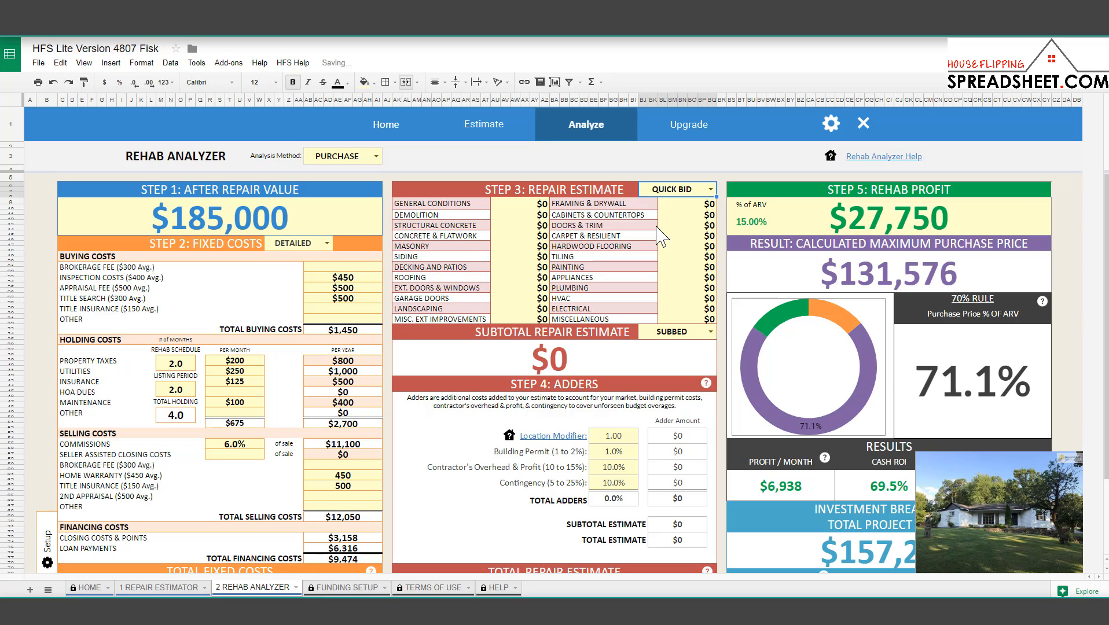
Enter $1,000 for demolition and $5,000 for roofing in the quick bid.
left_click(529, 216)
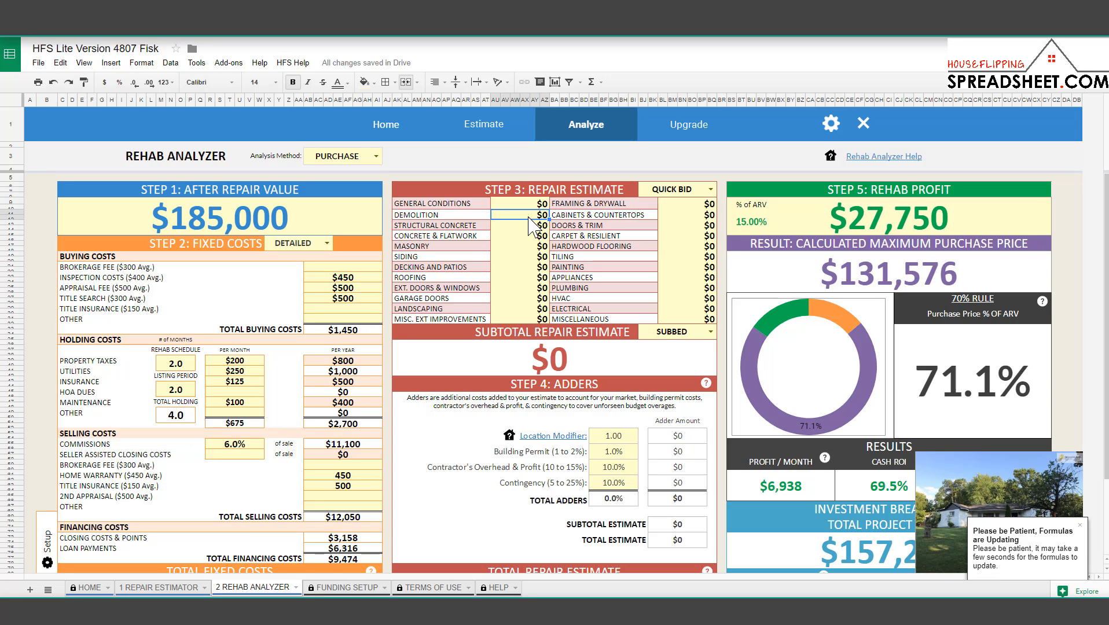
type("1000")
key("Return")
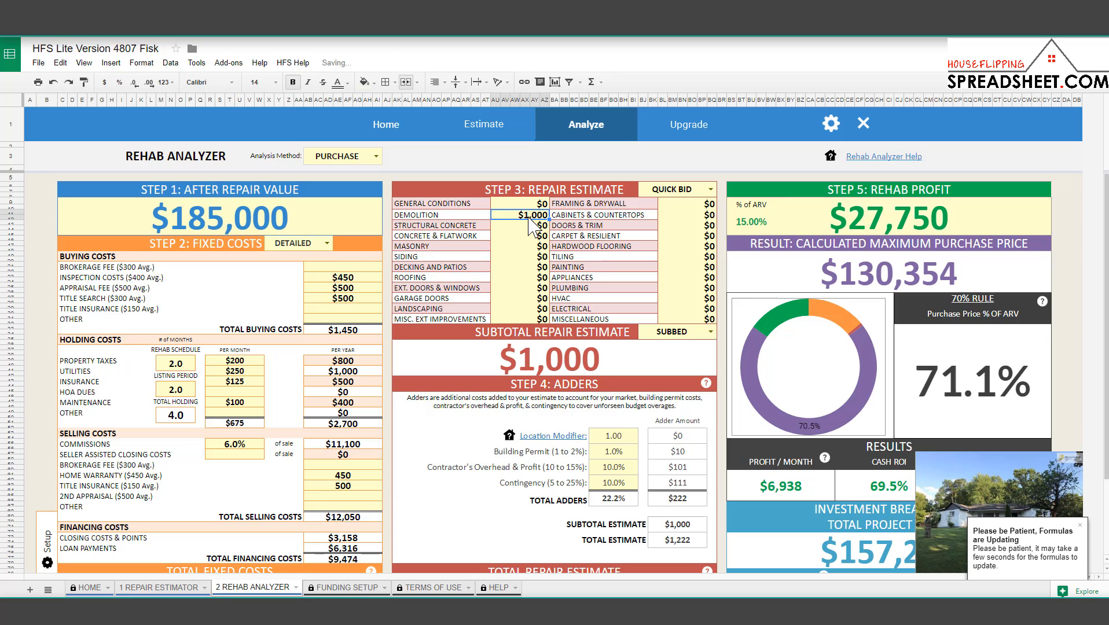
key("Down")
key("Down")
key("Down")
type("5000")
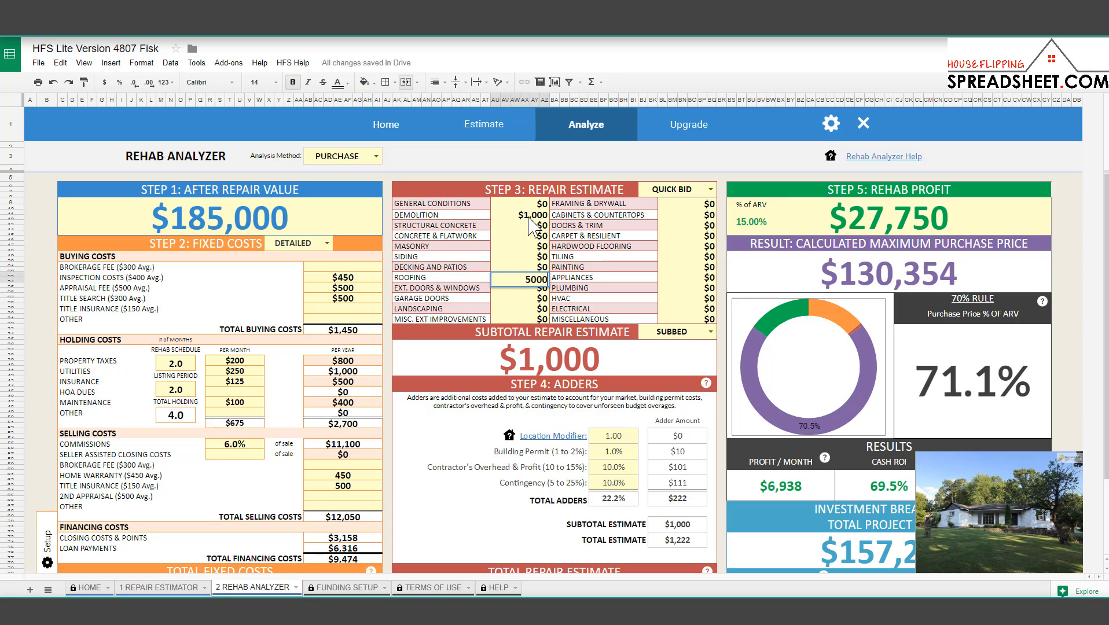
key("Return")
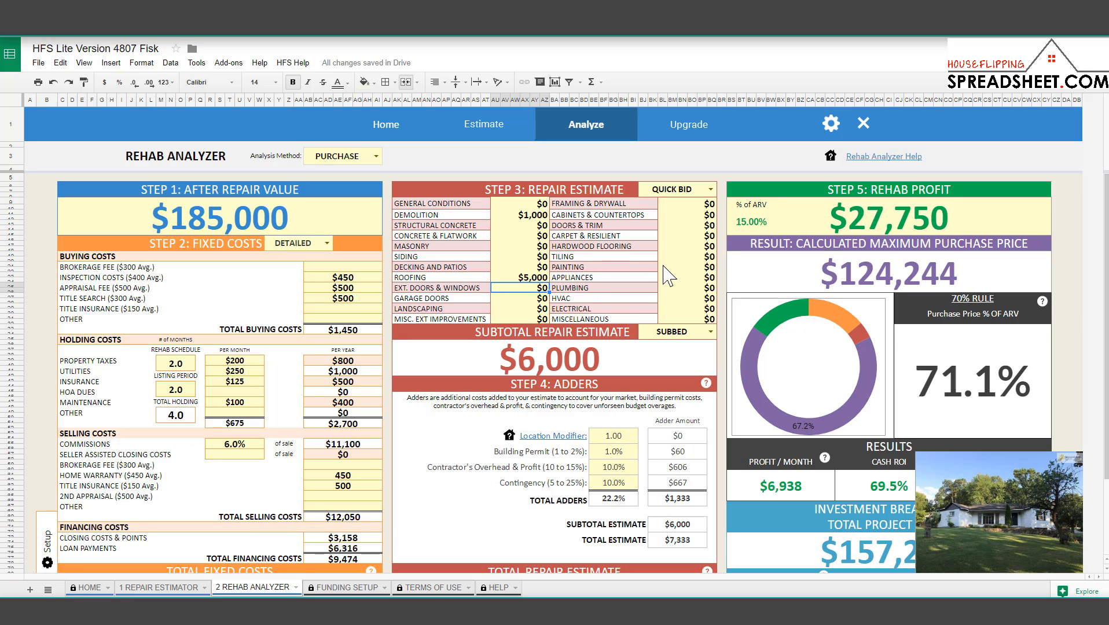
left_click(701, 189)
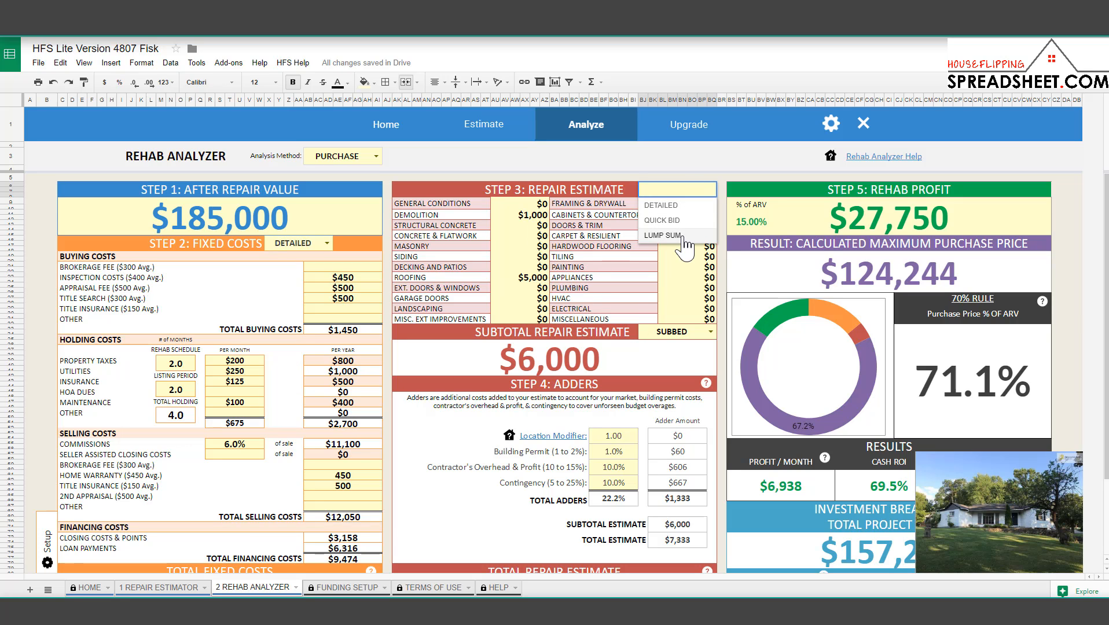
Switch the repair estimate to LUMP SUM with a =1500*35 formula giving a $52,500 subtotal.
left_click(686, 237)
left_click(578, 362)
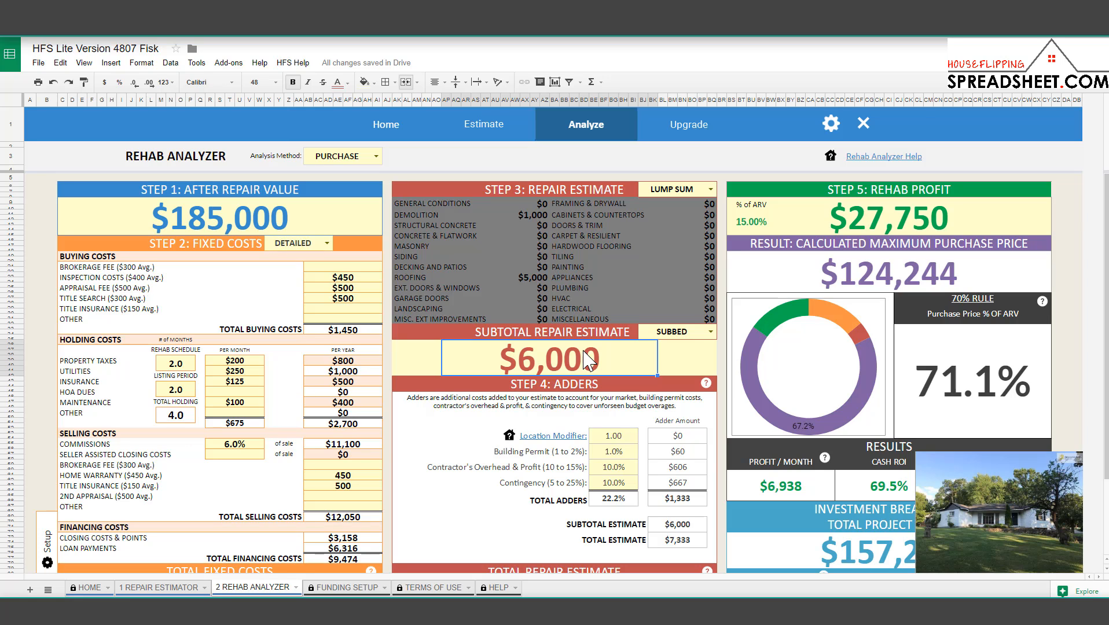
type("=15")
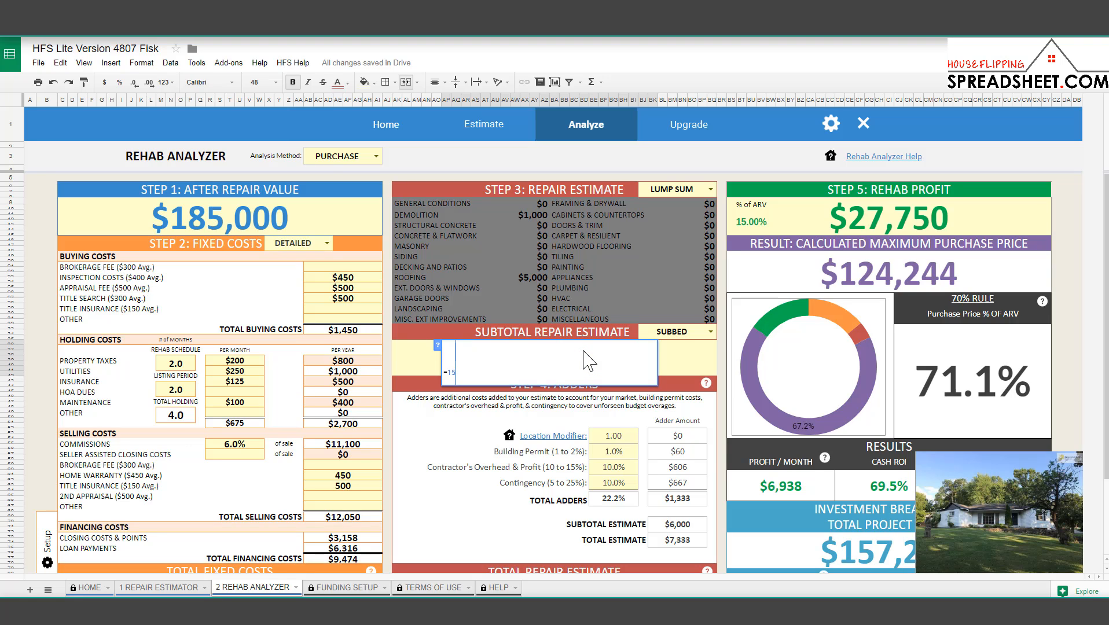
type("00*")
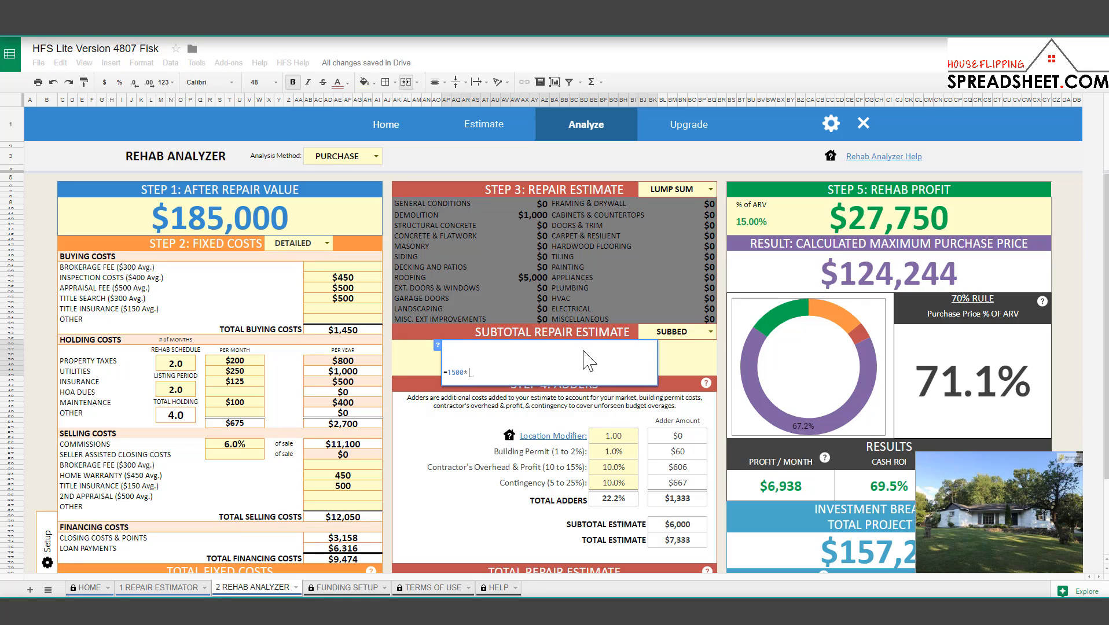
type("40")
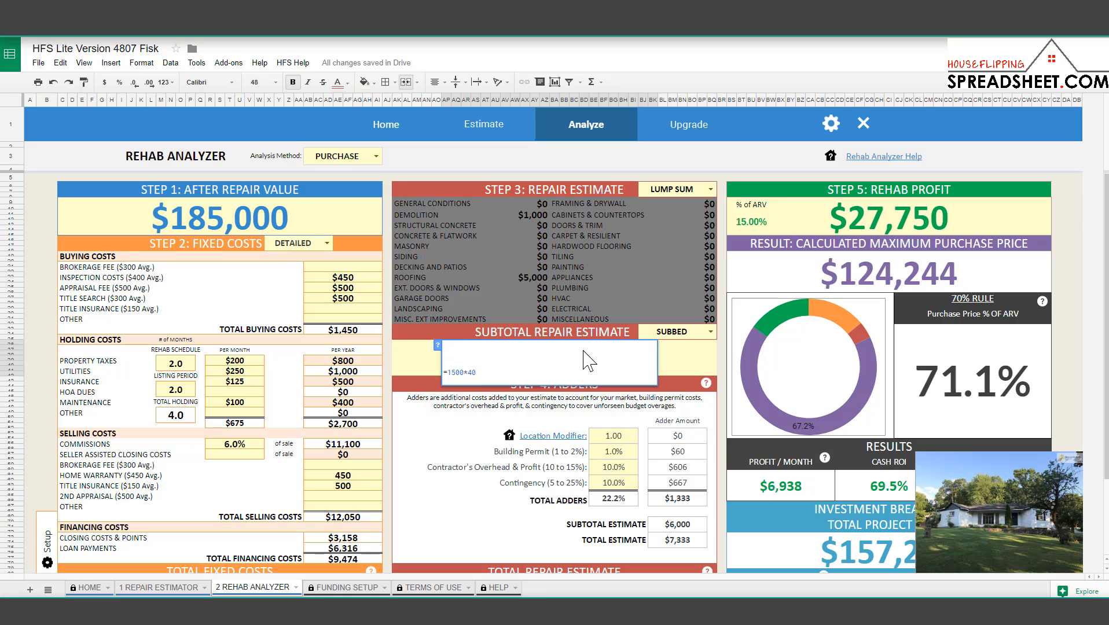
key("BackSpace")
key("BackSpace")
type("34")
key("Return")
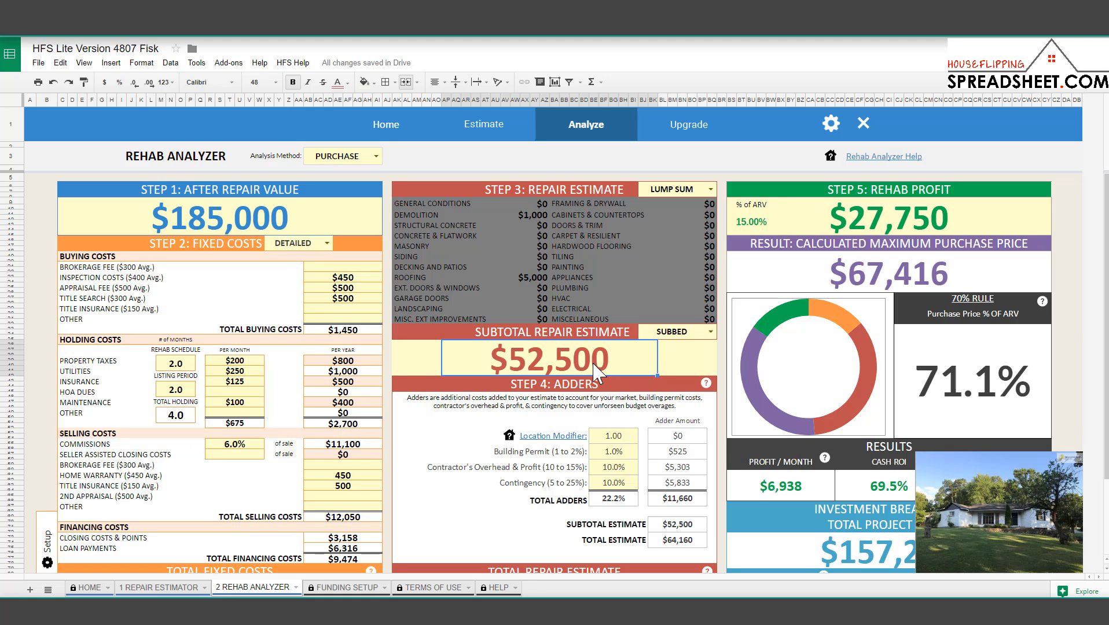
left_click(528, 215)
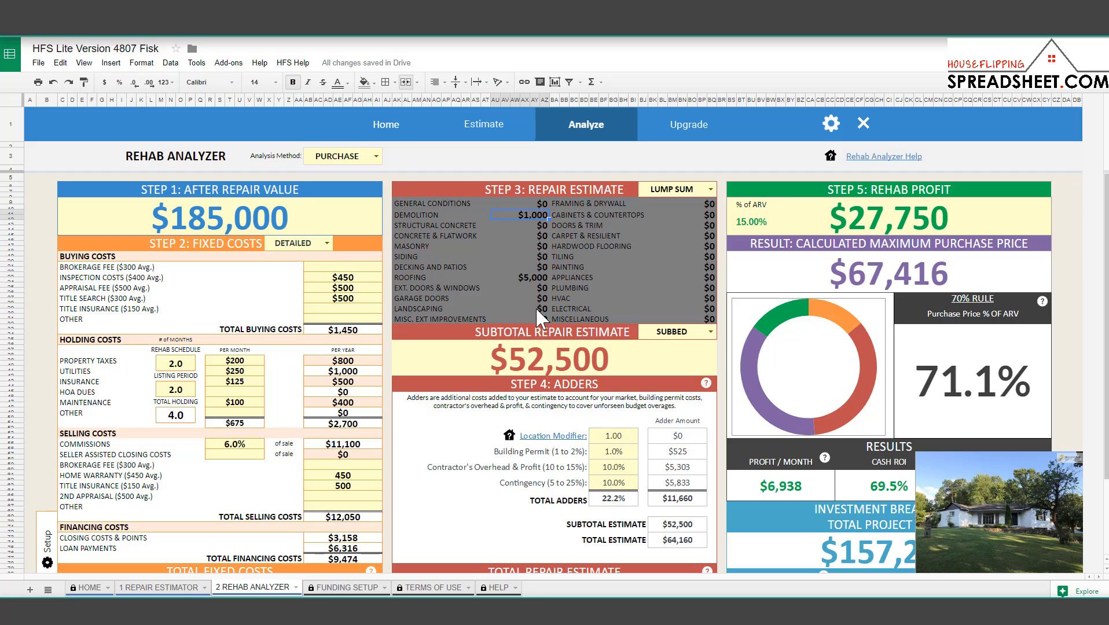
left_click(533, 278)
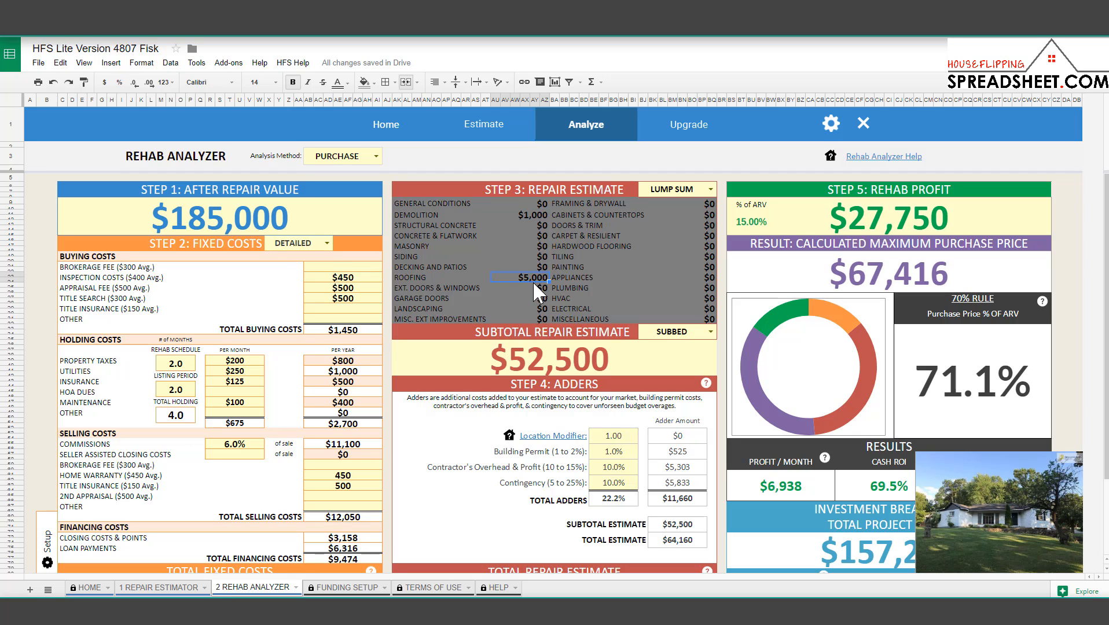
left_click(553, 364)
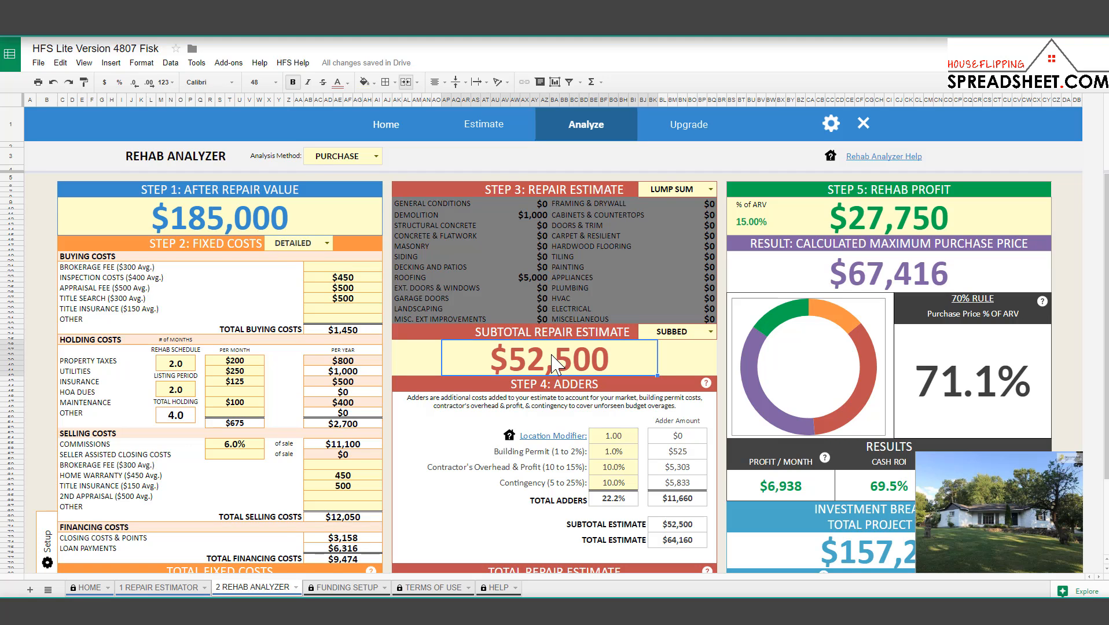
left_click(554, 357)
Show the Location Modifiers city multiplier guide, then switch to the 1 REPAIR ESTIMATOR sheet.
left_click(609, 440)
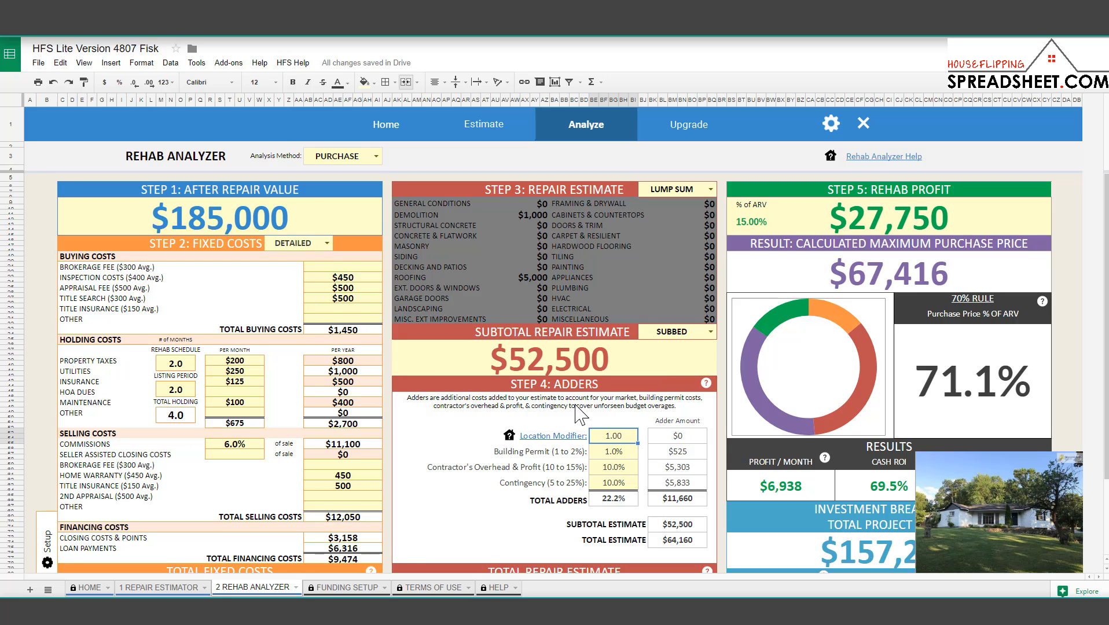
scroll(582, 416, "down", 2)
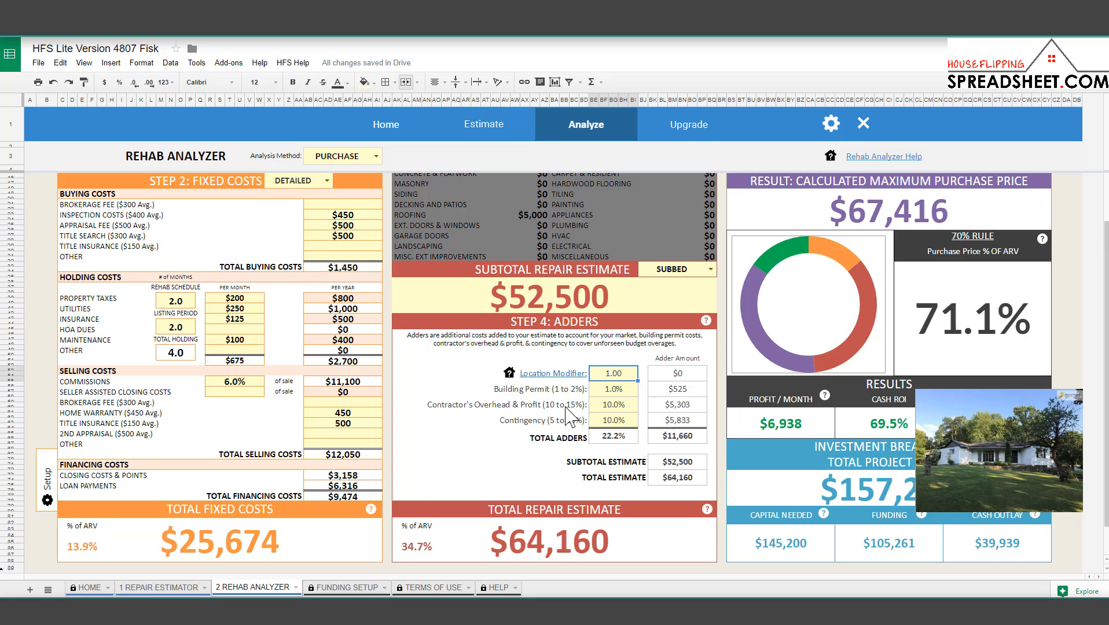
left_click(564, 374)
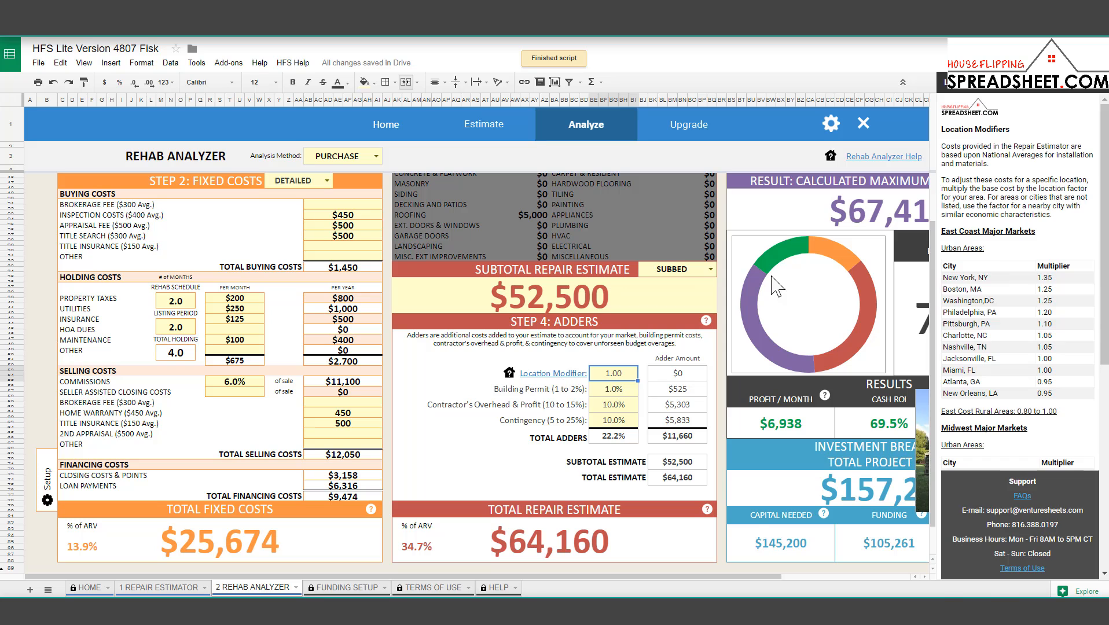
scroll(1012, 289, "down", 3)
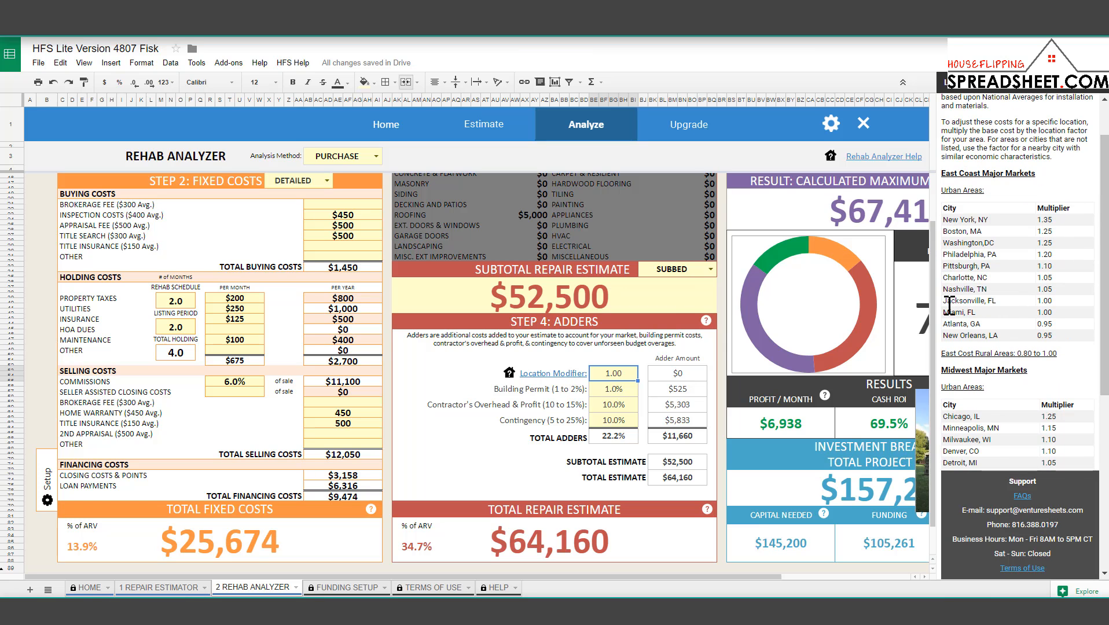
left_click(178, 589)
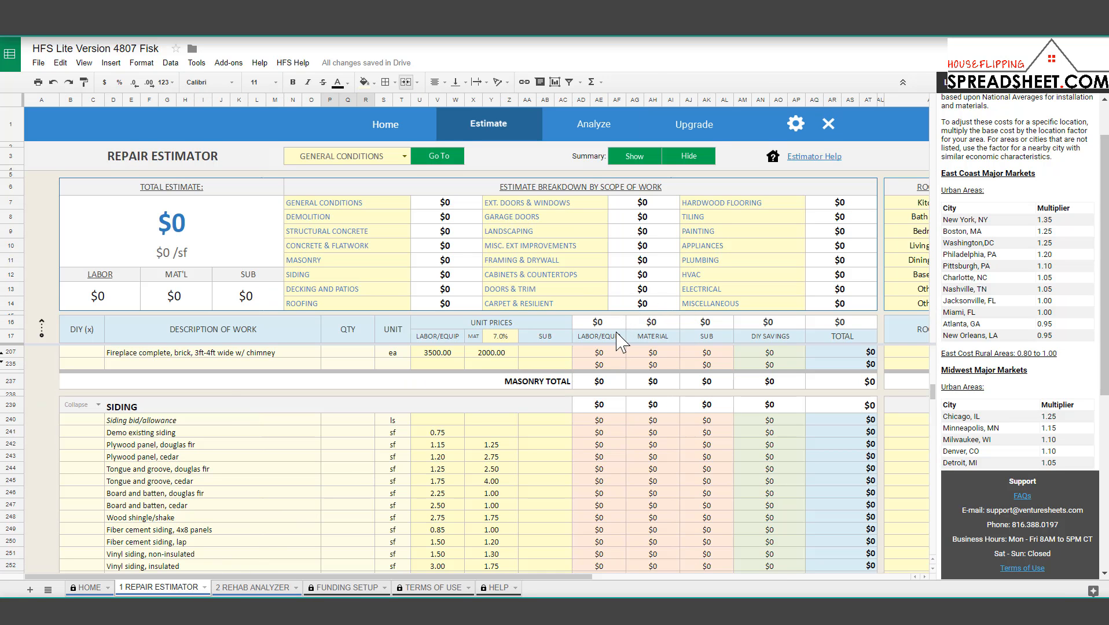
left_click(181, 456)
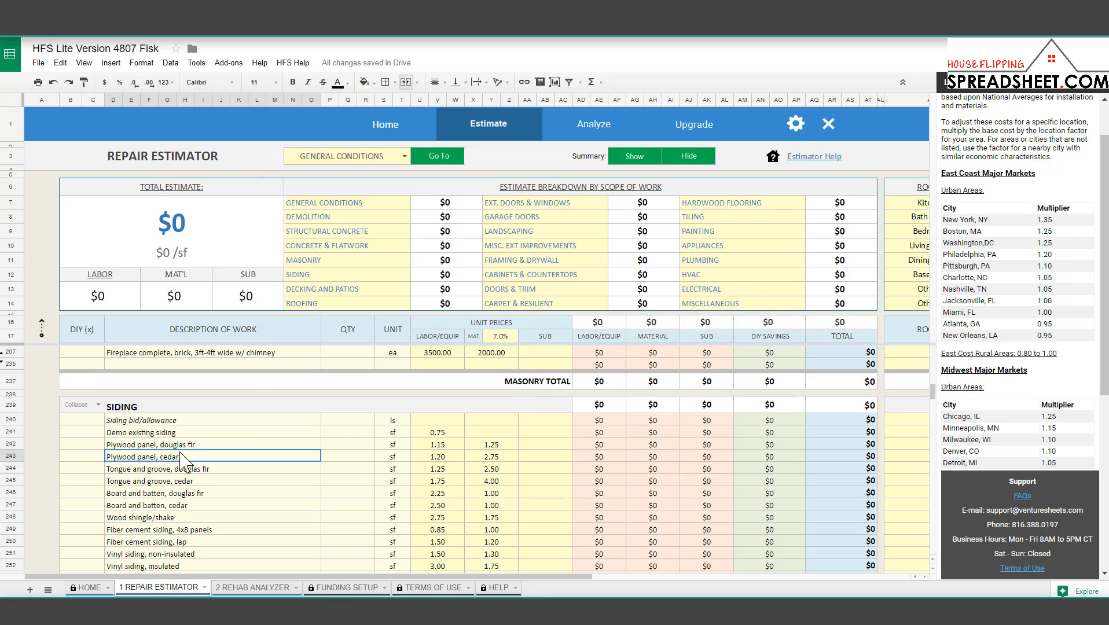
left_click(485, 459)
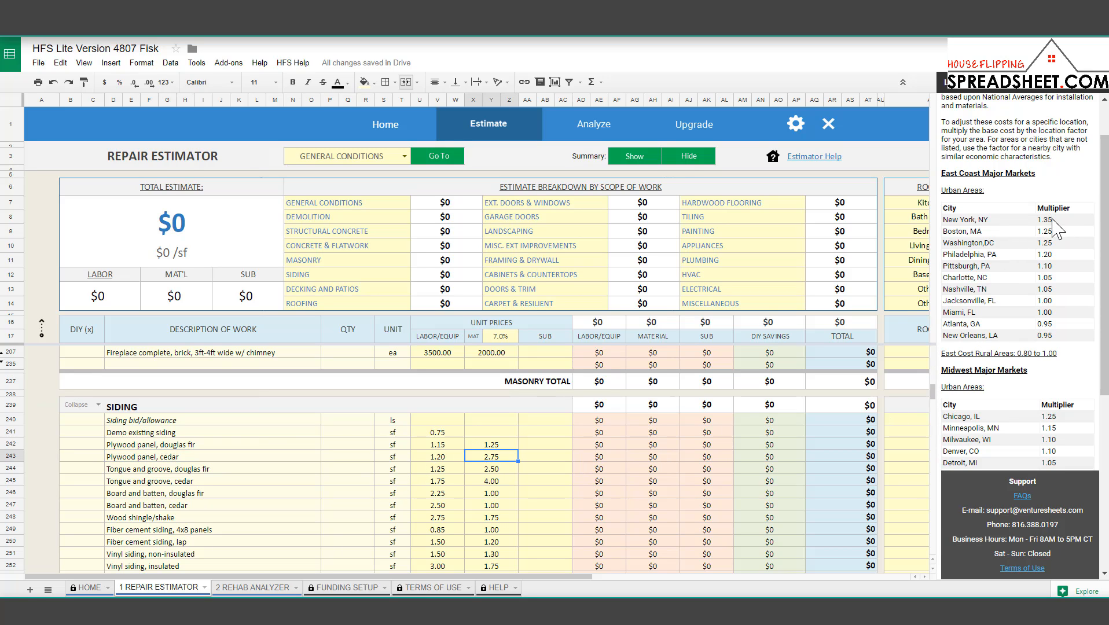
left_click_drag(1055, 230, 1037, 224)
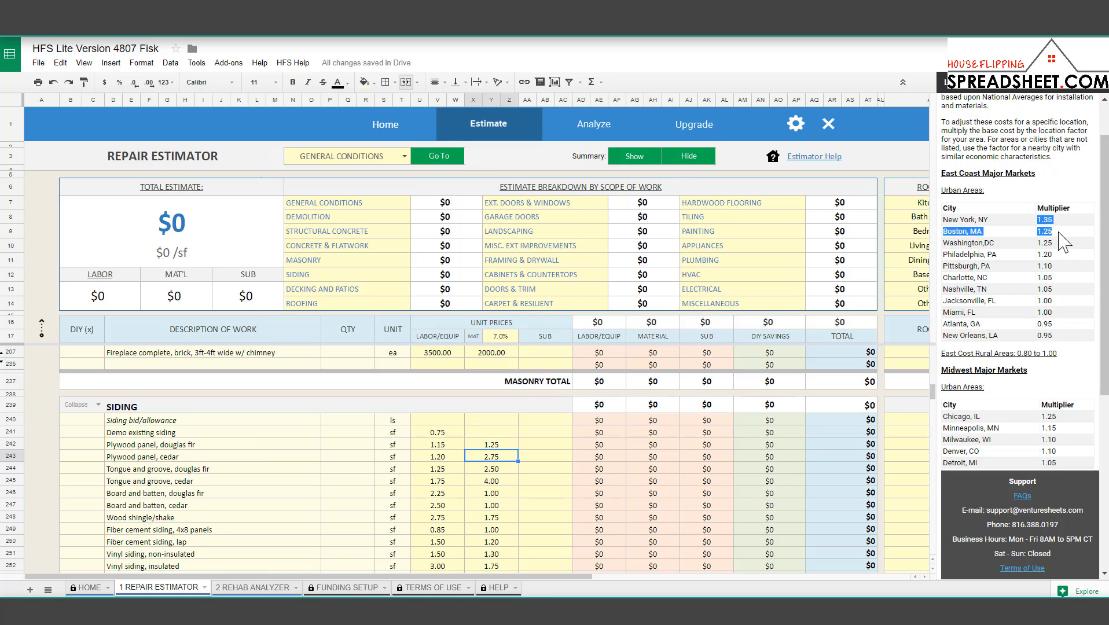
left_click(1055, 226)
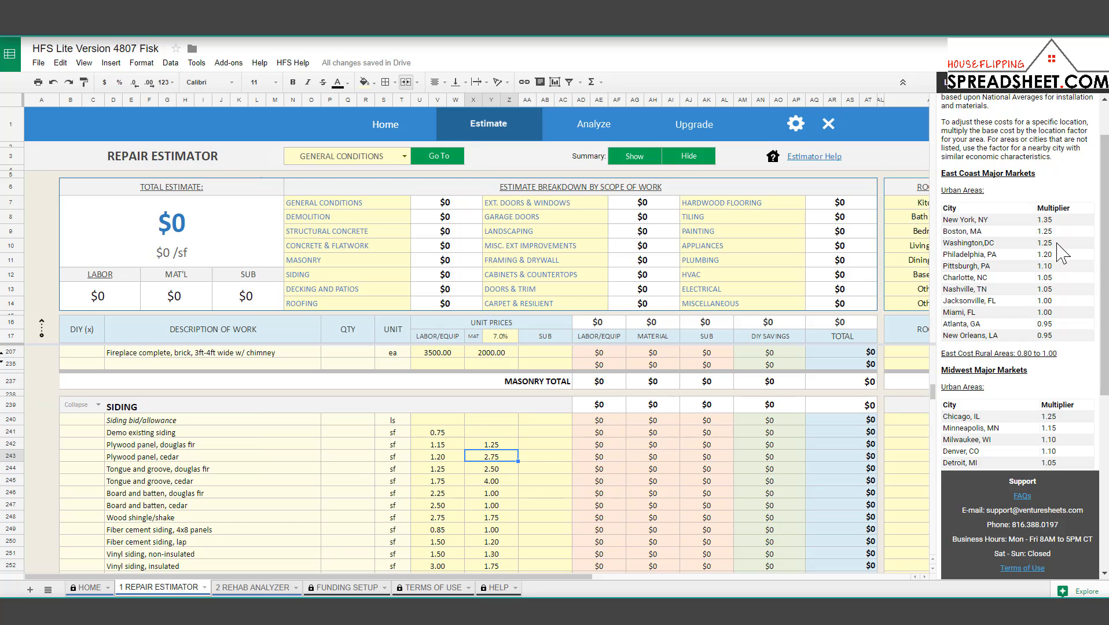
scroll(1068, 266, "down", 5)
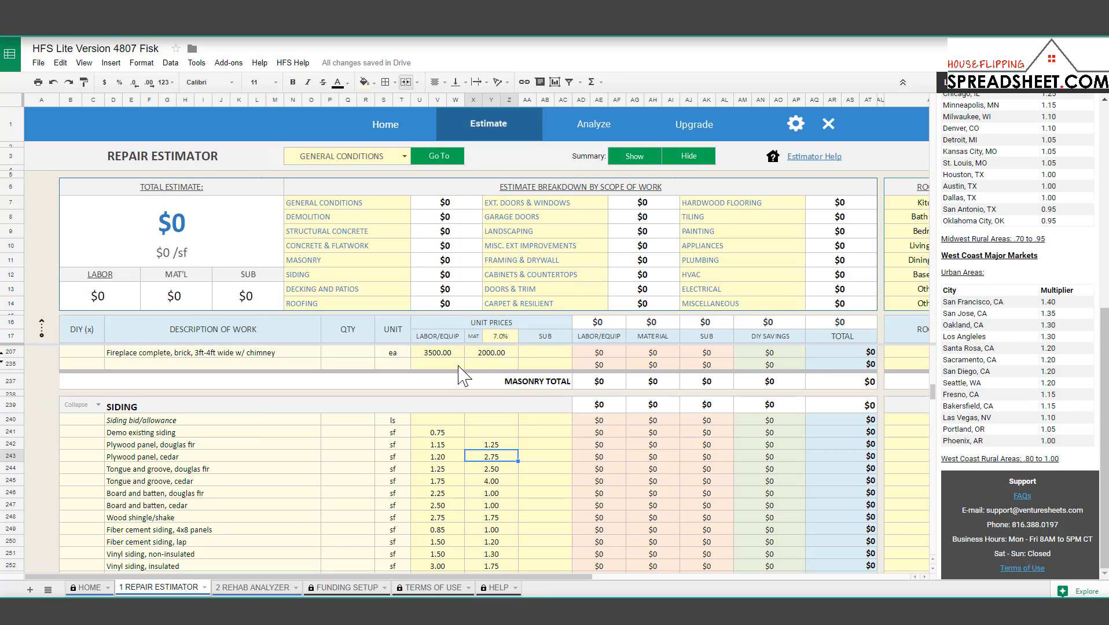
Try a 1.45 location modifier on the Rehab Analyzer and review the $23,625 location adder on $52,500 repairs.
left_click(263, 593)
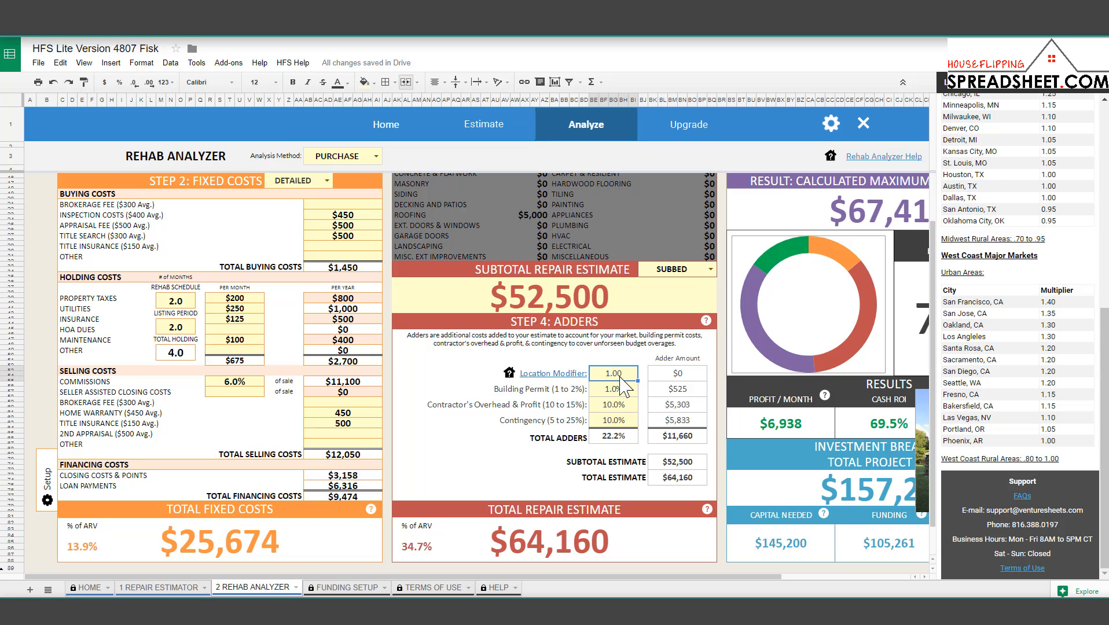
type("1.45")
key("Return")
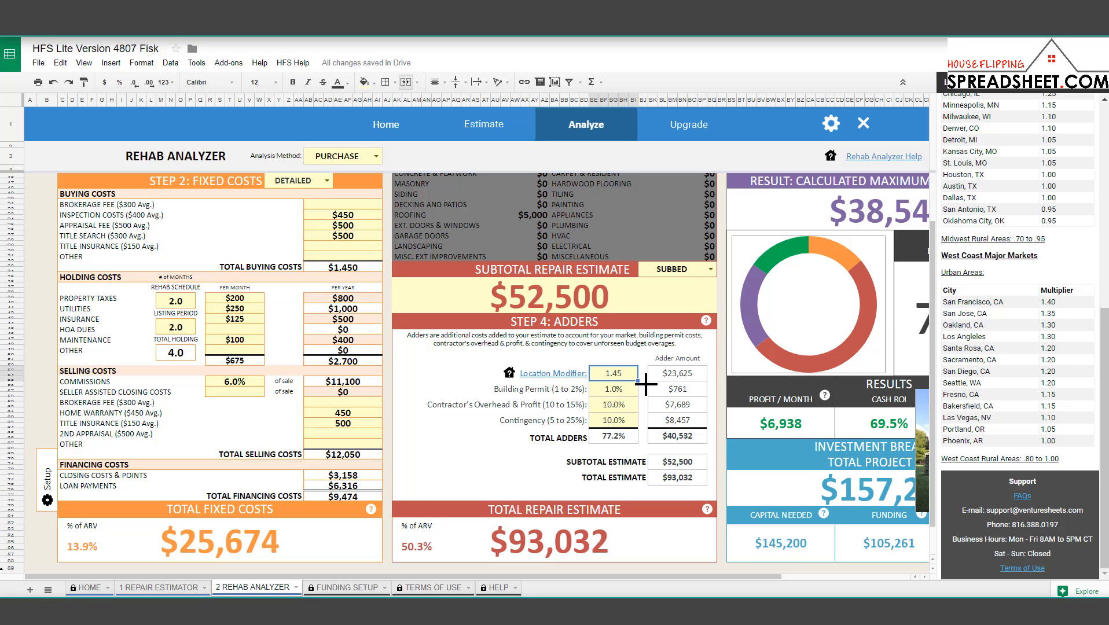
left_click(677, 376)
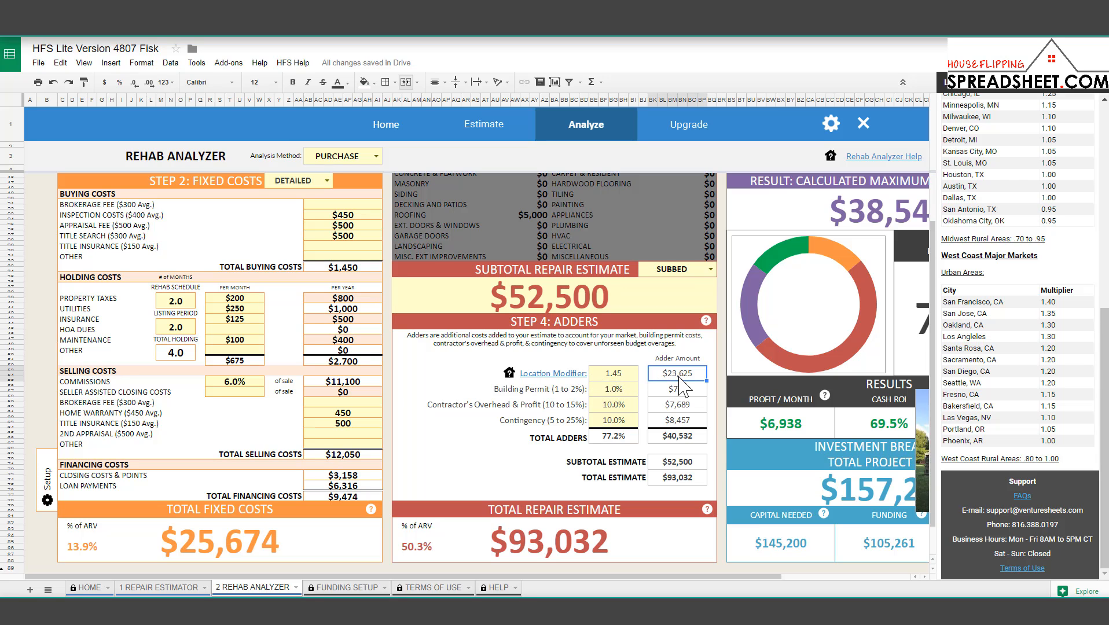
left_click(606, 309)
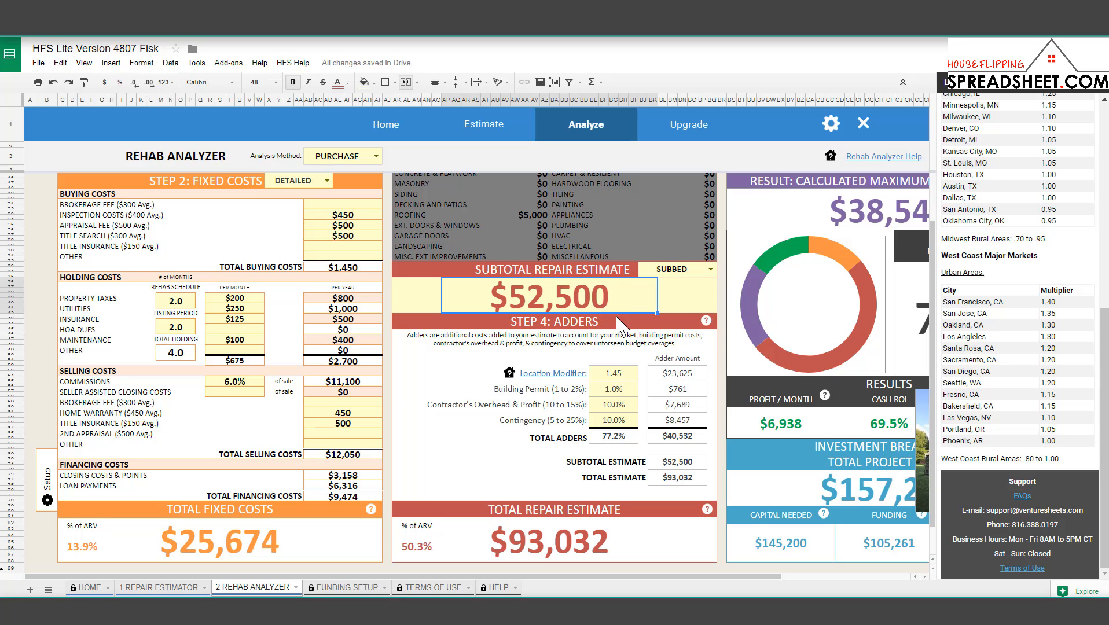
left_click(630, 372)
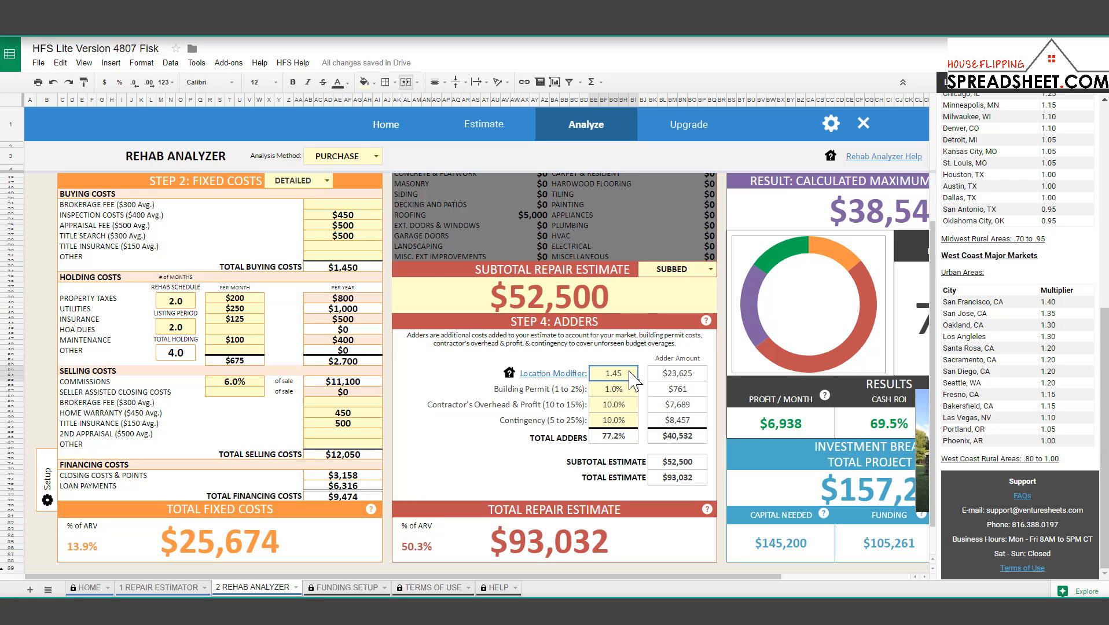
left_click(665, 377)
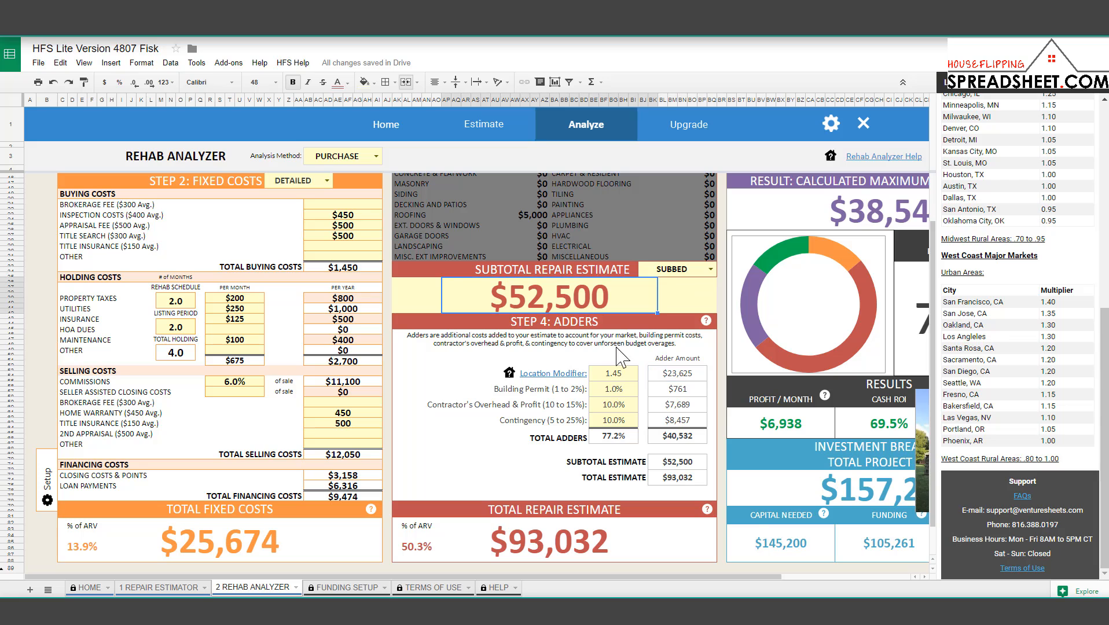
Consult and close the city multiplier reference, then reset the location modifier to 1.00.
left_click(613, 379)
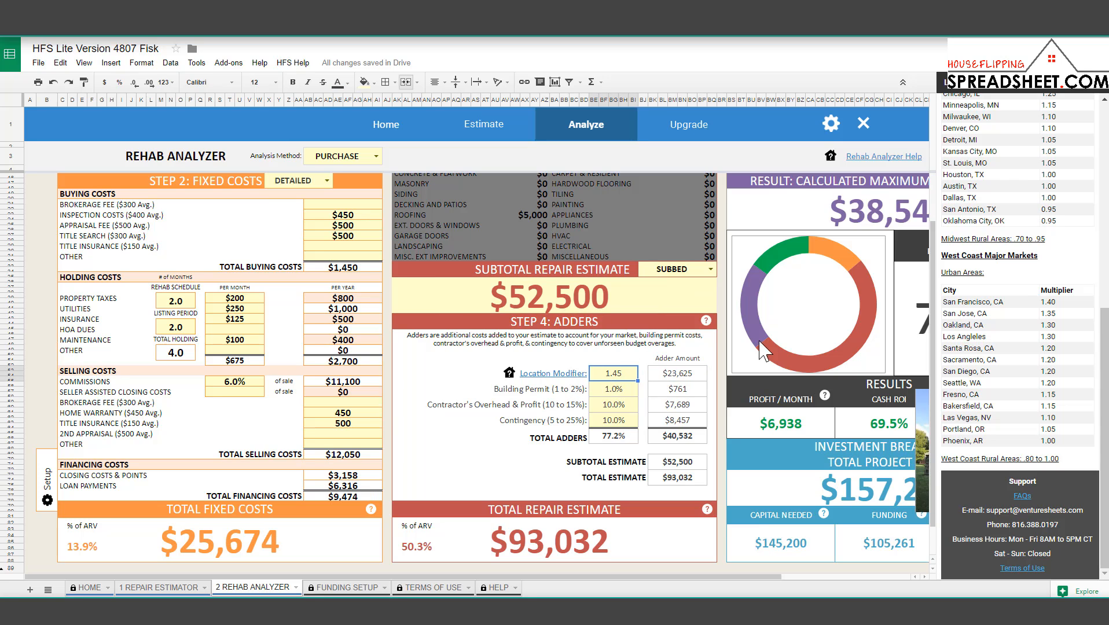
left_click(582, 374)
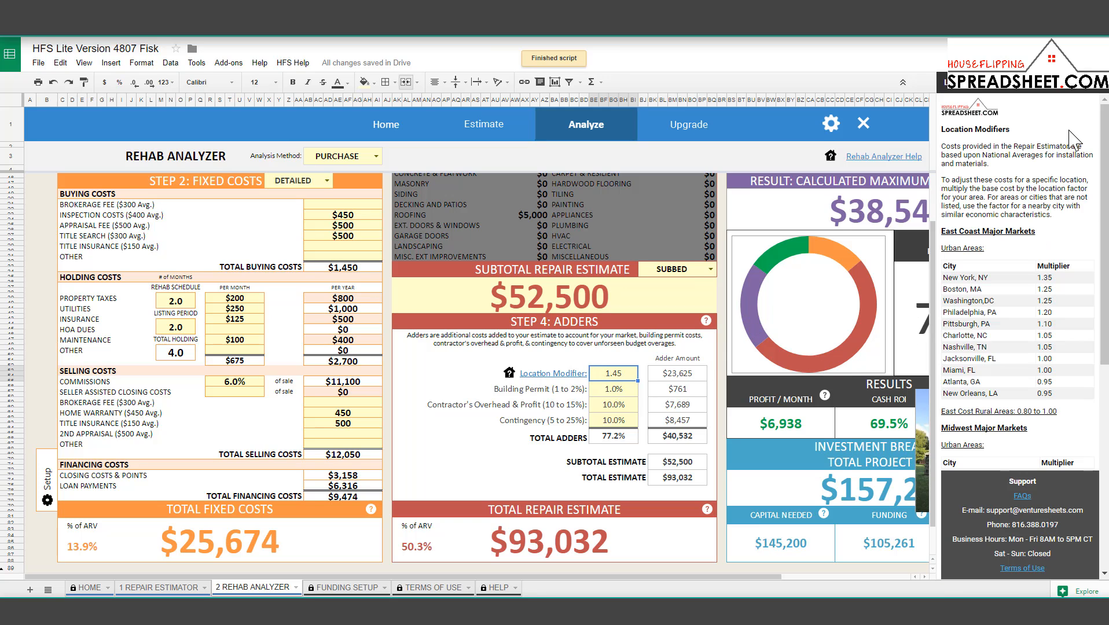
left_click_drag(1106, 137, 1107, 353)
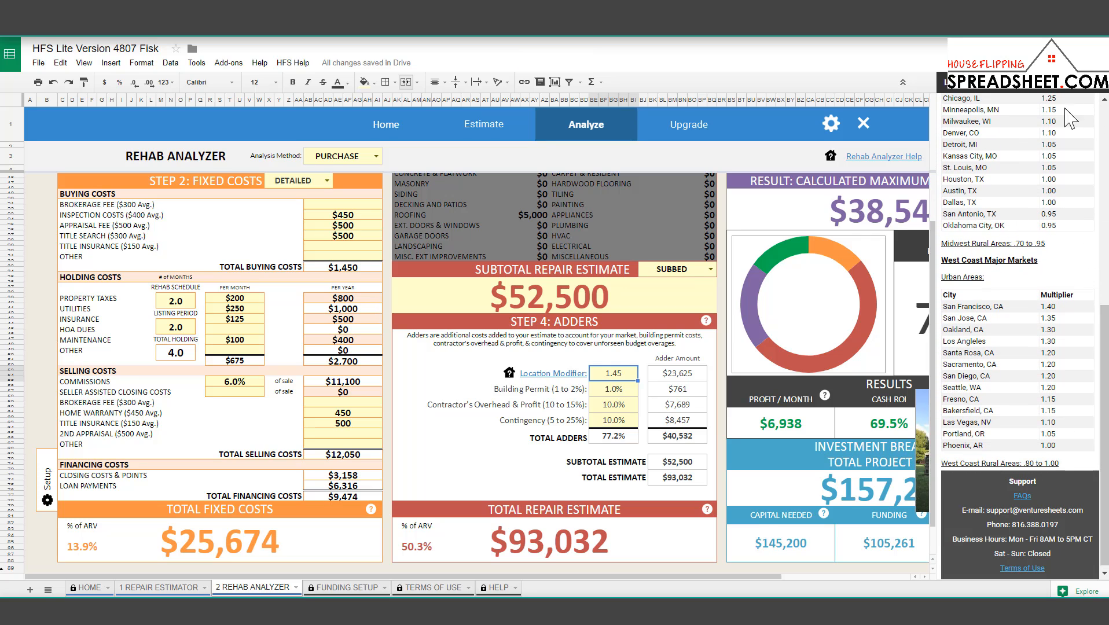
left_click(1097, 85)
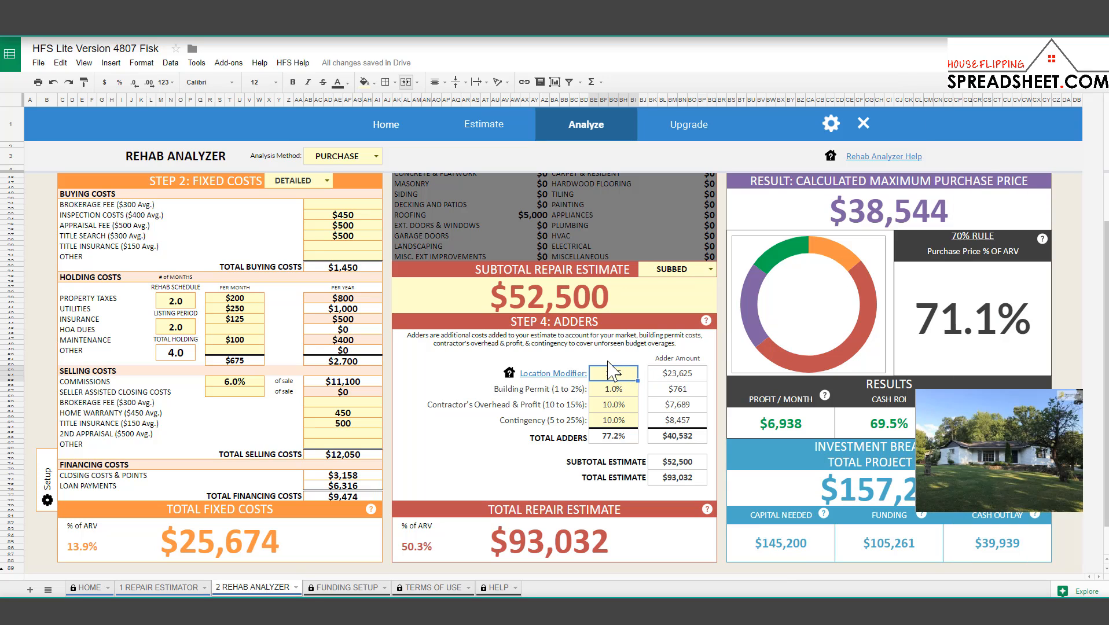
type("1.00")
key("Return")
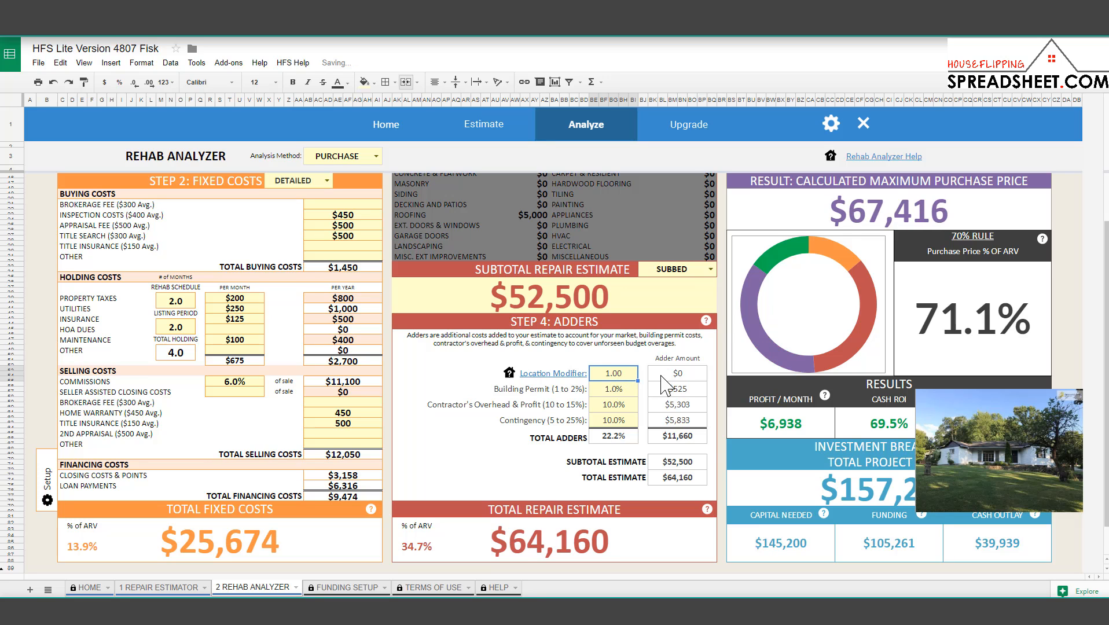
Return from the Repair Estimator to the Rehab Analyzer and select the 1.0% Building Permit adder.
left_click(184, 588)
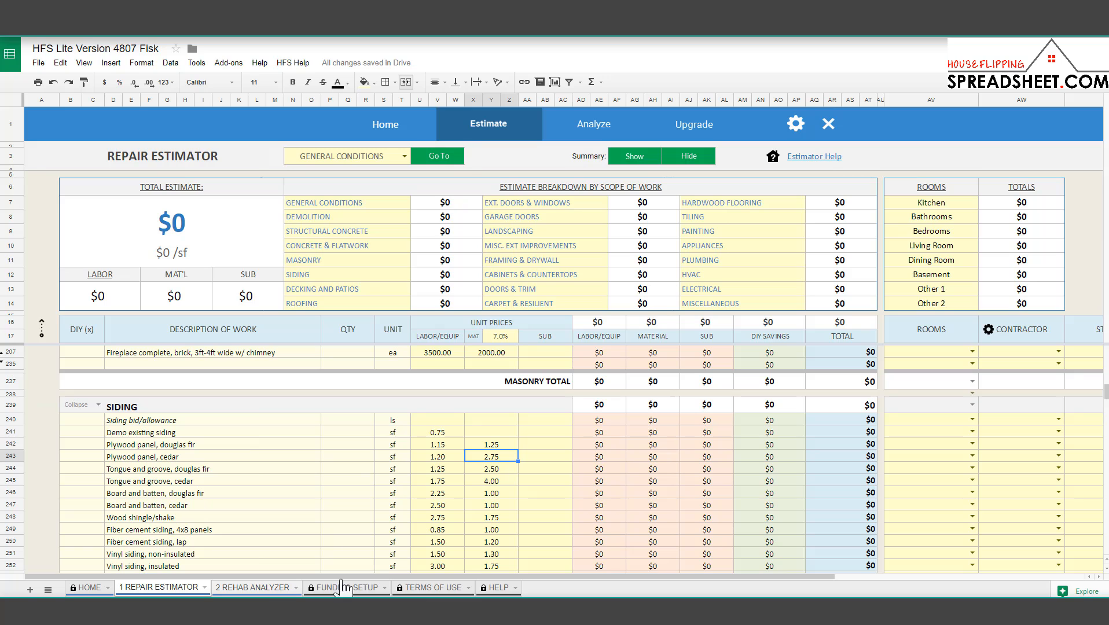
left_click(283, 588)
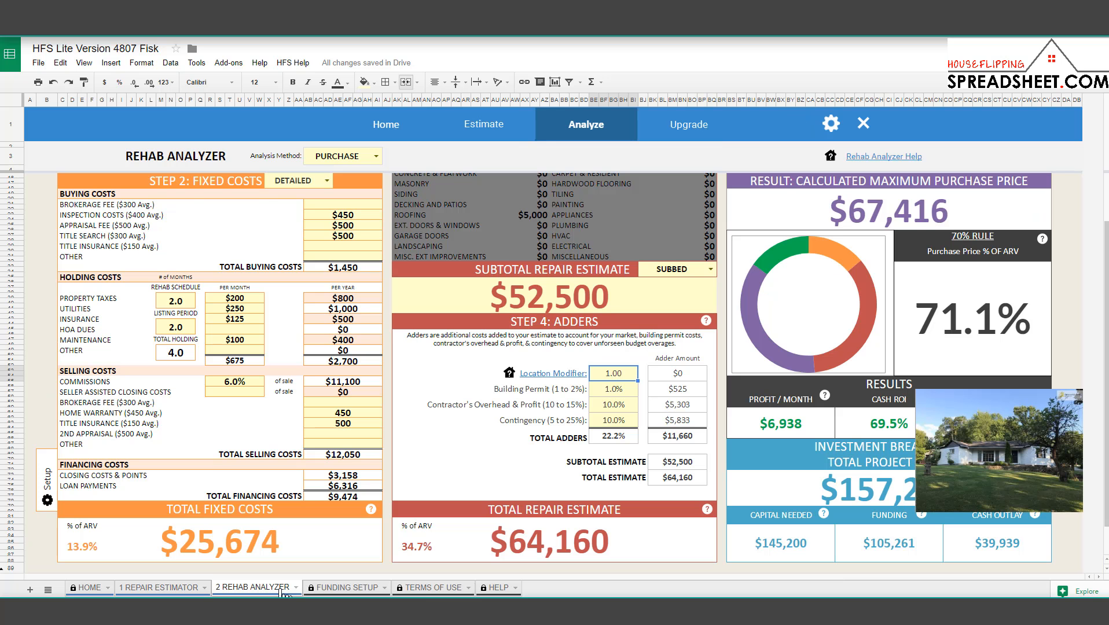
left_click(612, 391)
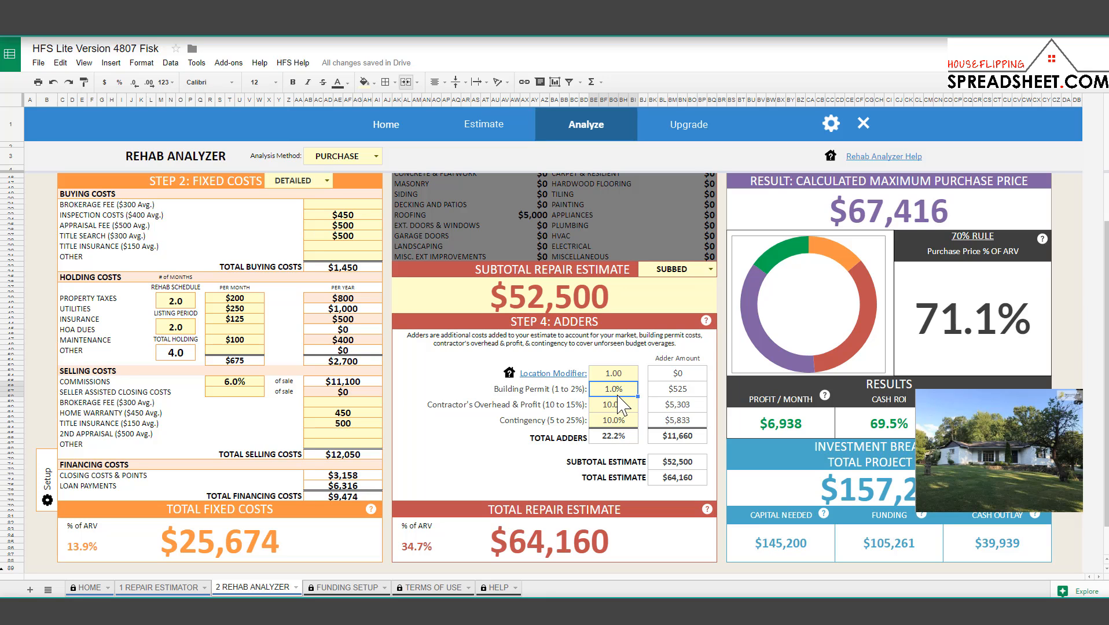
left_click(619, 404)
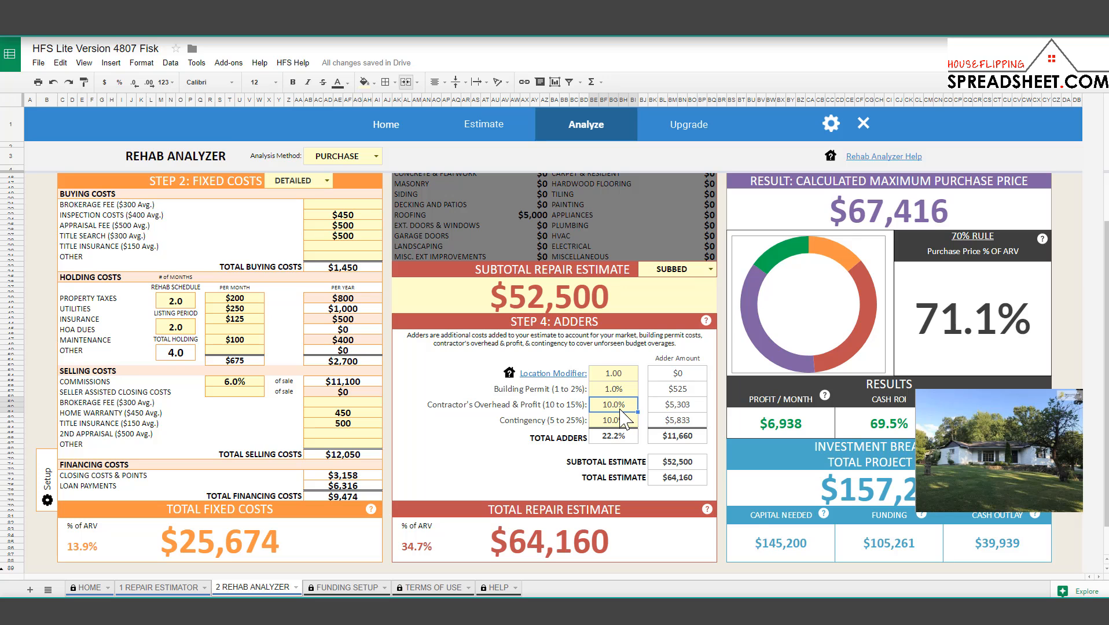
left_click(191, 588)
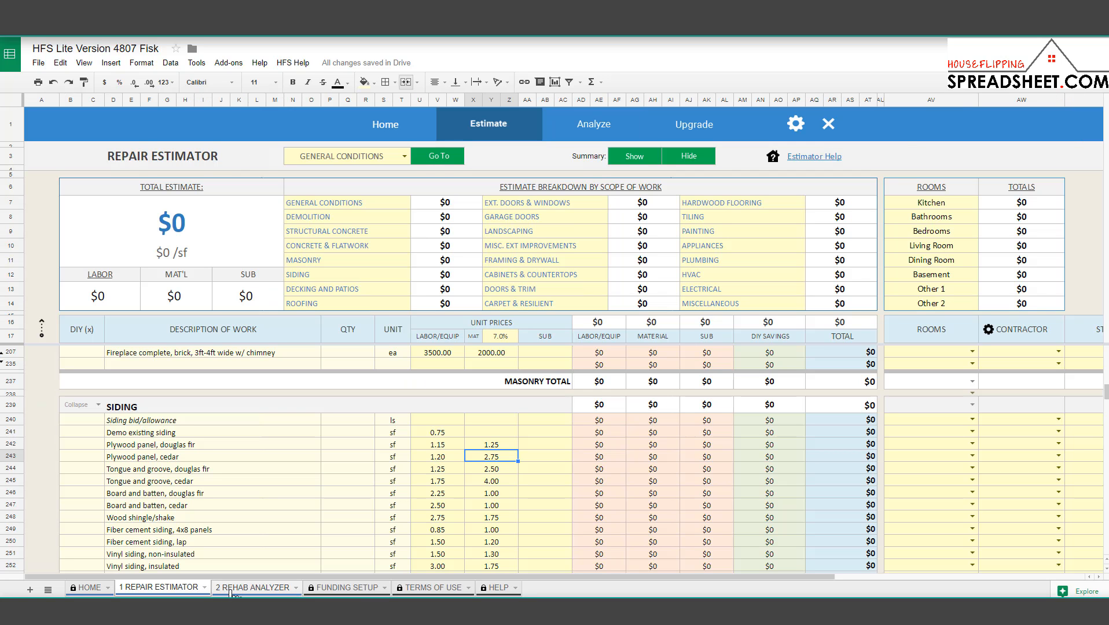
left_click(258, 457)
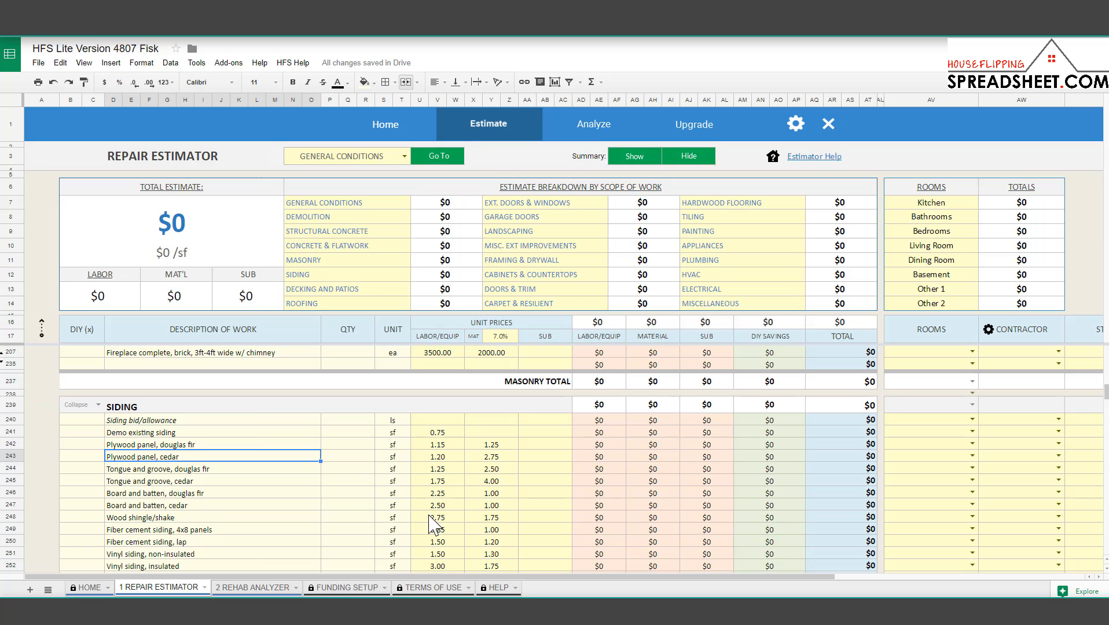
left_click(281, 588)
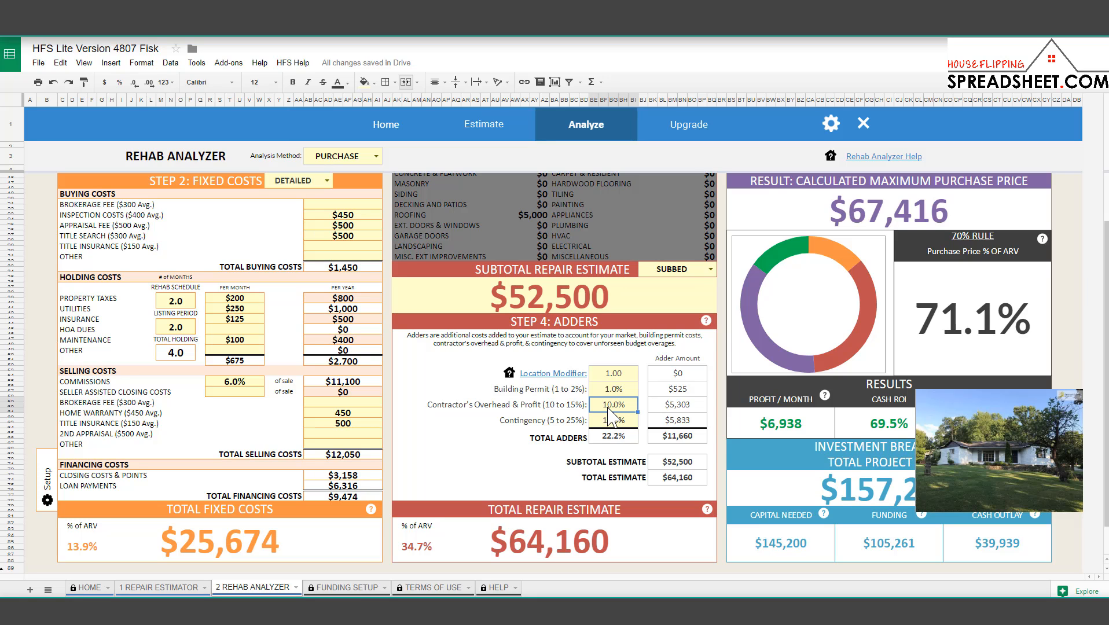
left_click(565, 305)
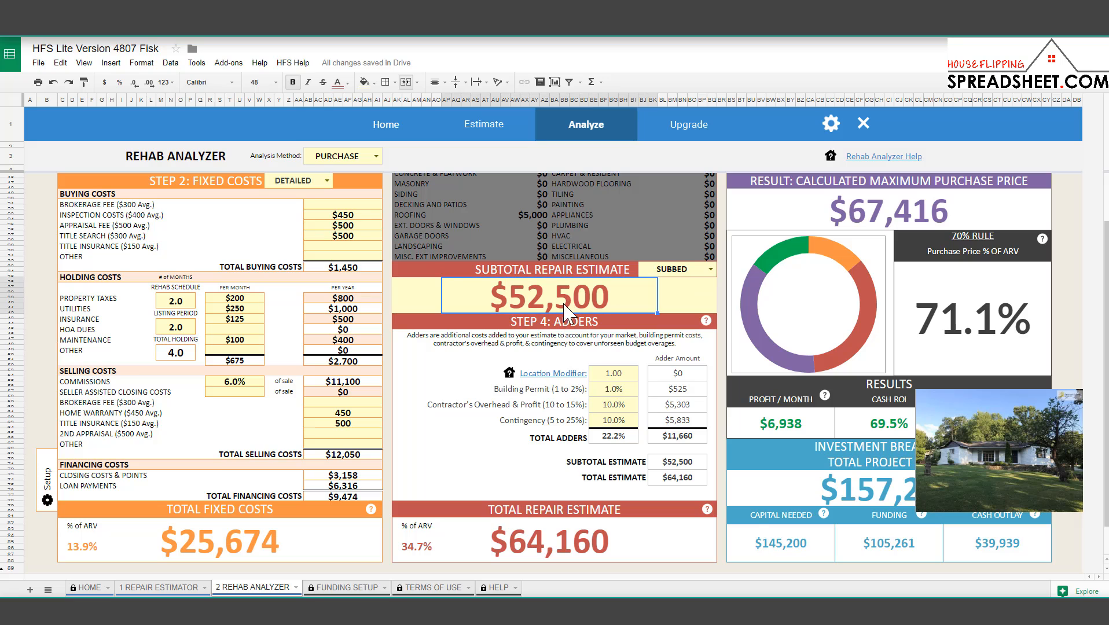
left_click(620, 408)
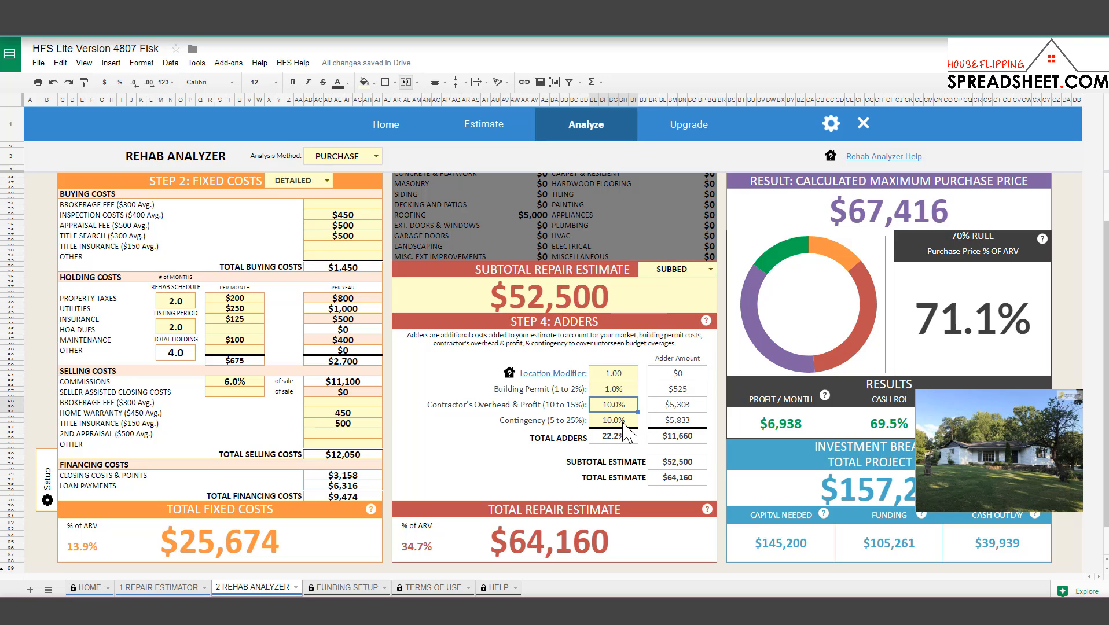
left_click(622, 421)
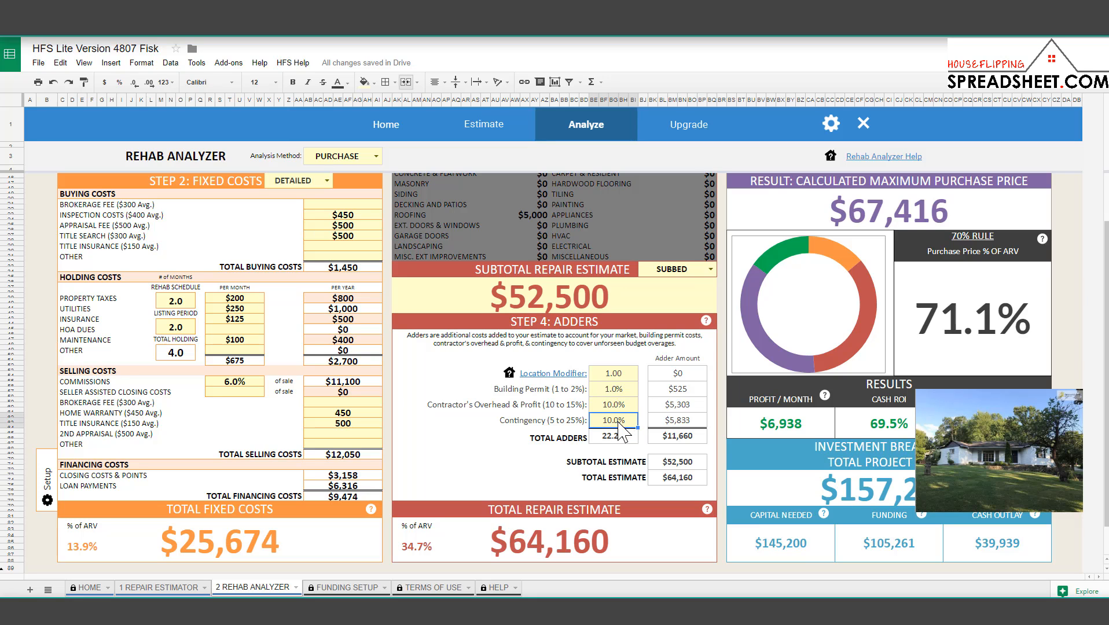
left_click(577, 423, "shift")
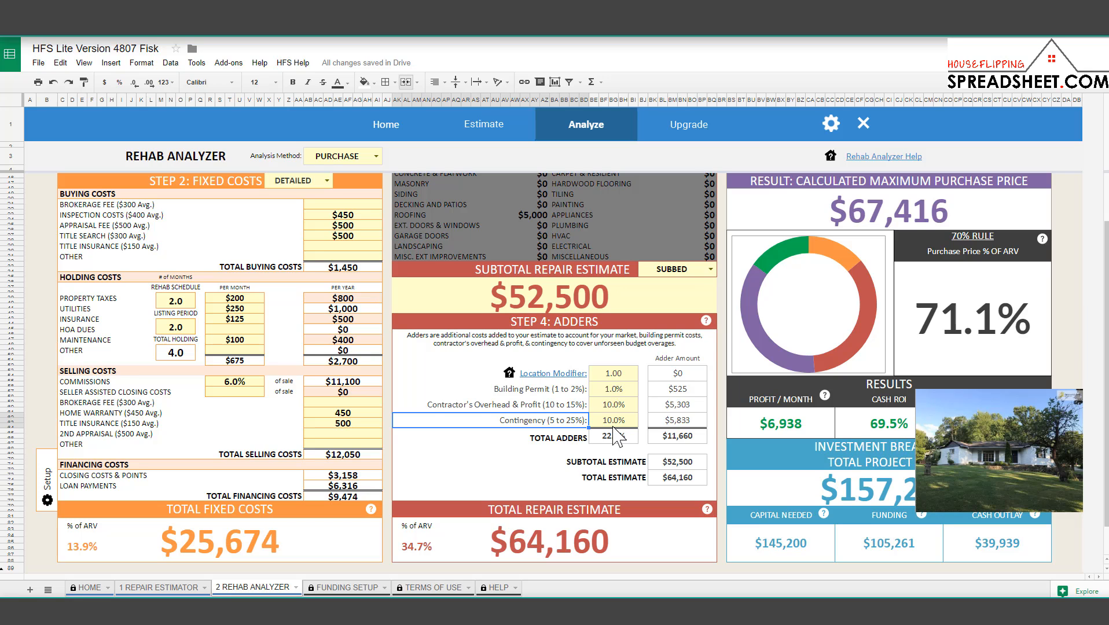
left_click(614, 426)
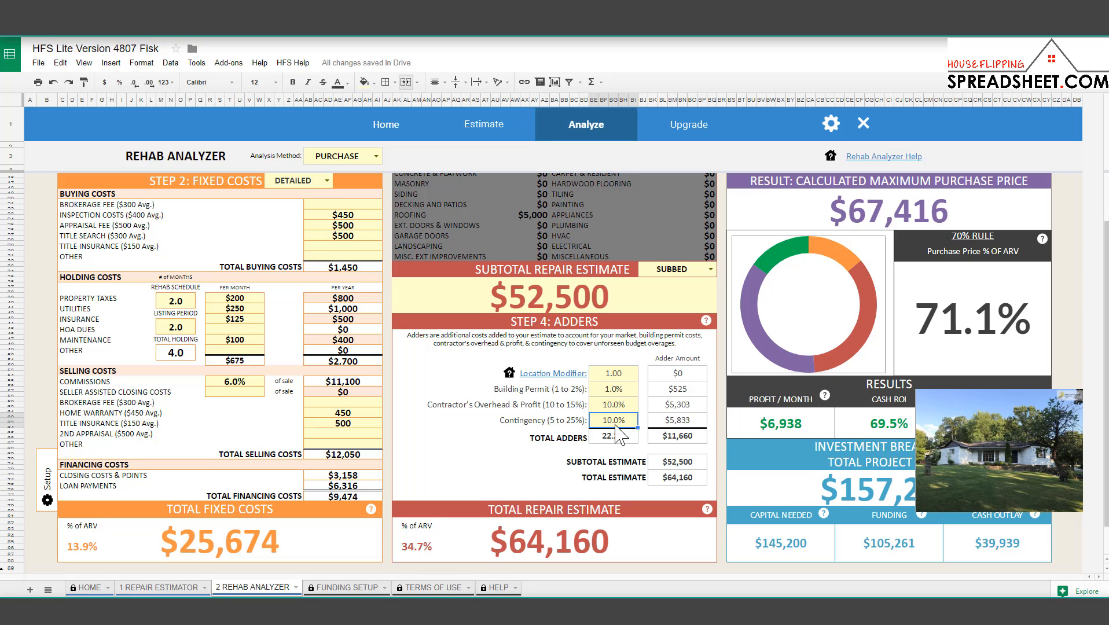
type("5%")
key("Return")
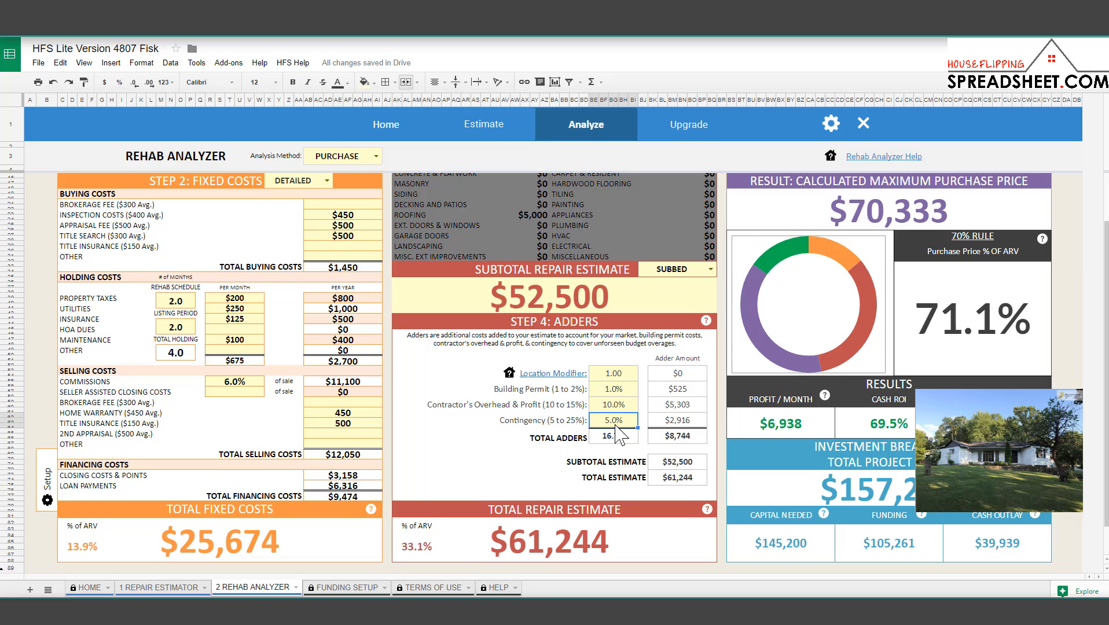
type("25")
key("Return")
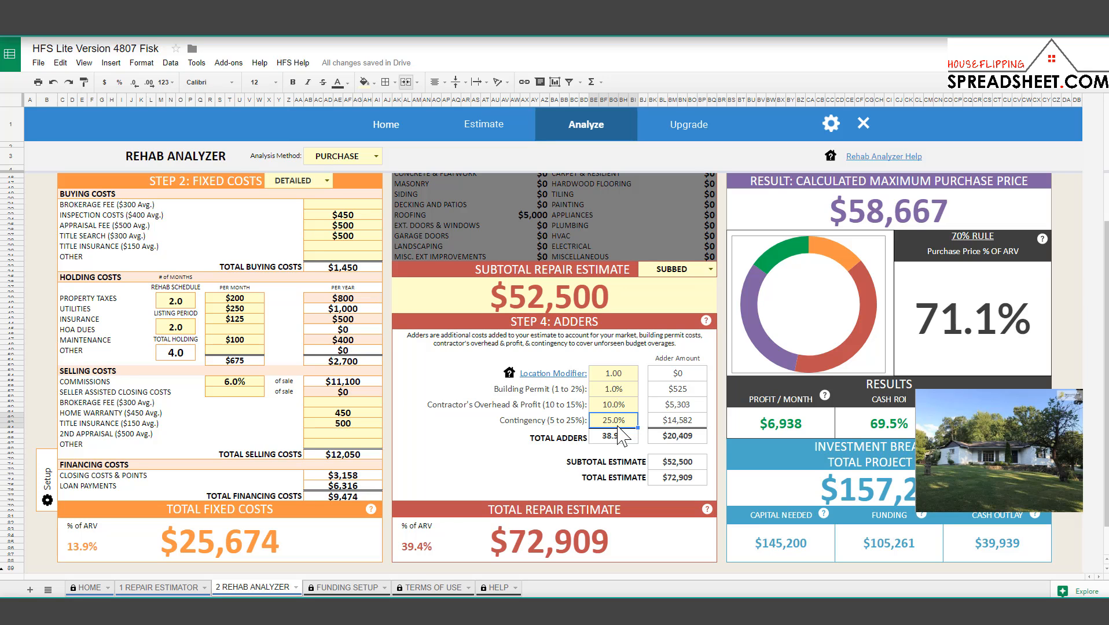
type("10")
key("Return")
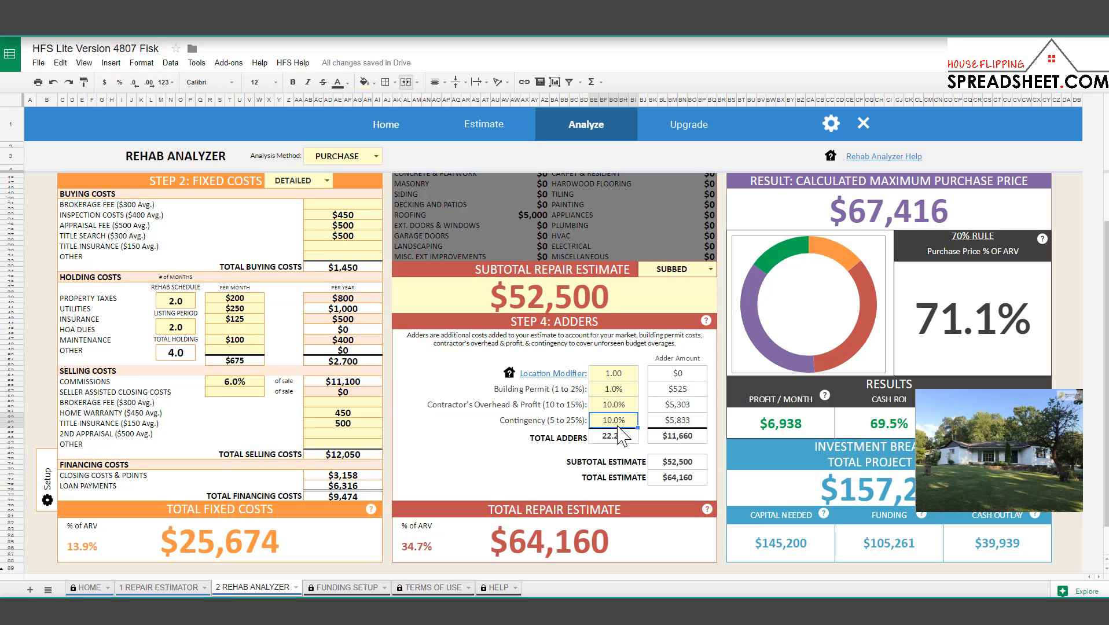
scroll(555, 468, "up", 2)
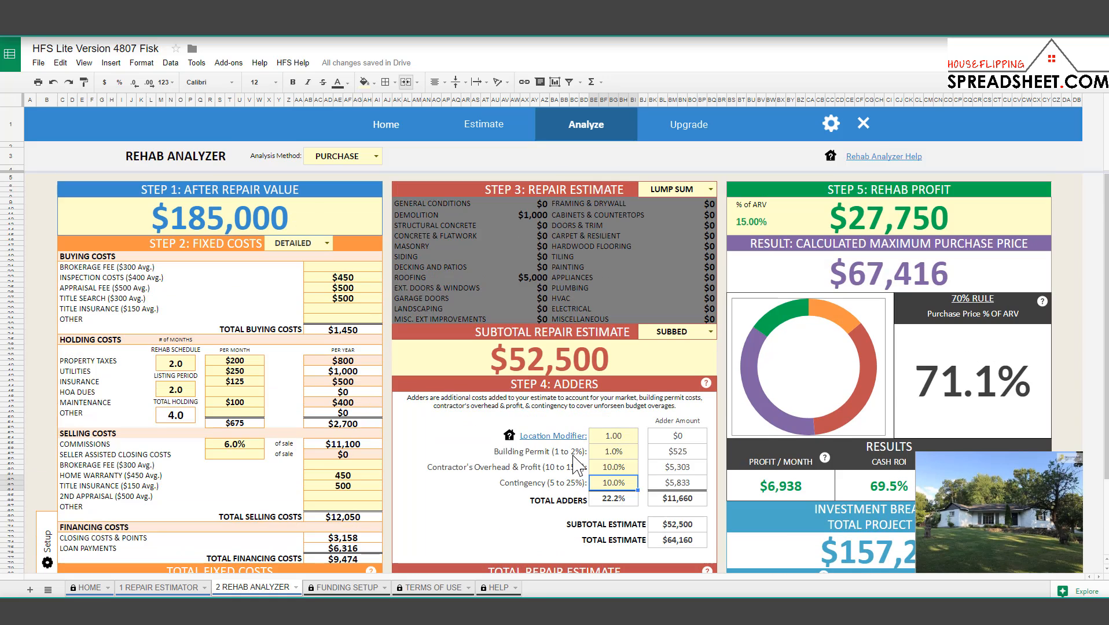
left_click(867, 232)
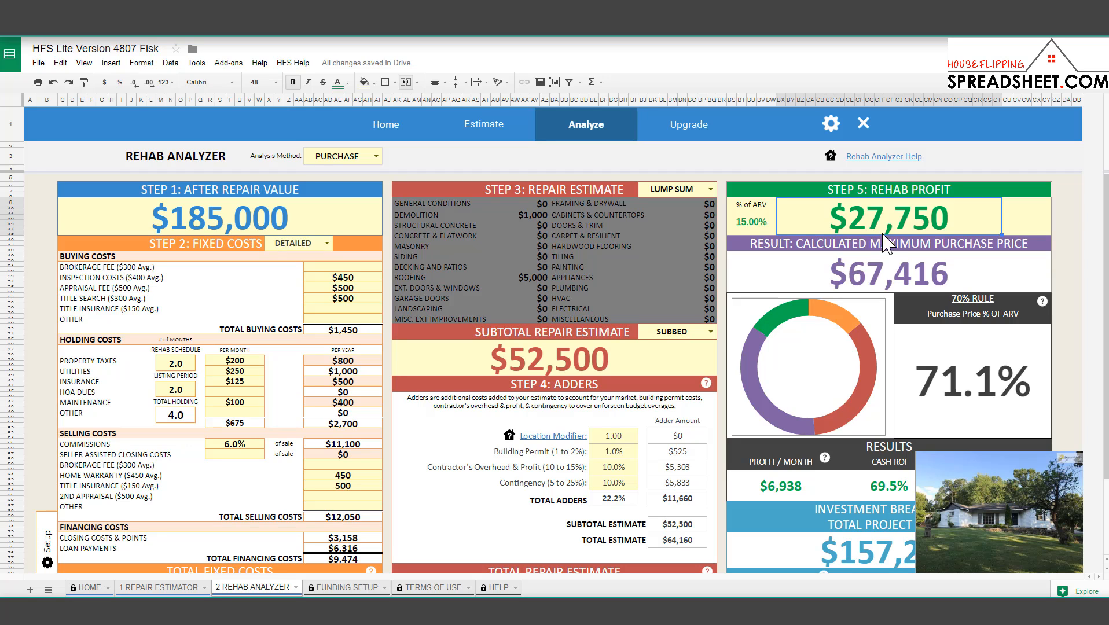
double_click(872, 230)
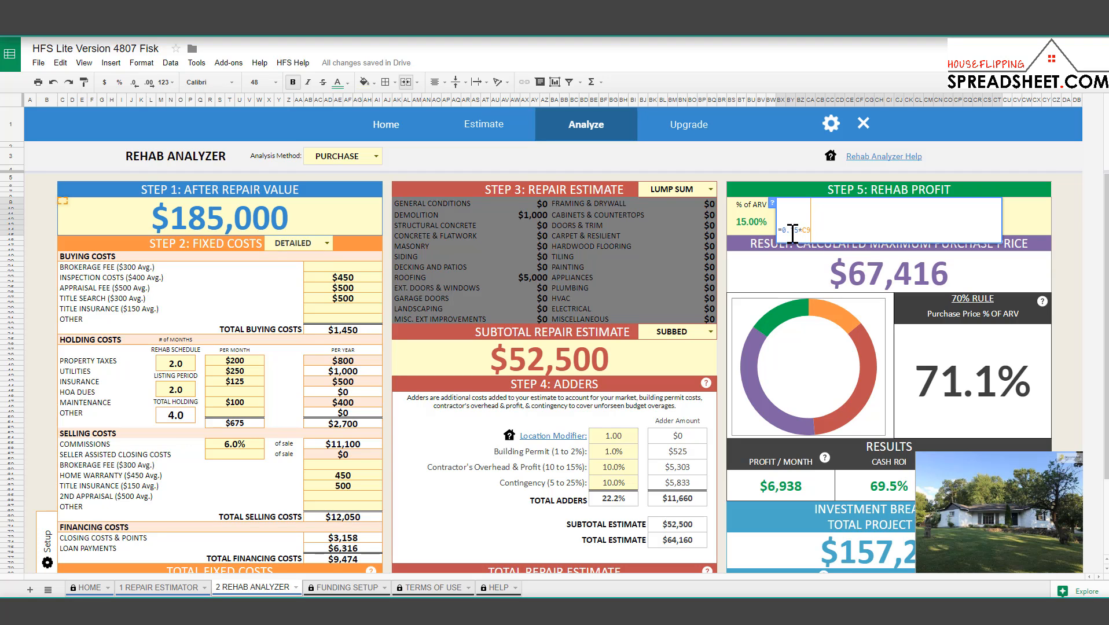
left_click_drag(782, 231, 820, 240)
key("Escape")
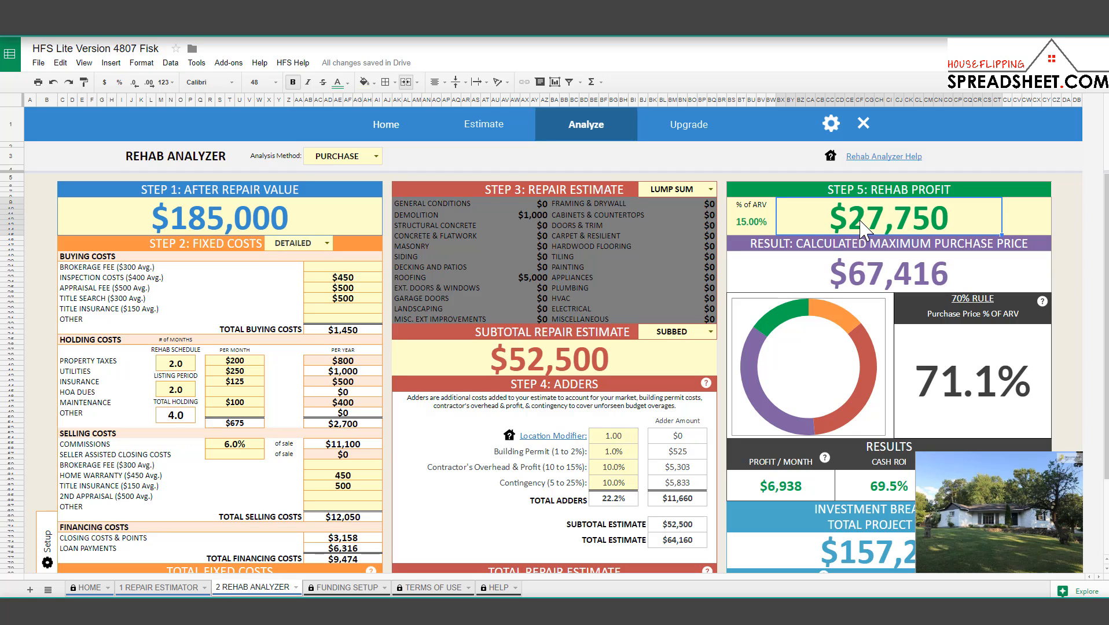
type("200000")
key("BackSpace")
key("Return")
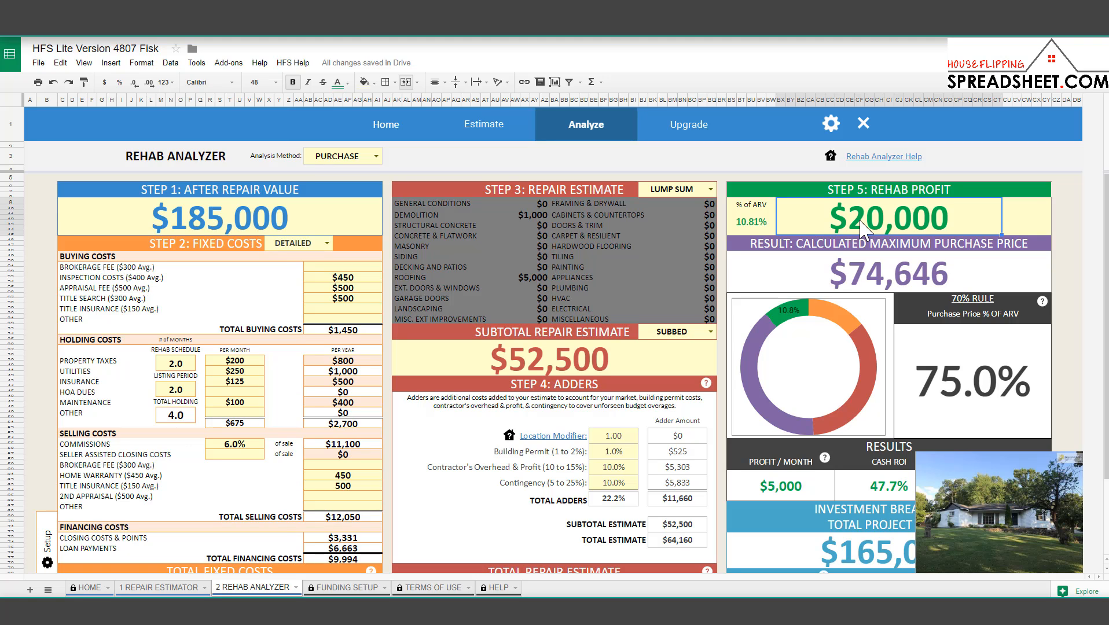
type("=.1")
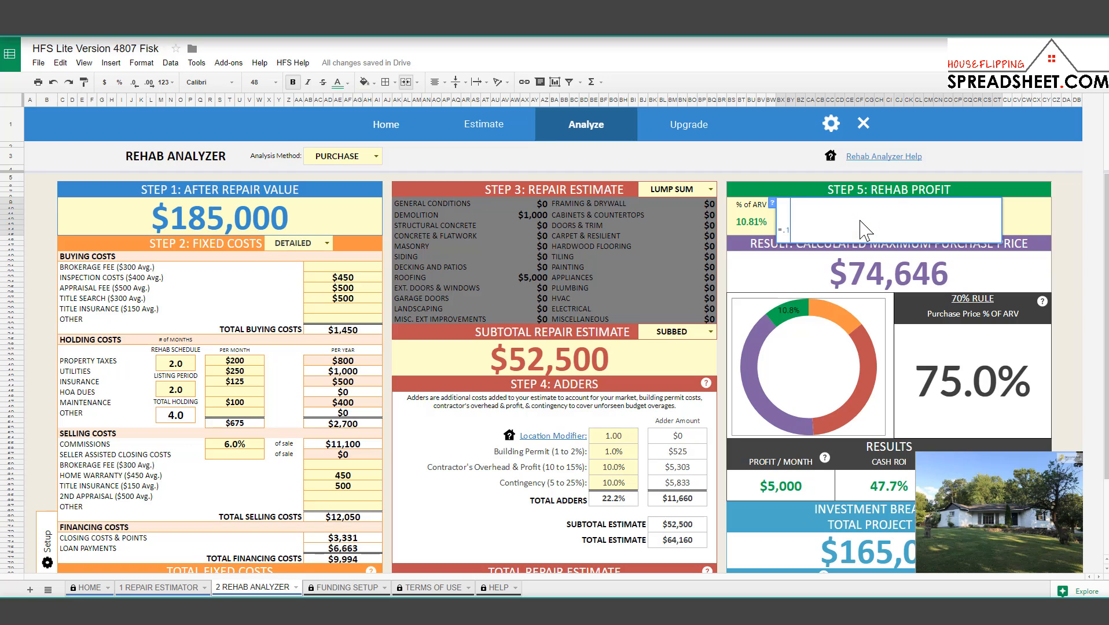
type("5*")
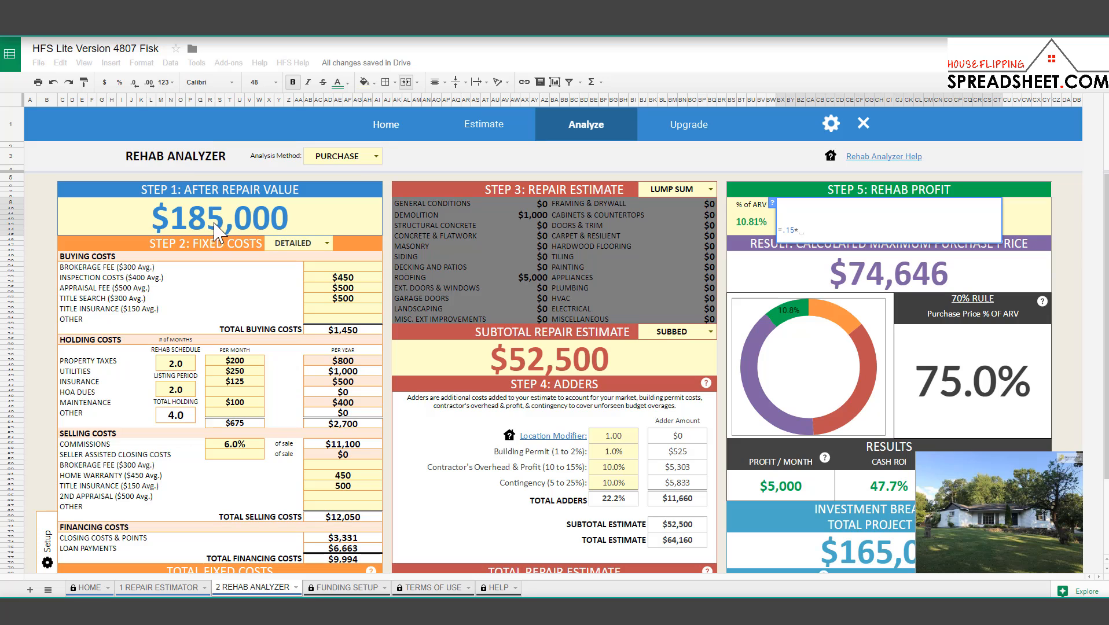
key("BackSpace")
key("BackSpace")
key("BackSpace")
key("BackSpace")
key("BackSpace")
key("Return")
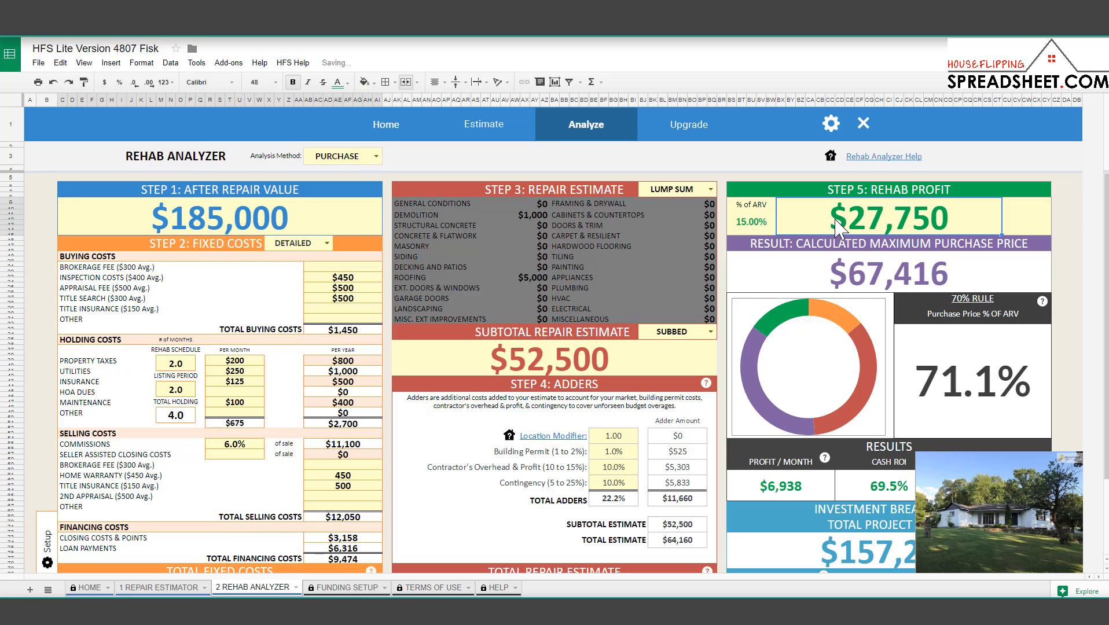
left_click(294, 224)
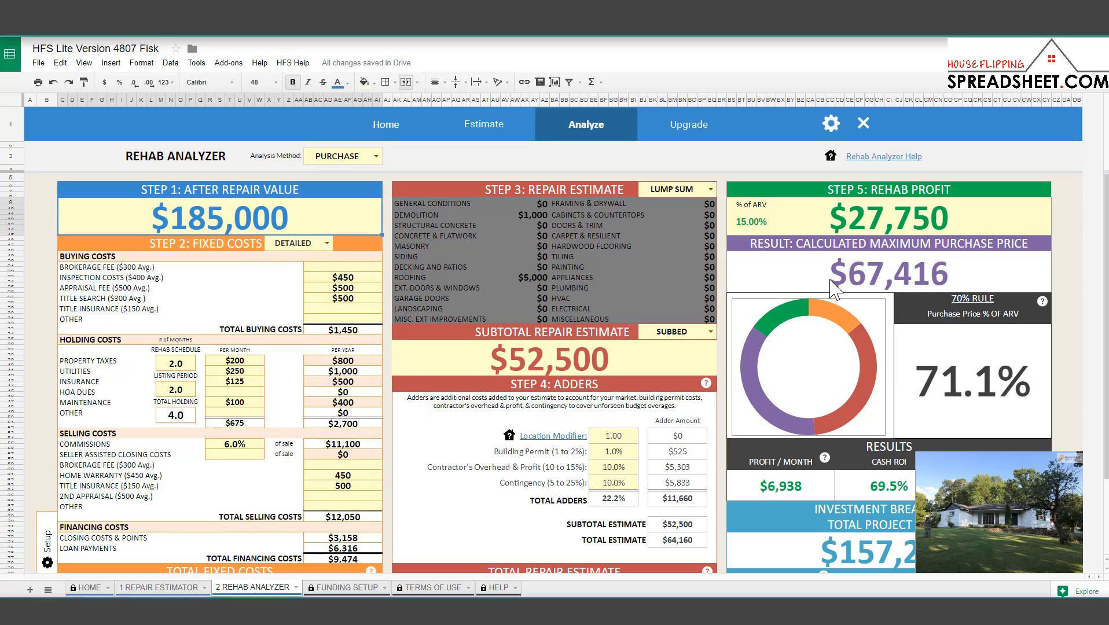
left_click(881, 278)
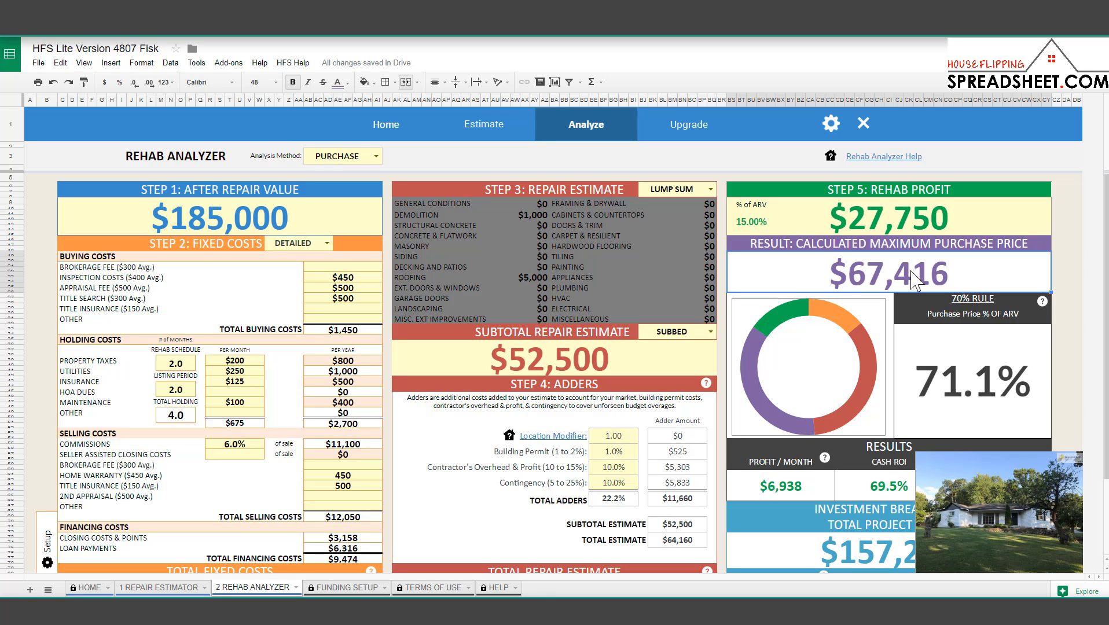
left_click(618, 364)
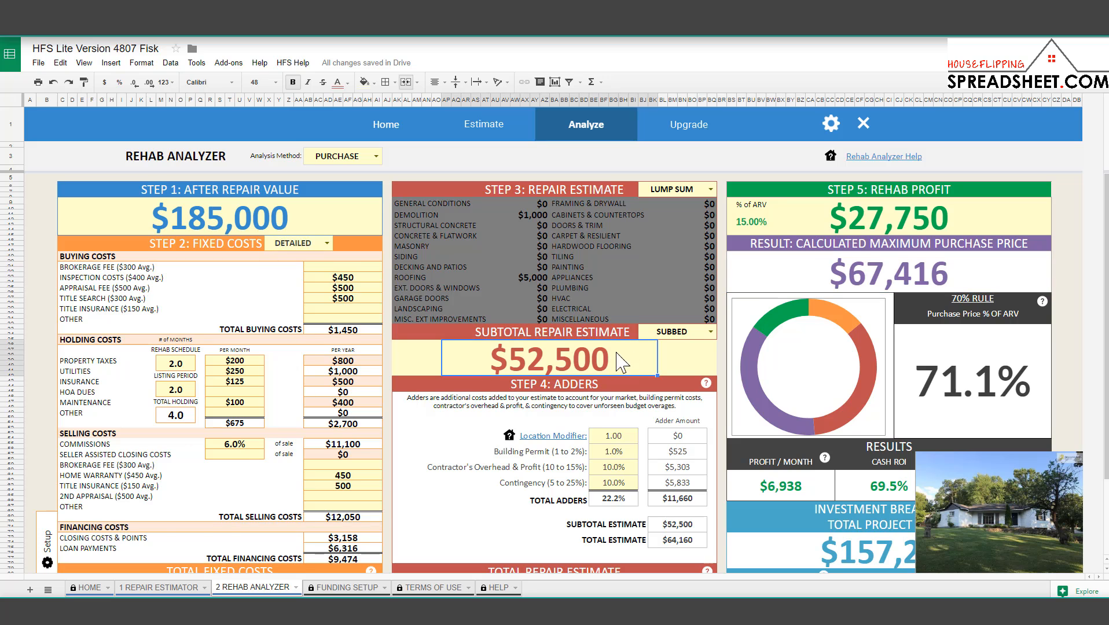
scroll(637, 356, "down", 3)
scroll(658, 353, "up", 3)
left_click(876, 284)
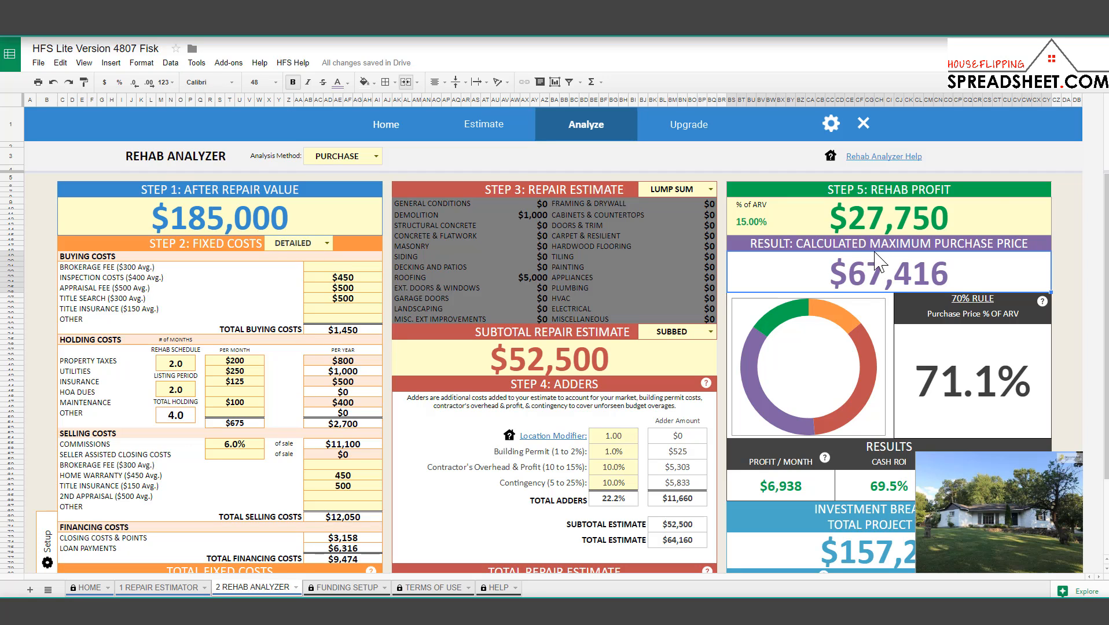
left_click(878, 219)
left_click(878, 279)
left_click(640, 357)
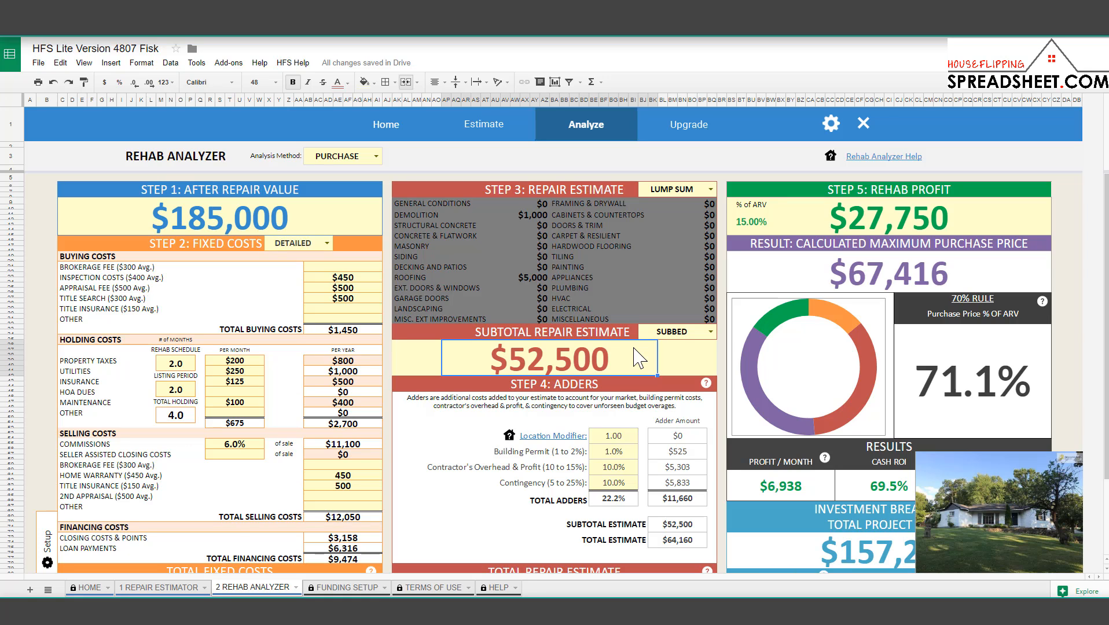
scroll(634, 364, "down", 1)
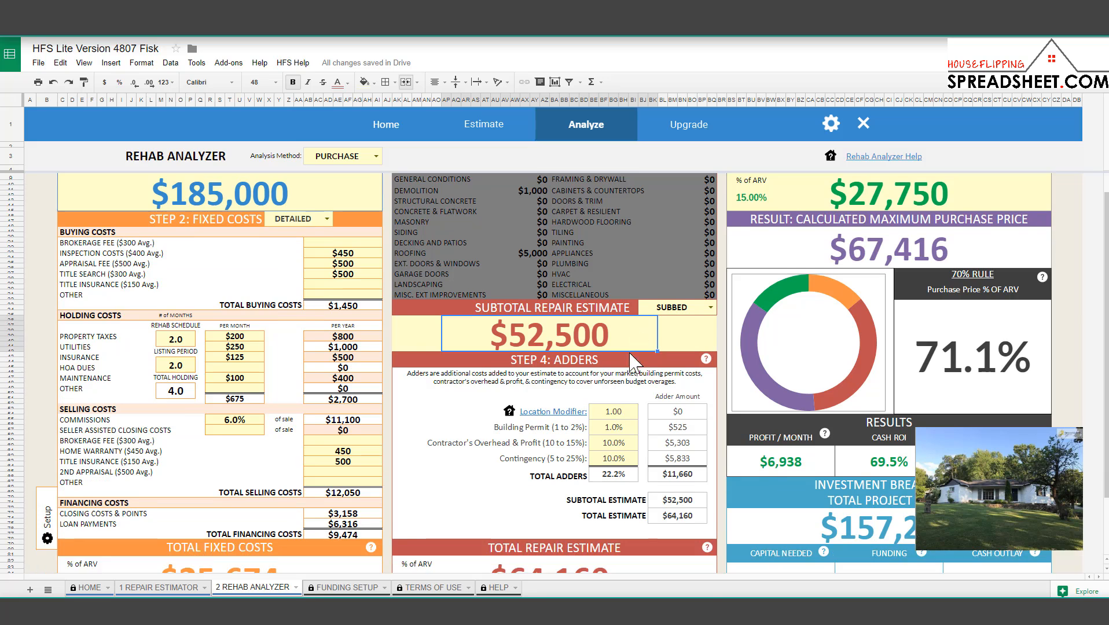
scroll(634, 364, "up", 1)
Raise the after repair value to $195,000, lifting the purchase price to $74,786.
left_click(216, 211)
type("195000")
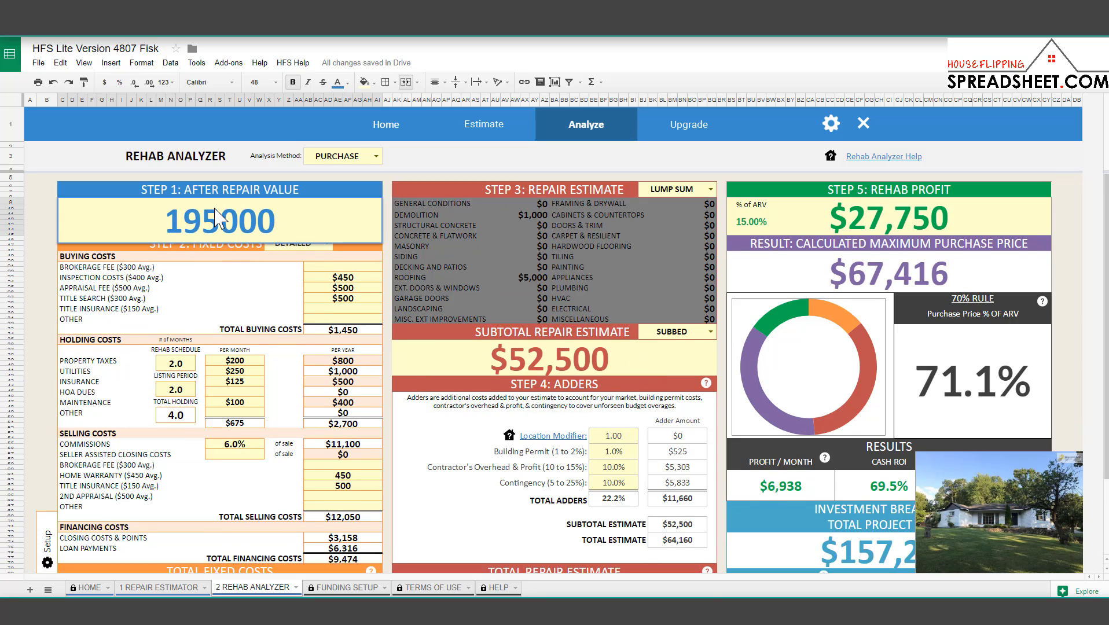
key("Return")
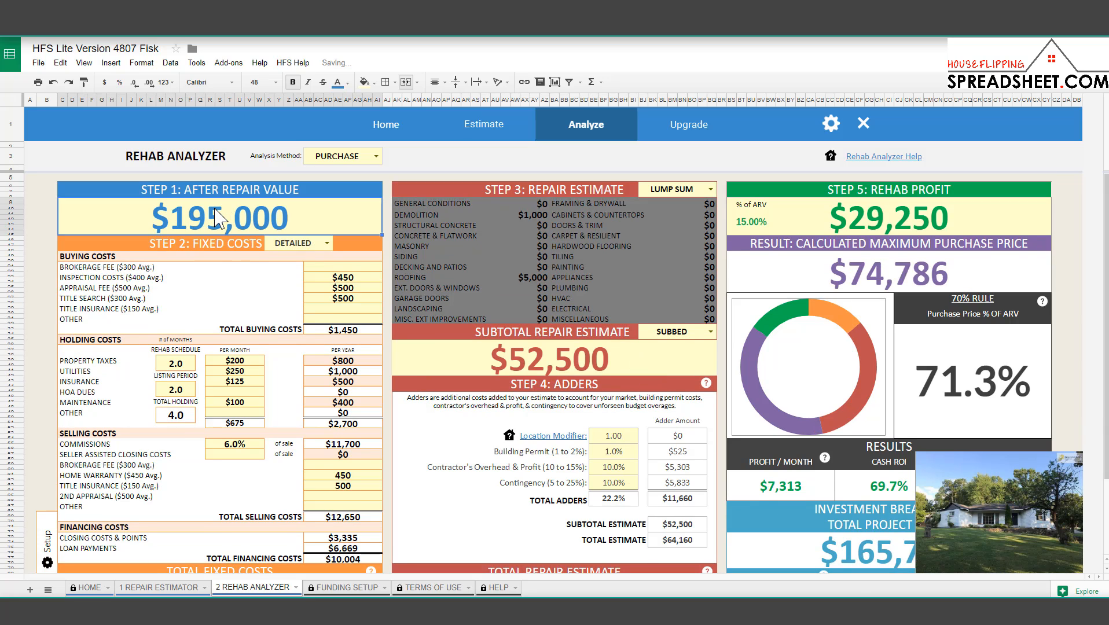
left_click(878, 273)
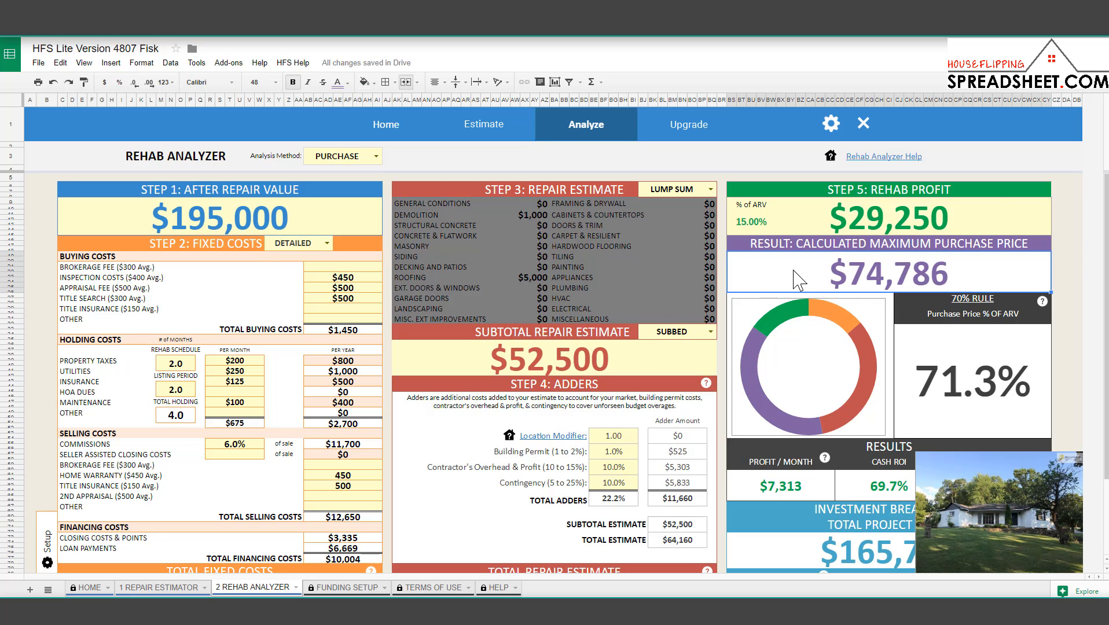
Set rehab profit to $20,000 and check the recalculated $83,414 maximum purchase price.
left_click(863, 231)
type("20000")
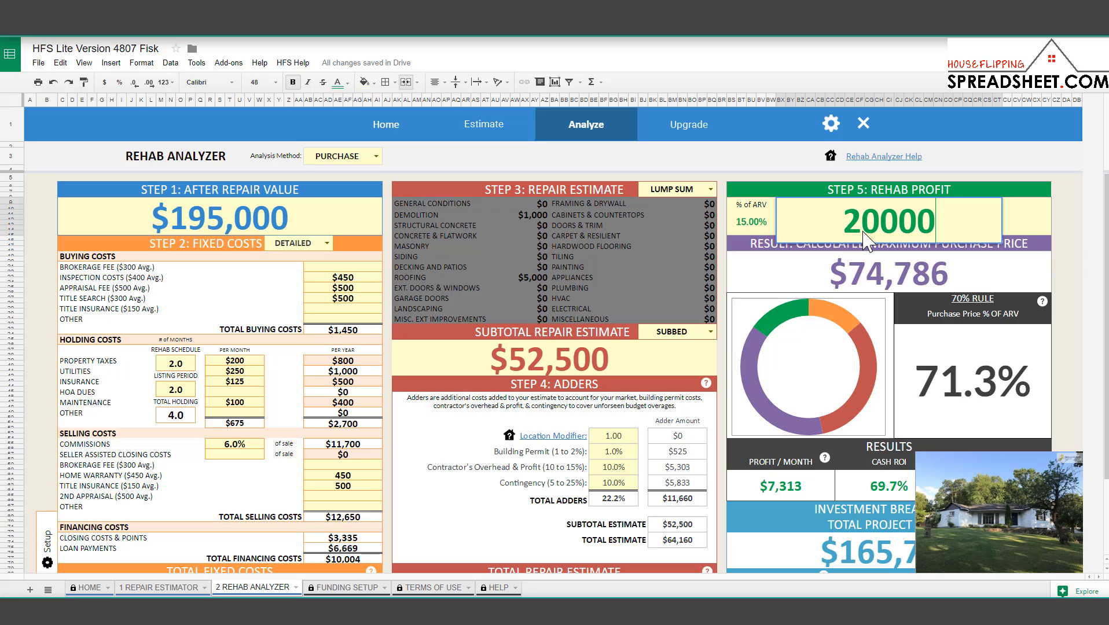
key("Return")
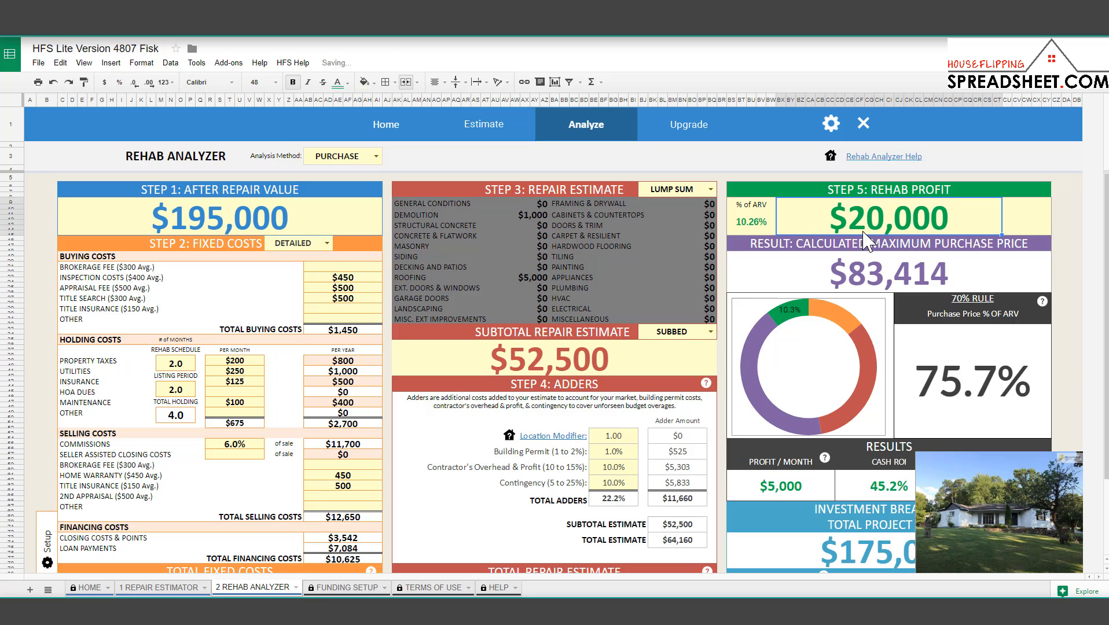
left_click(827, 267)
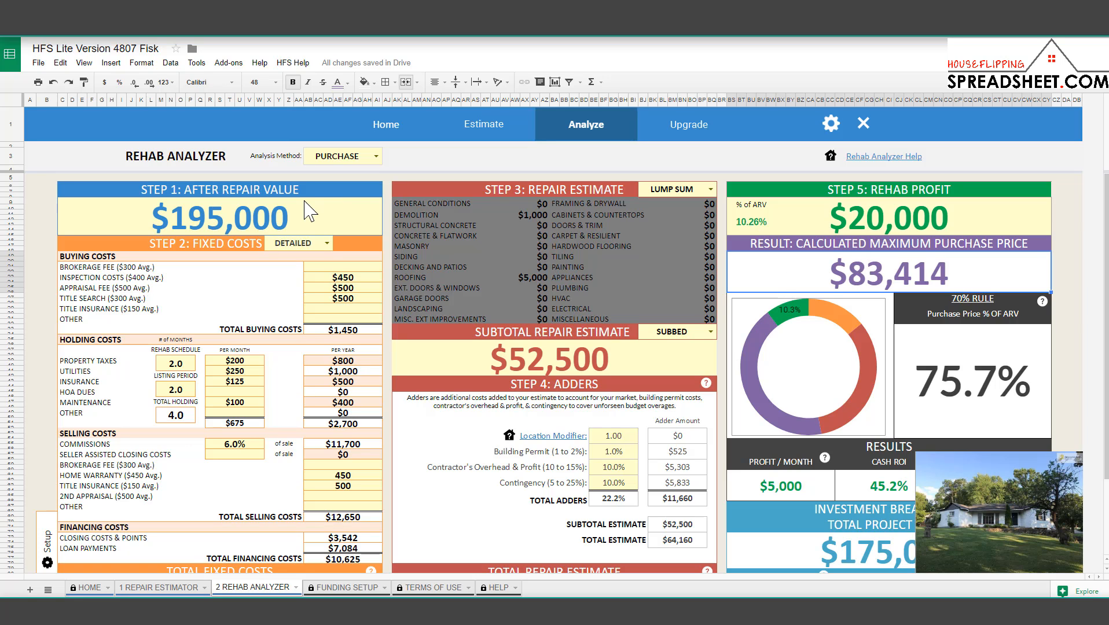
Restore the after repair value to $185,000.
left_click(274, 231)
type("185000")
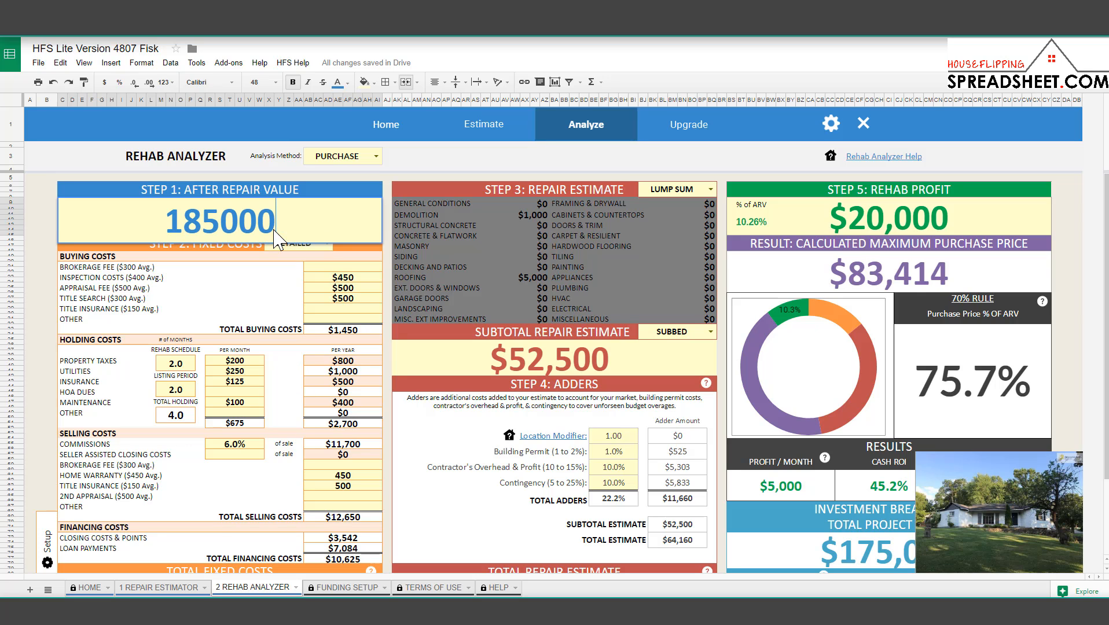
key("Return")
Make rehab profit the formula =.15*ARV ($27,750) and review the 70% rule section.
left_click(889, 218)
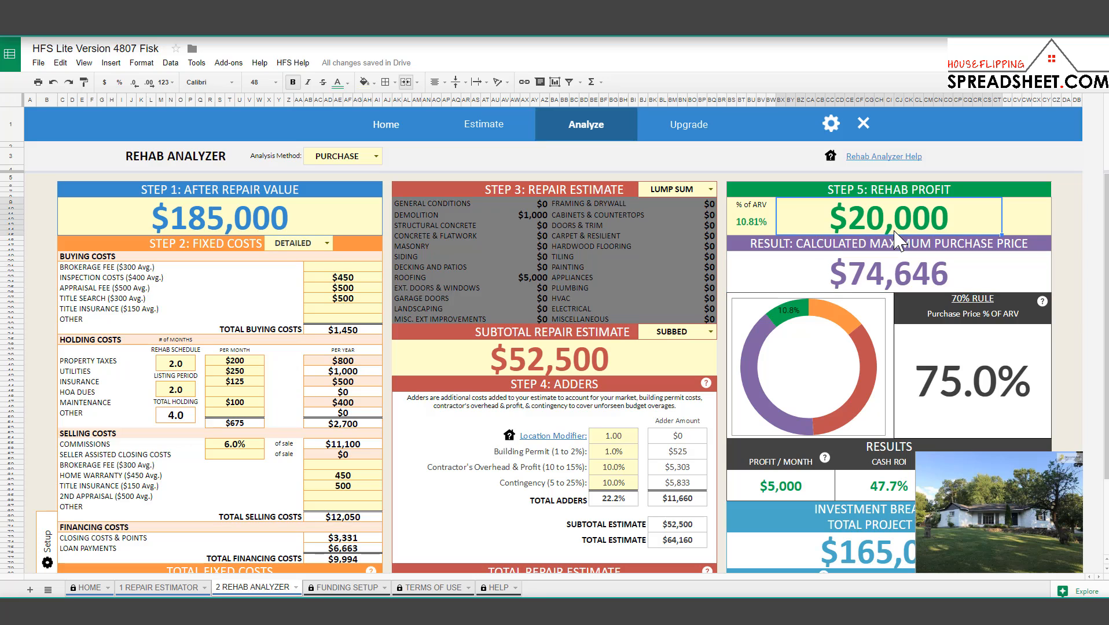
type("=.15")
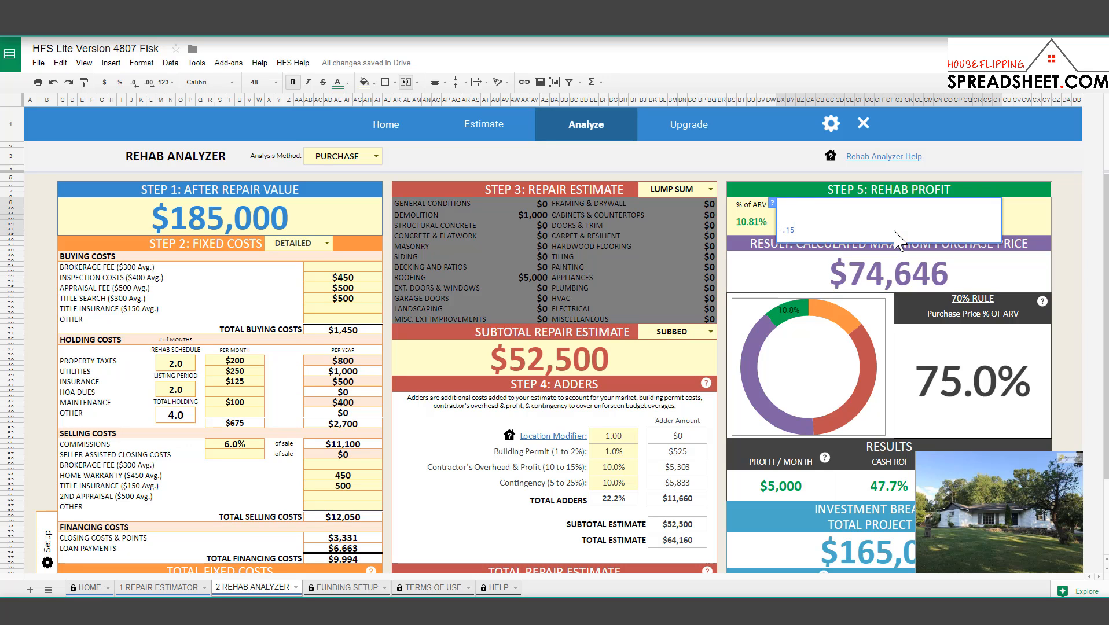
type("*")
left_click(286, 221)
key("Return")
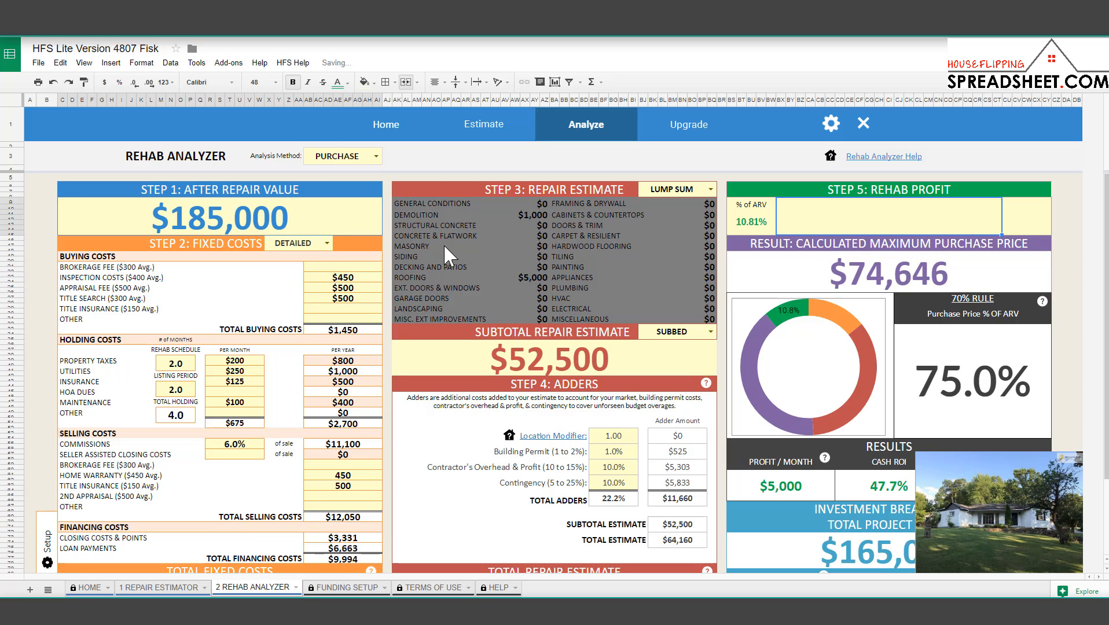
left_click(984, 405)
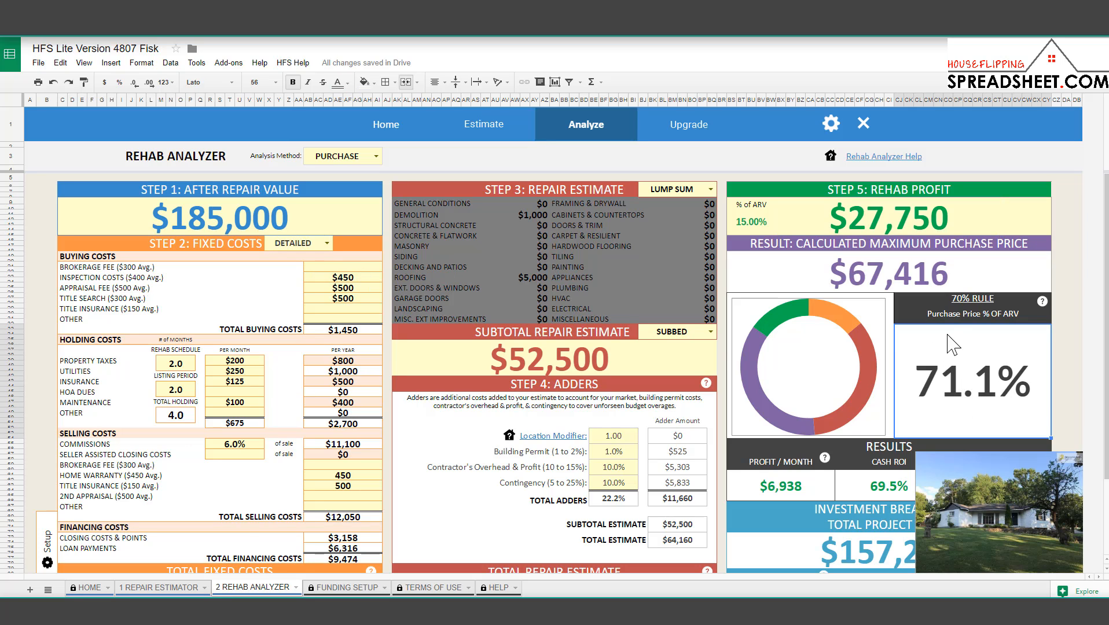
left_click(956, 300)
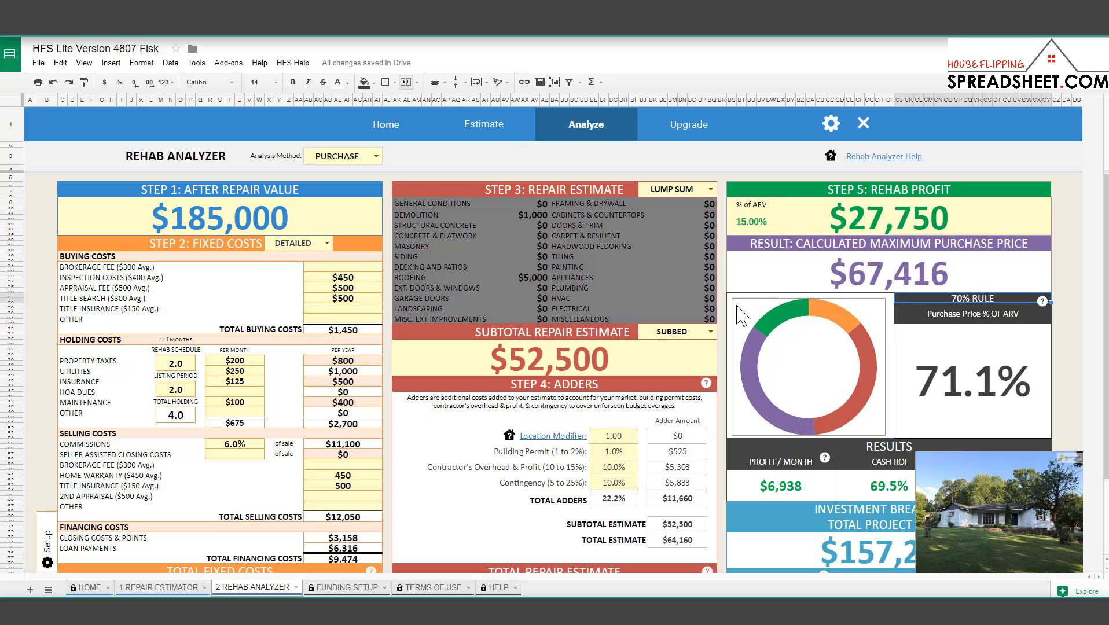
scroll(334, 353, "down", 2)
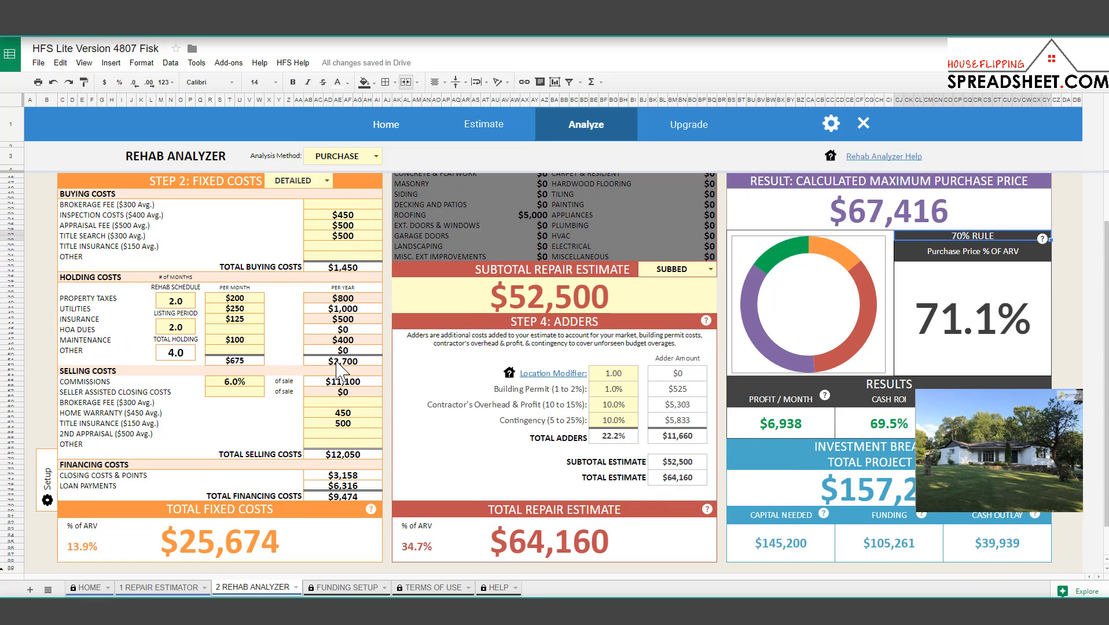
left_click(236, 542)
scroll(235, 542, "up", 2)
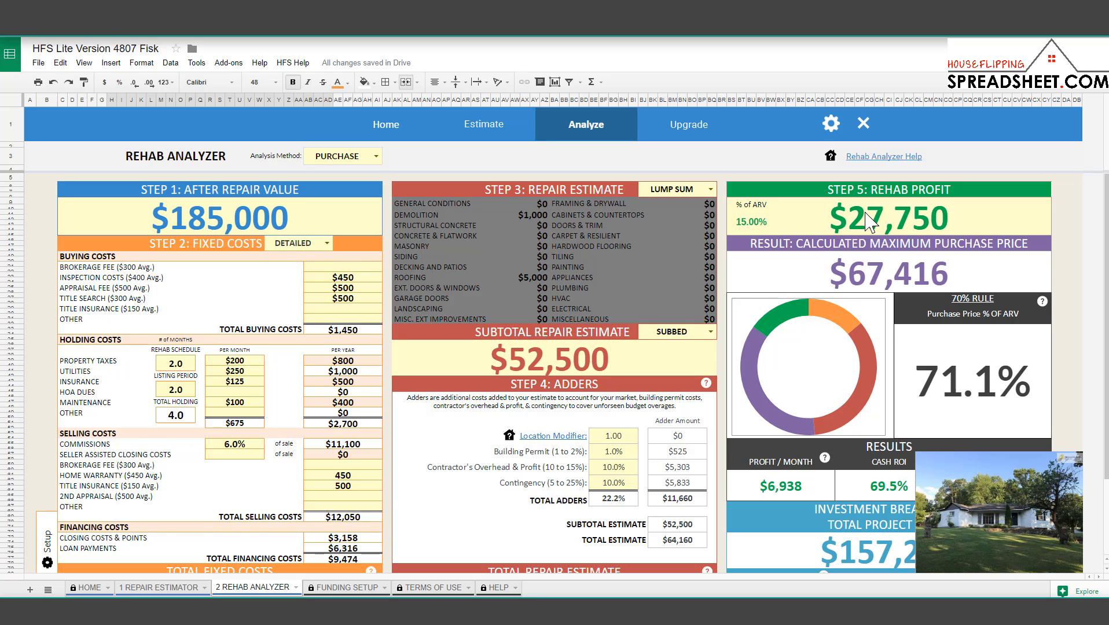
scroll(629, 284, "down", 2)
scroll(618, 407, "up", 2)
left_click(953, 384)
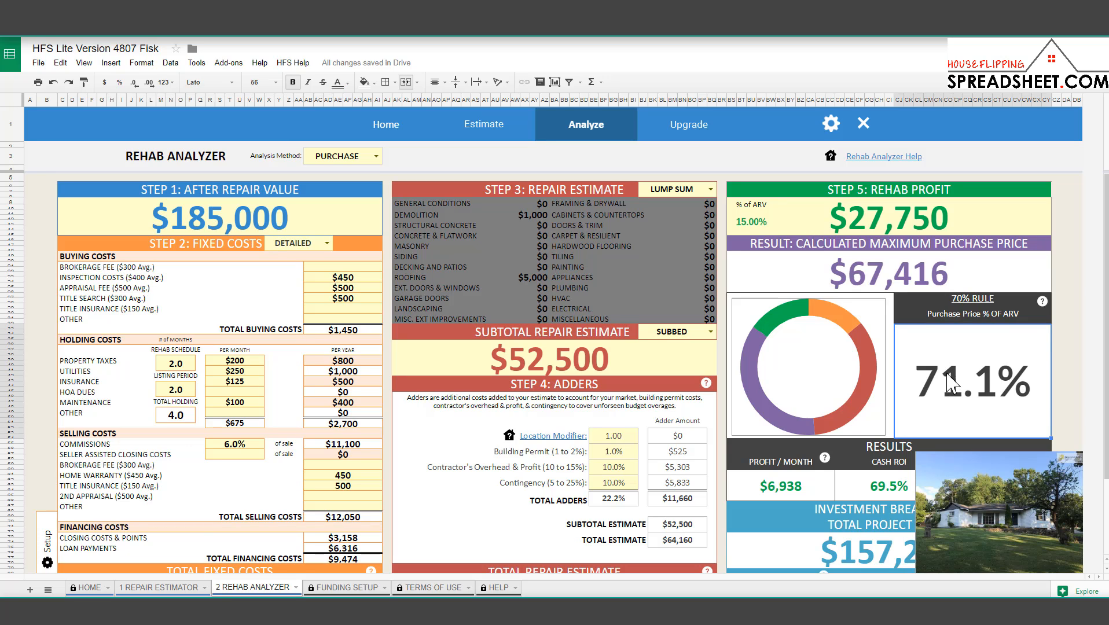
scroll(435, 373, "down", 2)
left_click(98, 552)
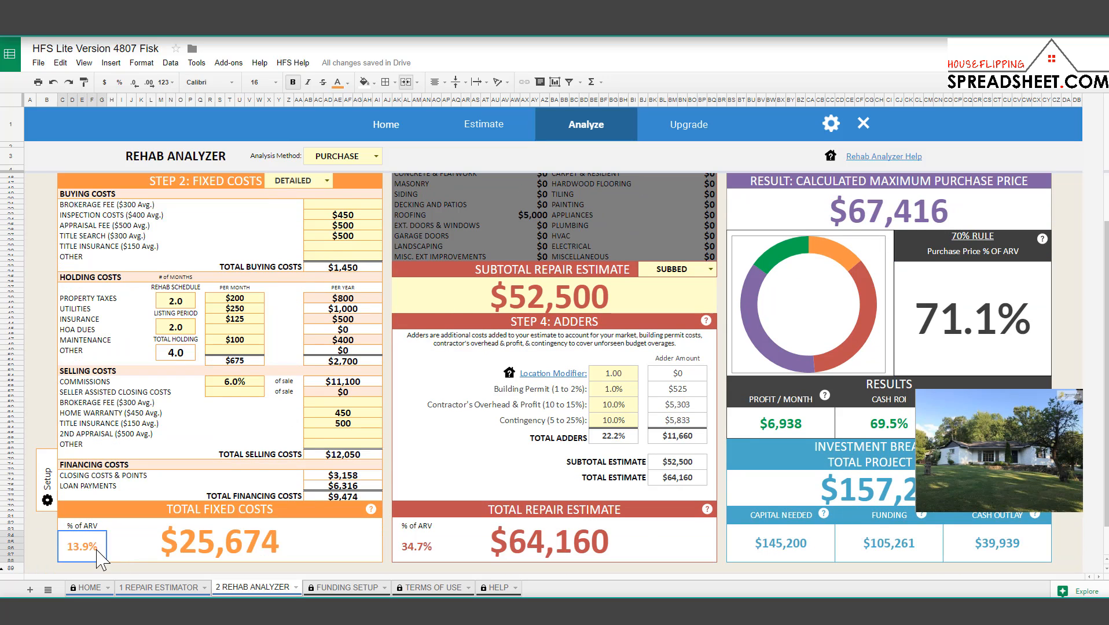
scroll(295, 571, "up", 2)
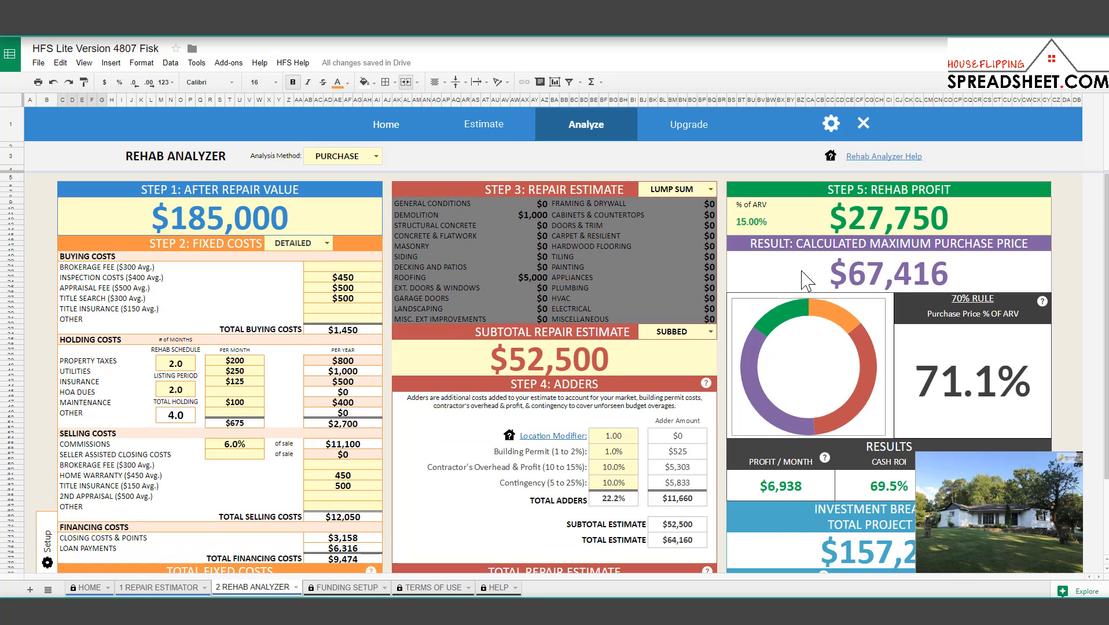
left_click(759, 223)
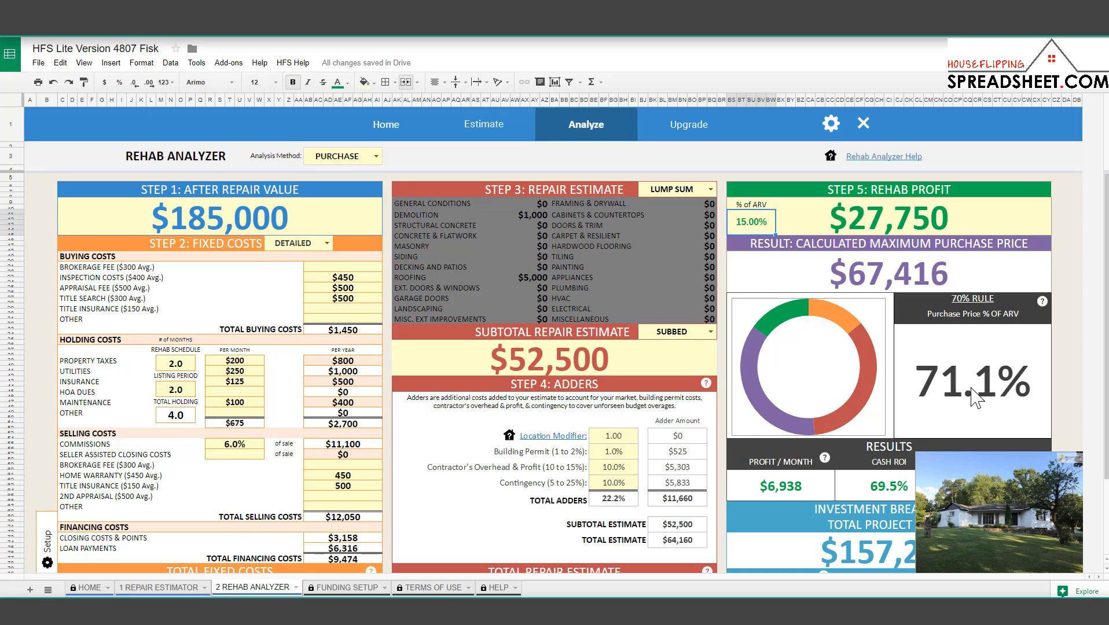
left_click(972, 387)
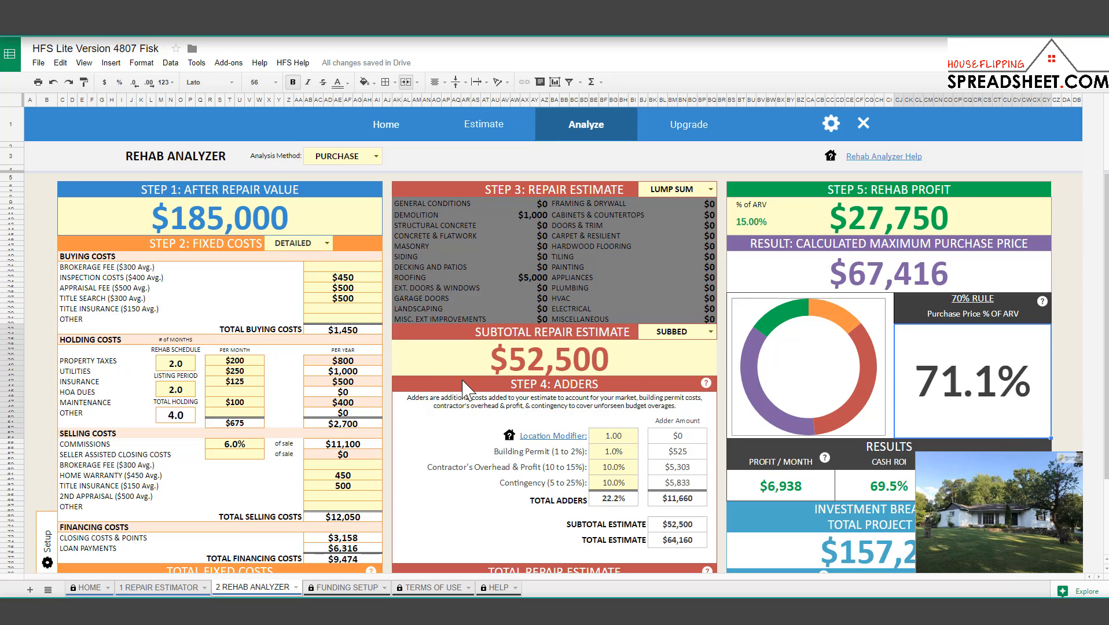
Replace the $27,750 rehab profit with $20,000 and confirm the $74,646 maximum purchase price at 75.0% of ARV.
scroll(353, 398, "down", 2)
scroll(354, 400, "down", 1)
scroll(359, 401, "up", 3)
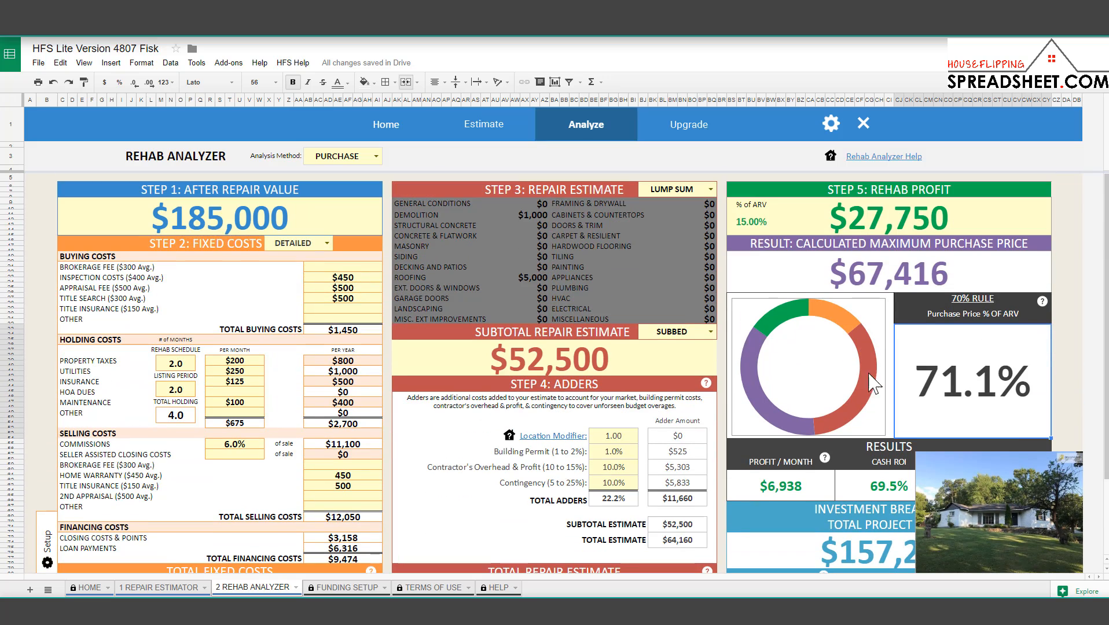
left_click(874, 219)
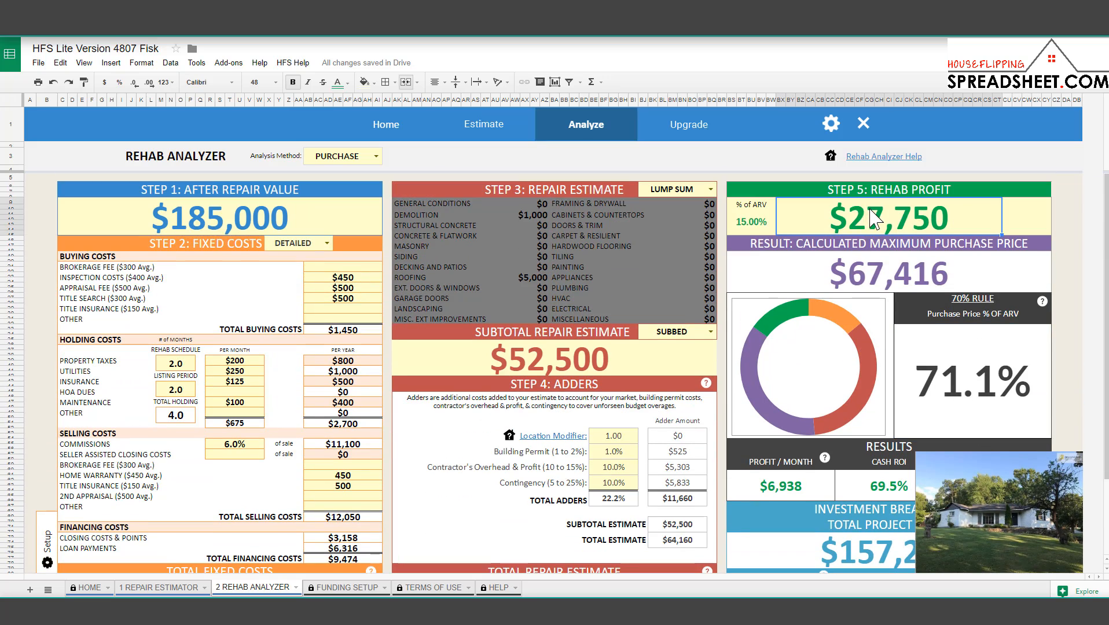
type("20000")
key("Return")
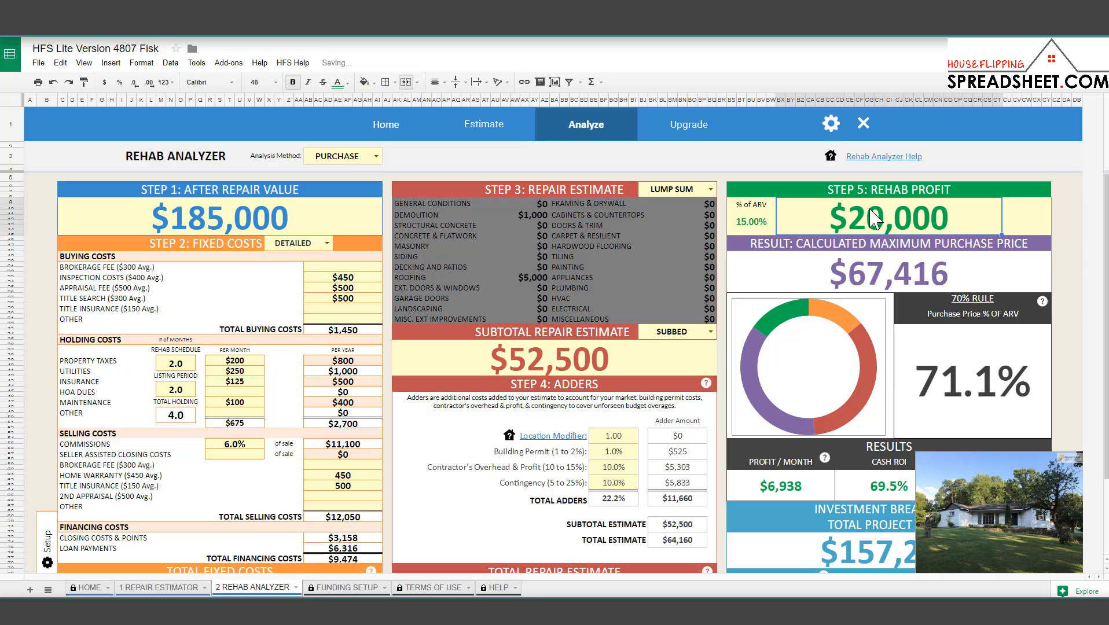
left_click(949, 400)
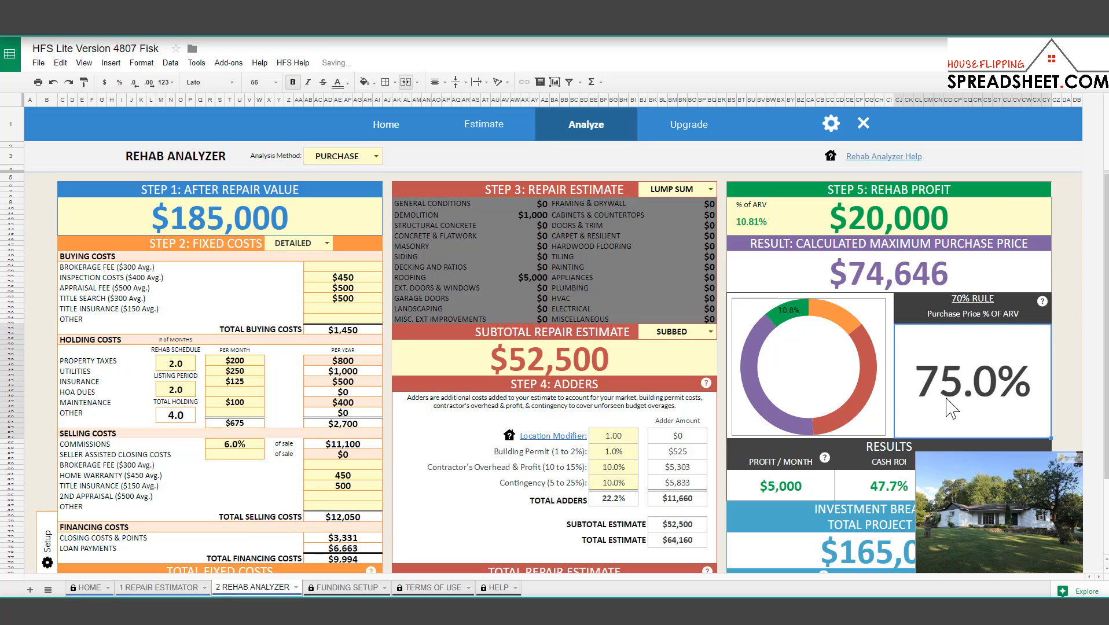
left_click(903, 286)
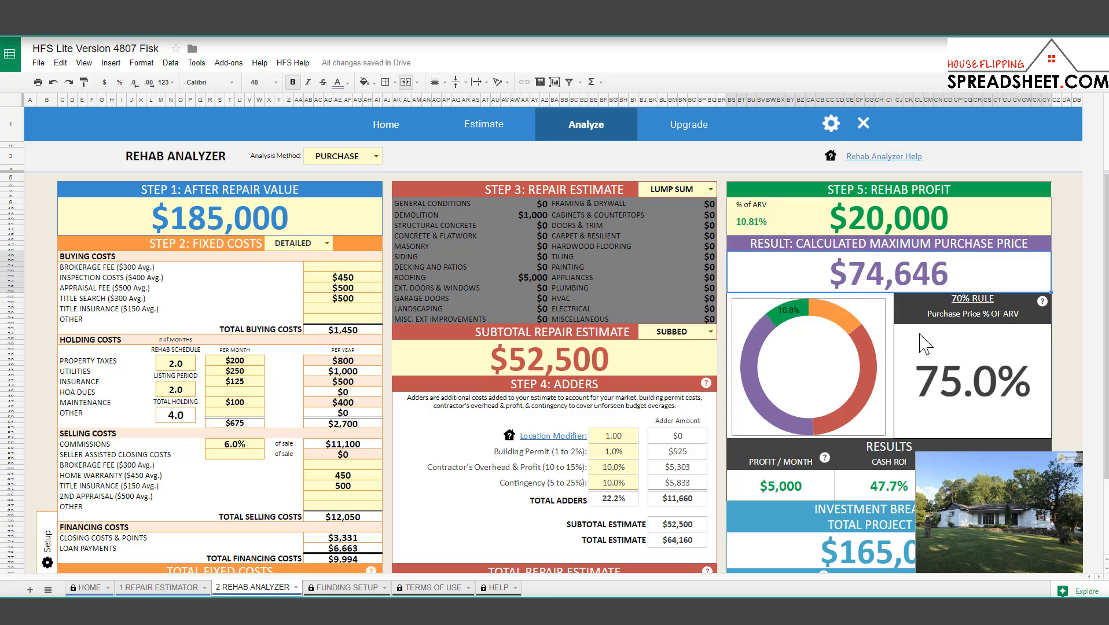
left_click(615, 361)
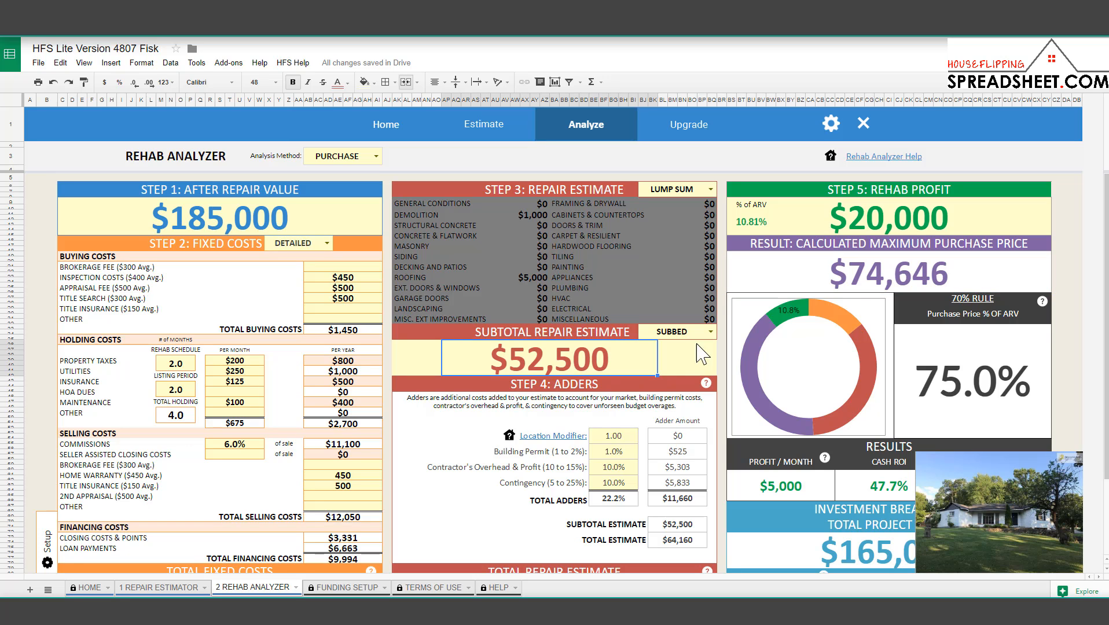
scroll(631, 312, "down", 3)
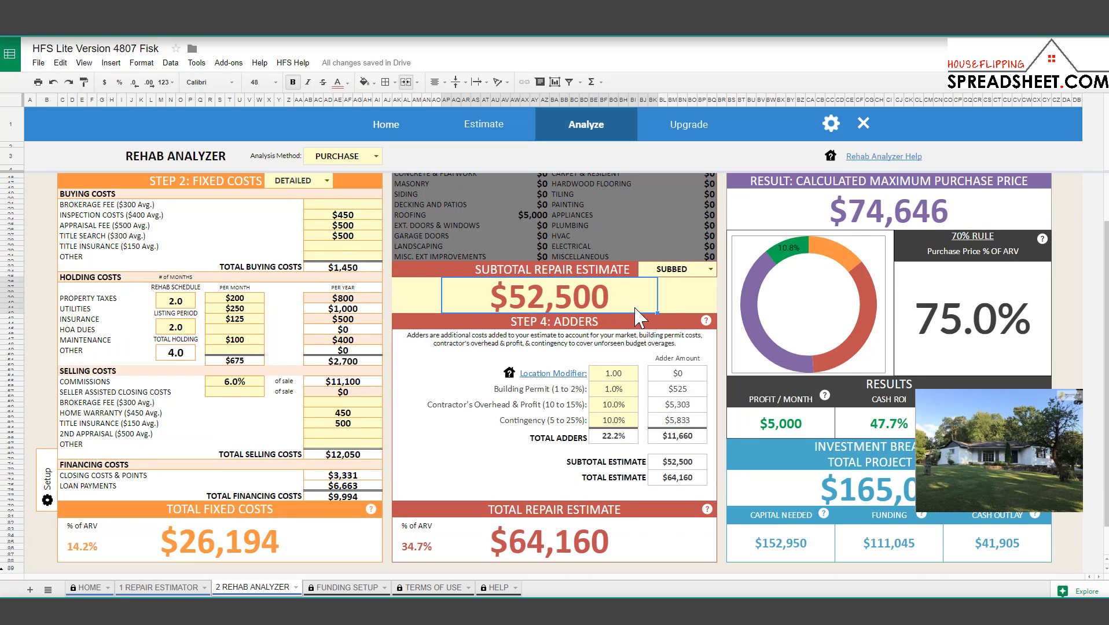
scroll(637, 317, "up", 3)
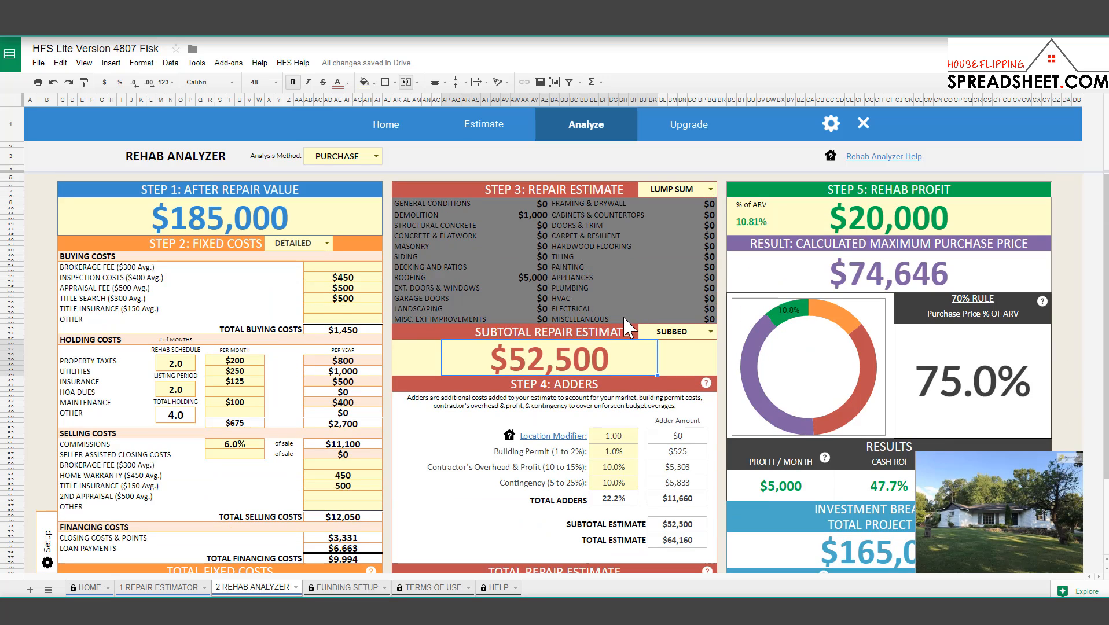
left_click(240, 234)
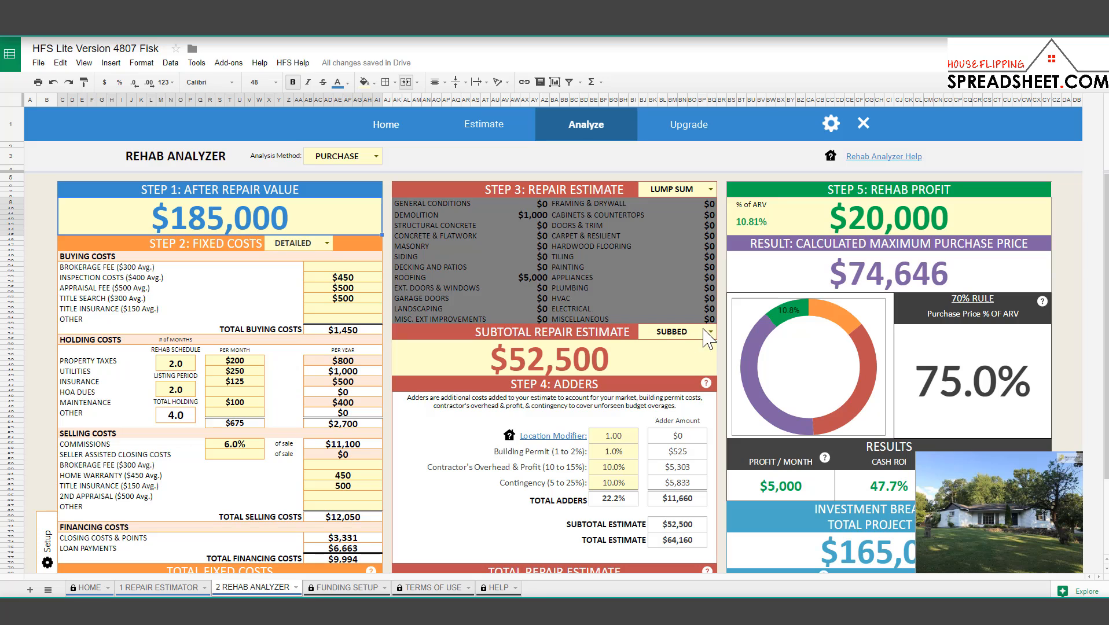
left_click(575, 365)
left_click(268, 212)
left_click(850, 281)
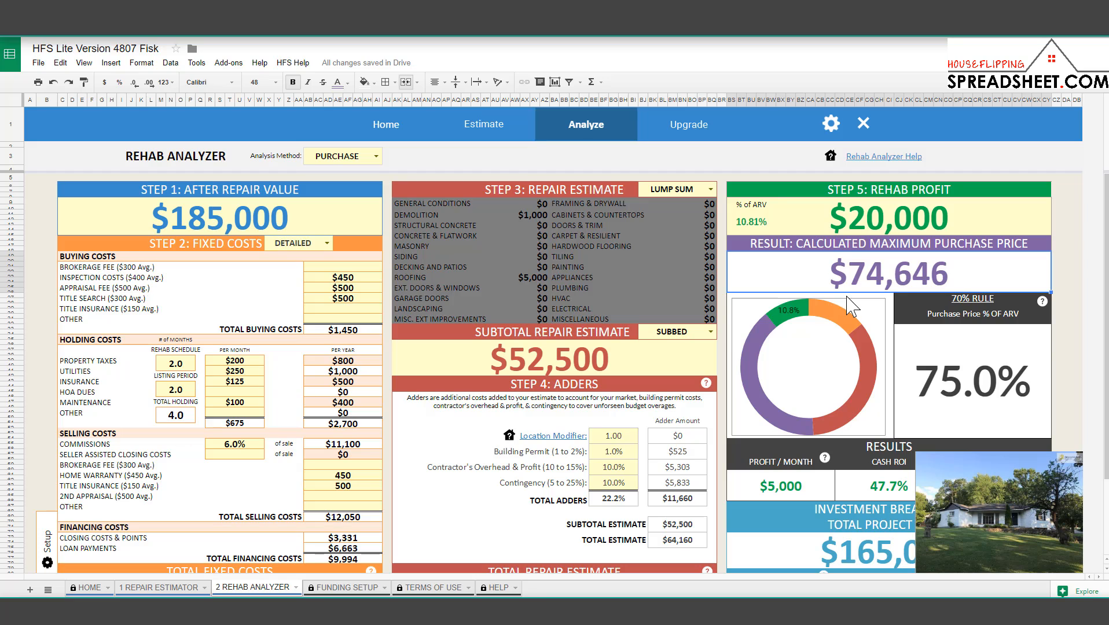
left_click(852, 232)
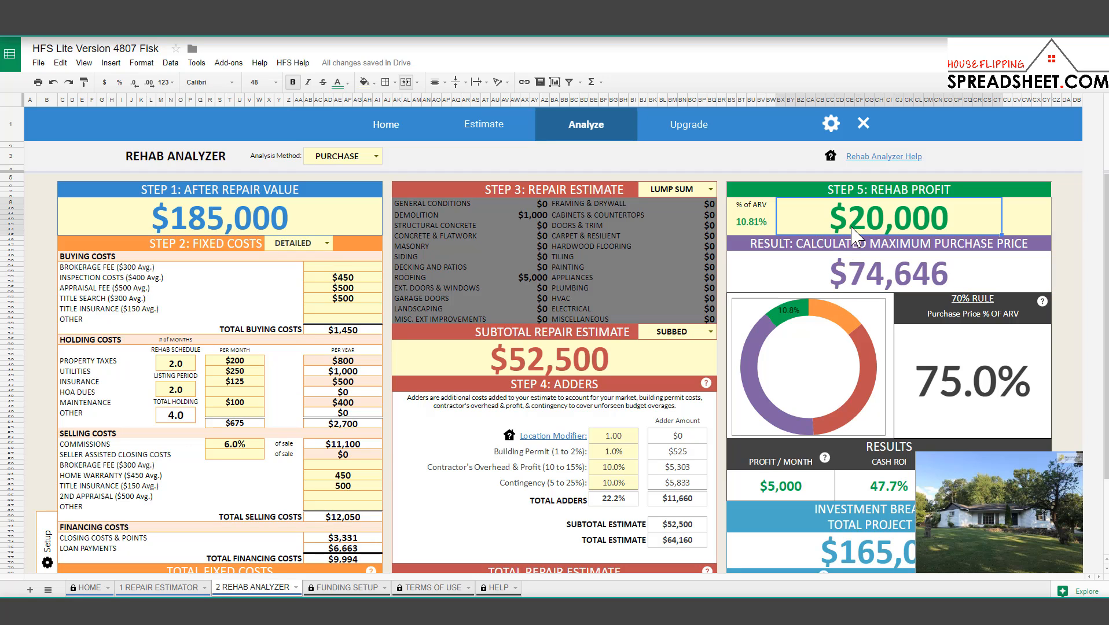